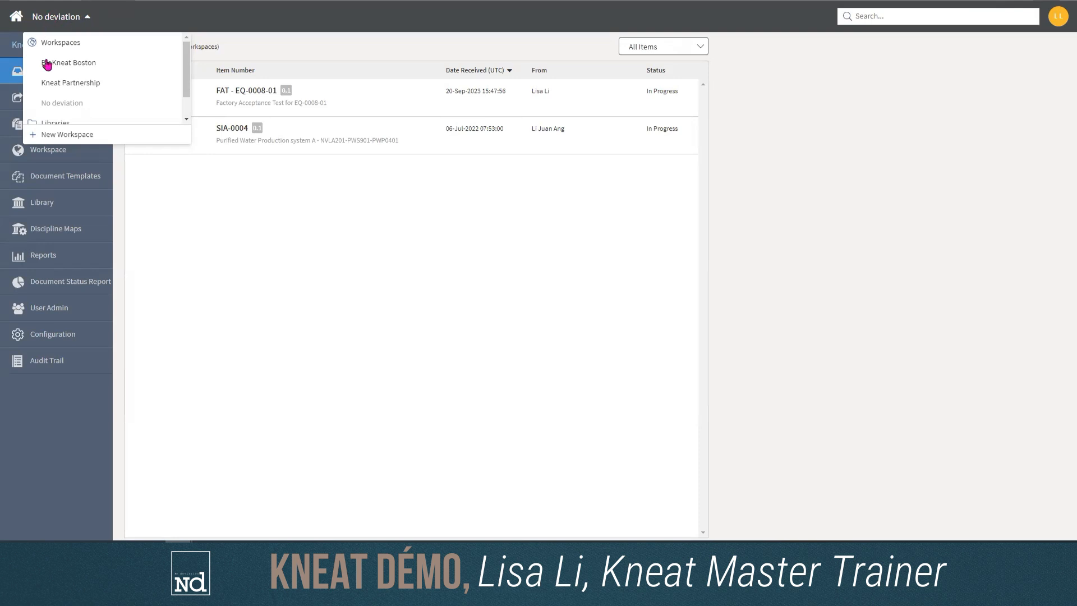
# Go to the No deviation workspace and open the BK-PW-01 folder under Utilities > Clean Utilities
pyautogui.click(174, 17)
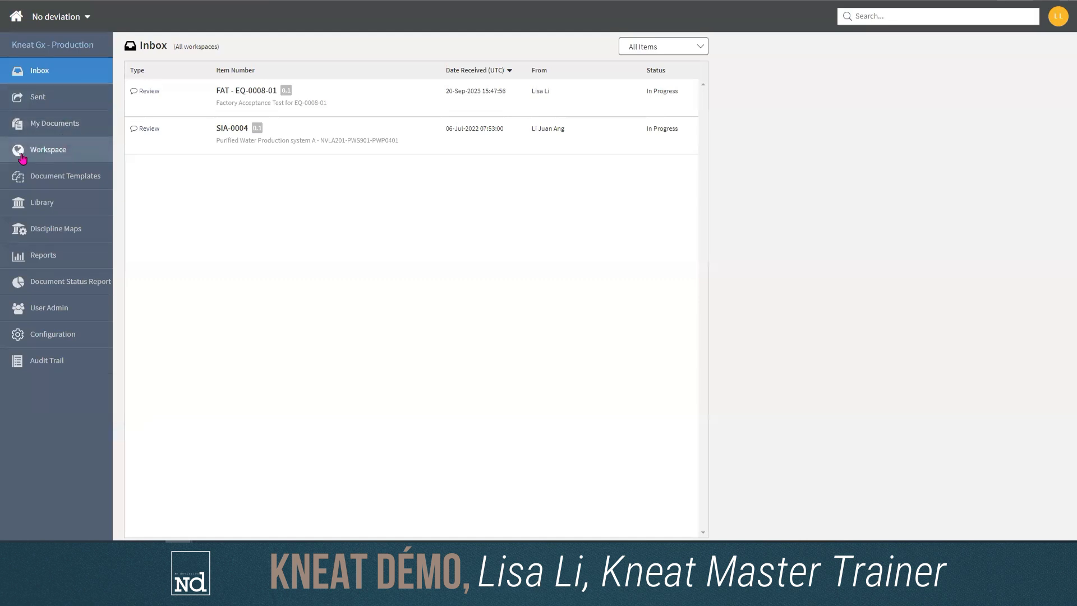
pyautogui.click(79, 155)
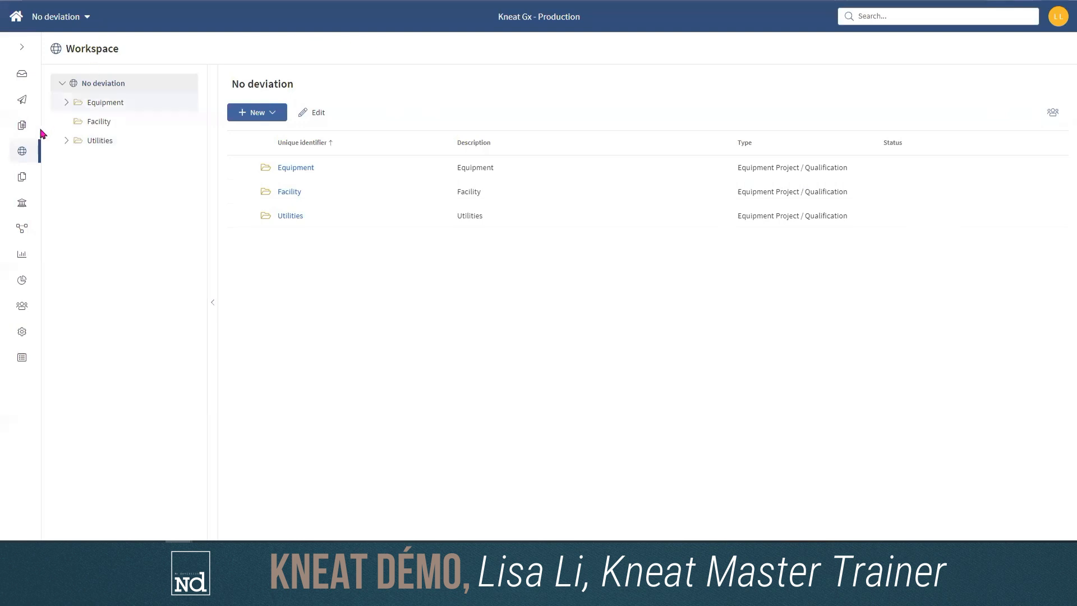
pyautogui.click(153, 147)
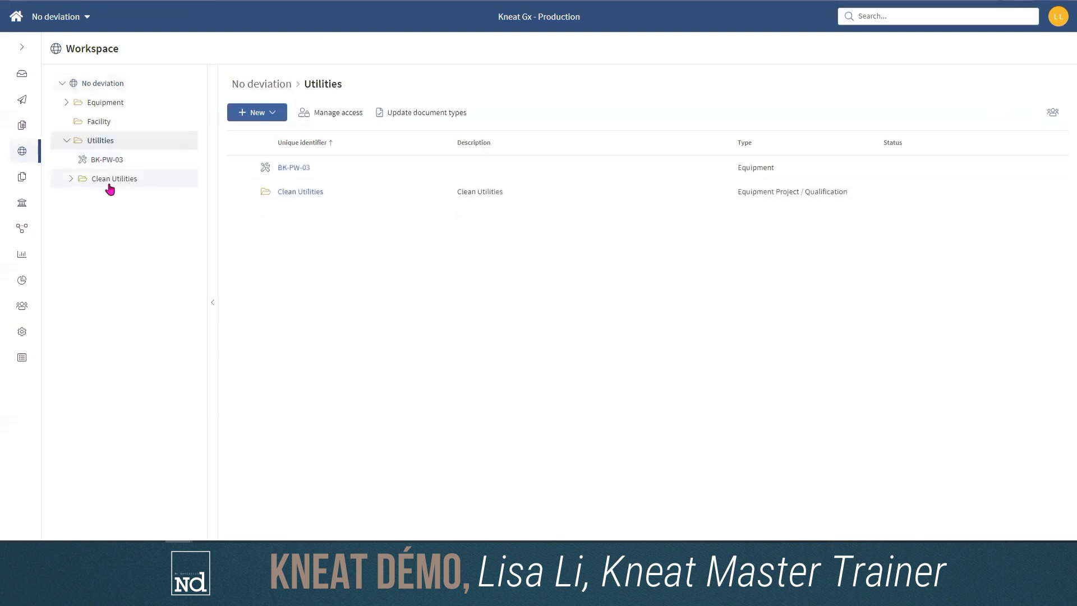
pyautogui.click(110, 183)
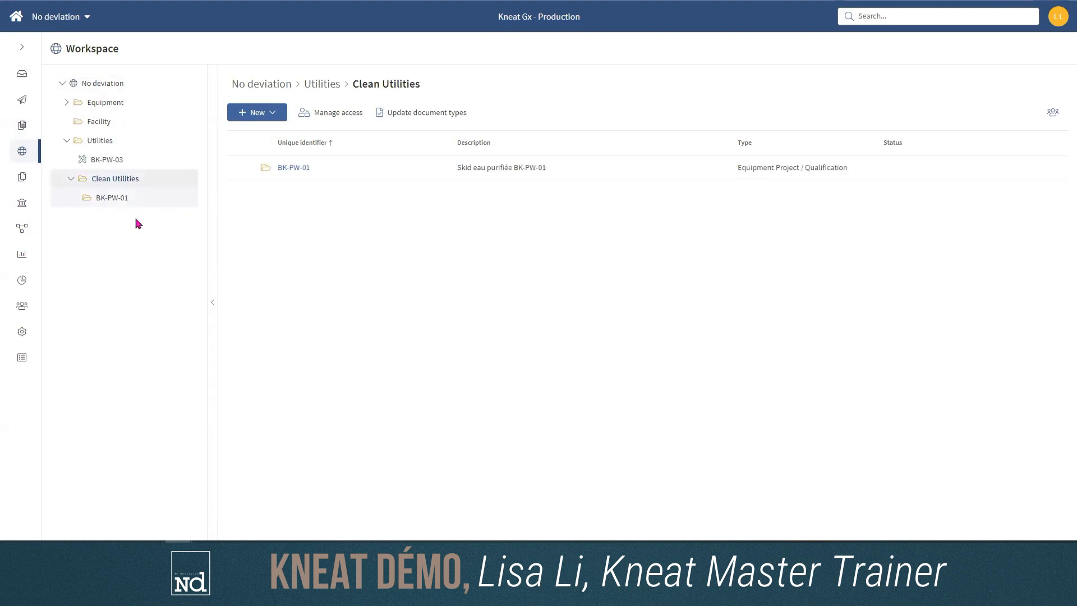
pyautogui.click(103, 197)
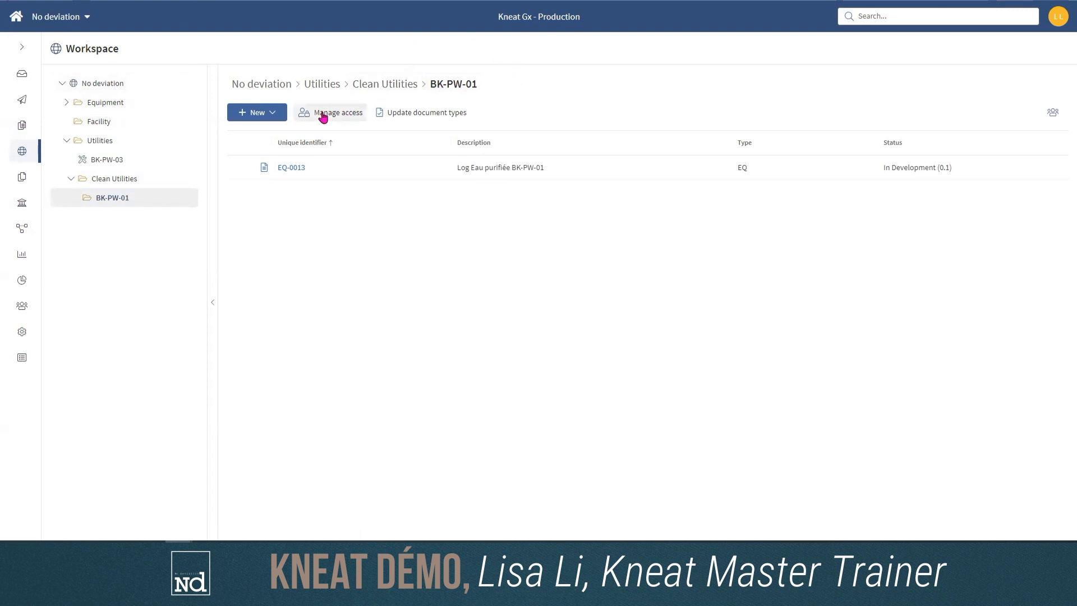
pyautogui.click(282, 117)
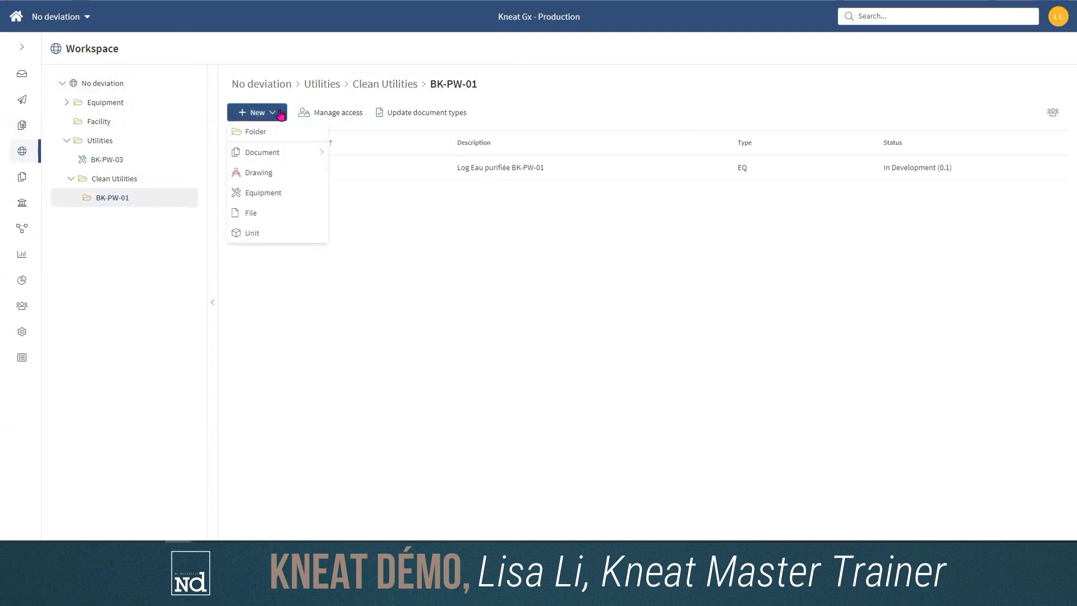
pyautogui.moveTo(284, 152)
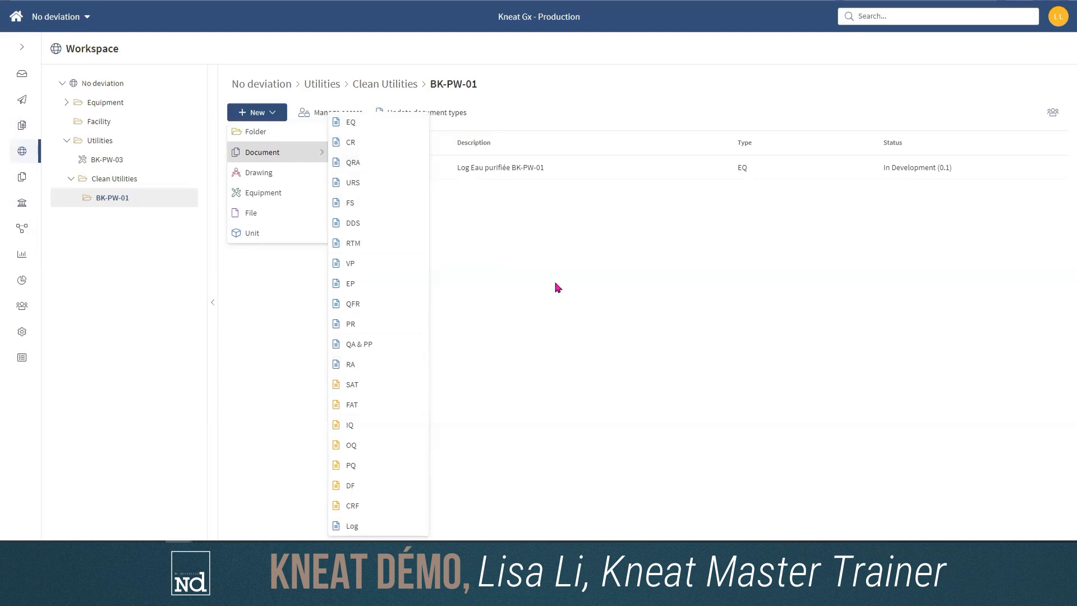
pyautogui.click(486, 237)
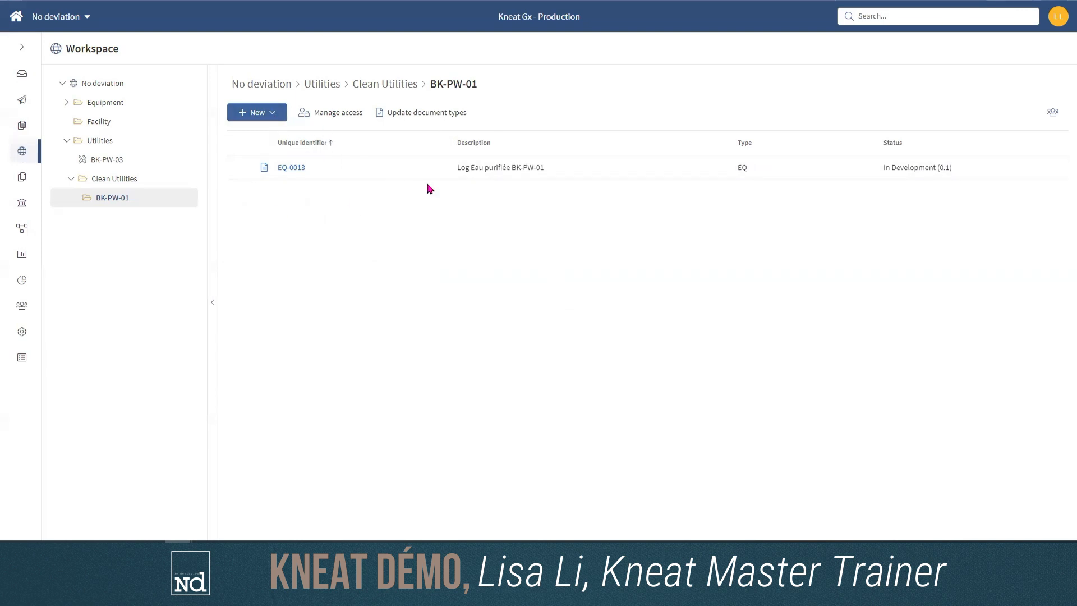
# Open the EQ-0013 log and start a new Requalification entry located in BK-PW-01, using the Major Modification and Requalification object template
pyautogui.click(289, 168)
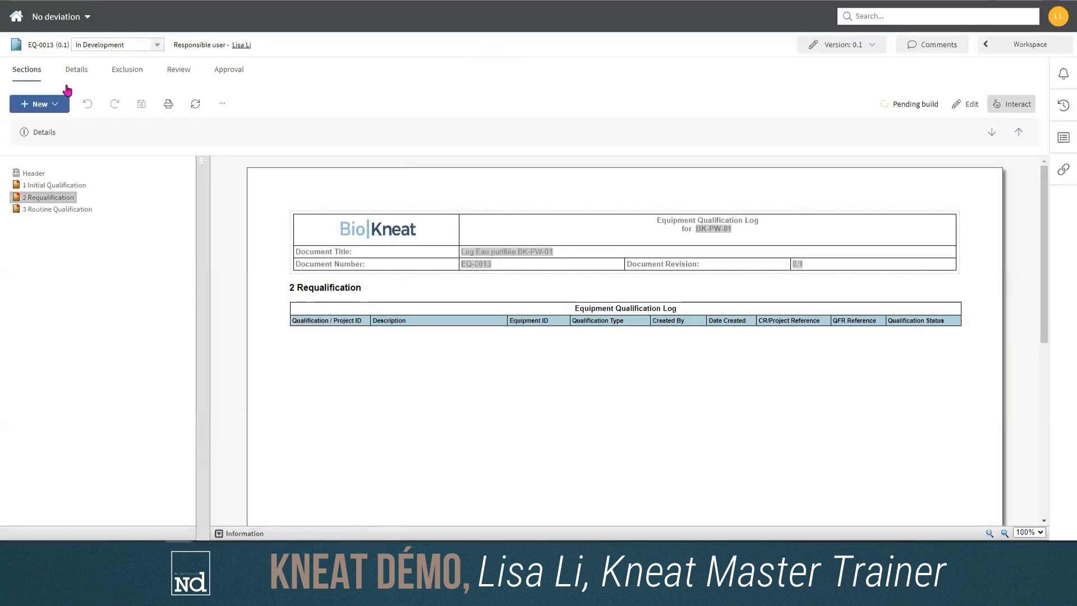
pyautogui.moveTo(662, 309)
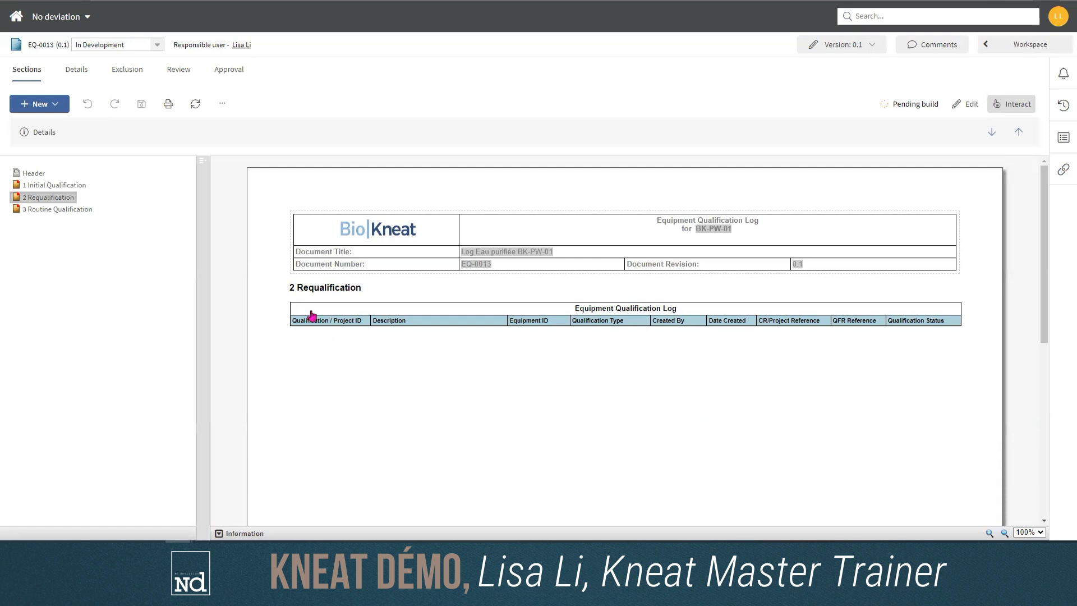
pyautogui.moveTo(311, 308)
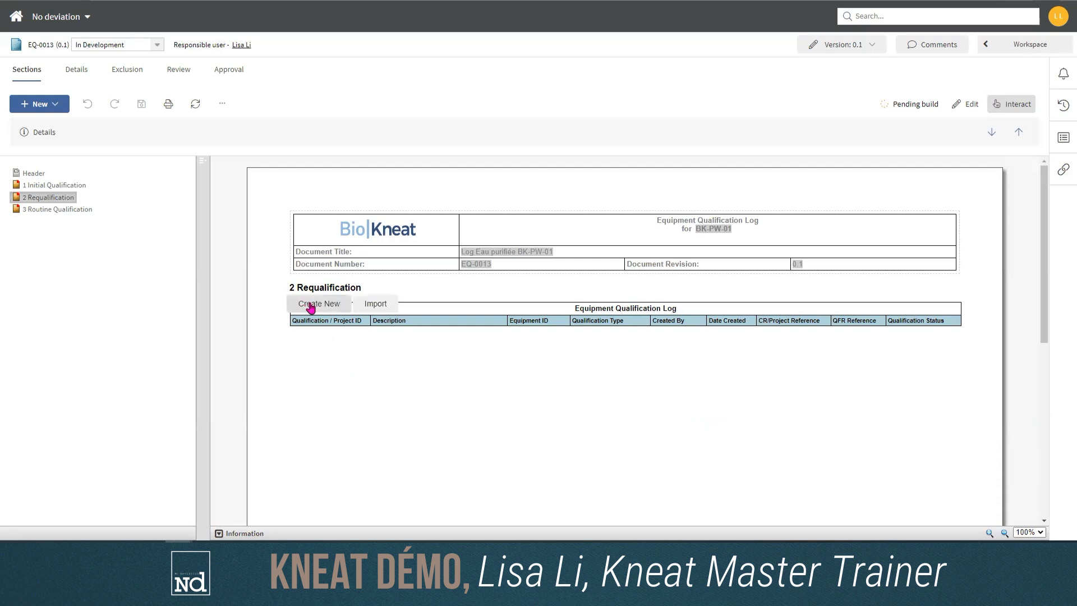
pyautogui.click(311, 306)
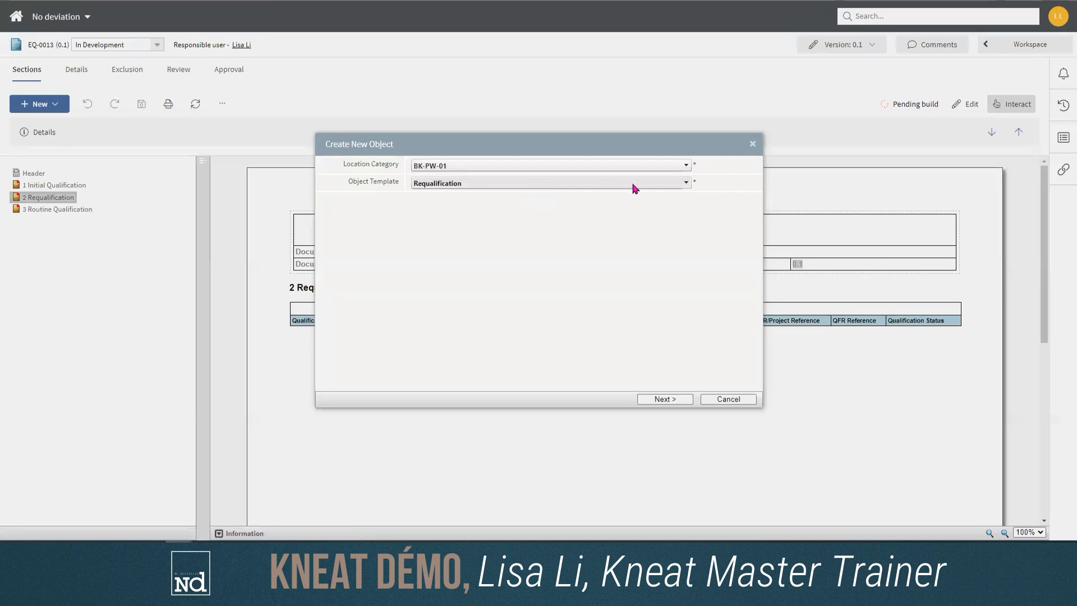
pyautogui.click(669, 184)
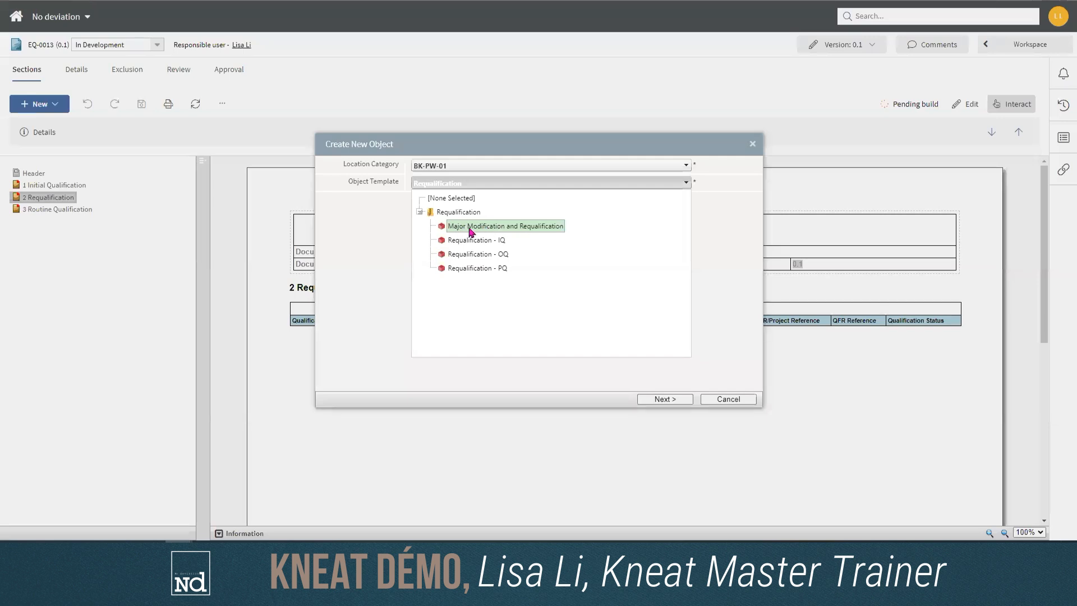
pyautogui.click(498, 226)
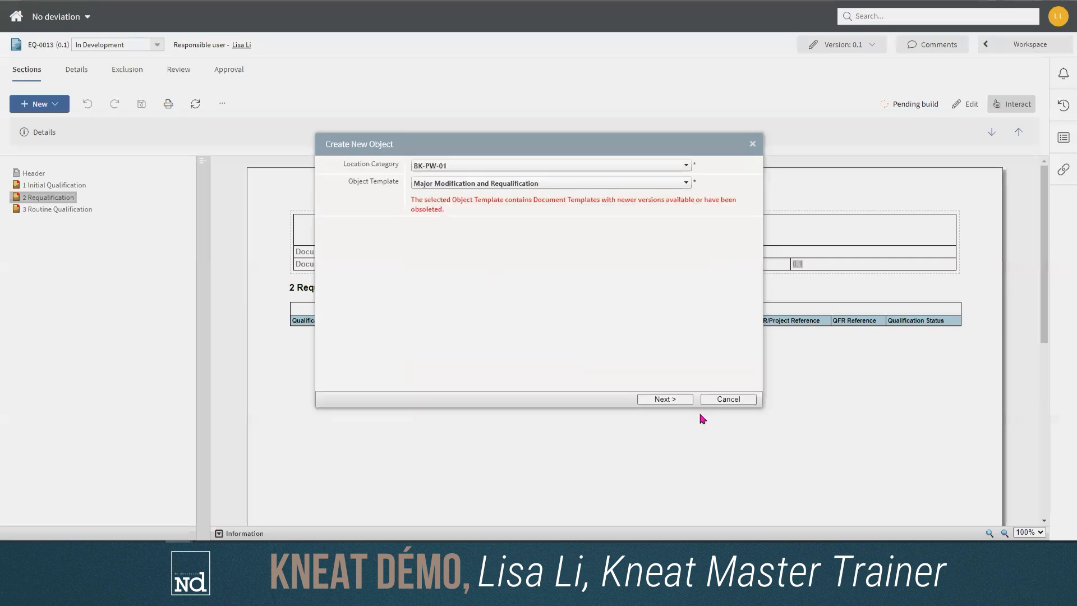
pyautogui.click(666, 399)
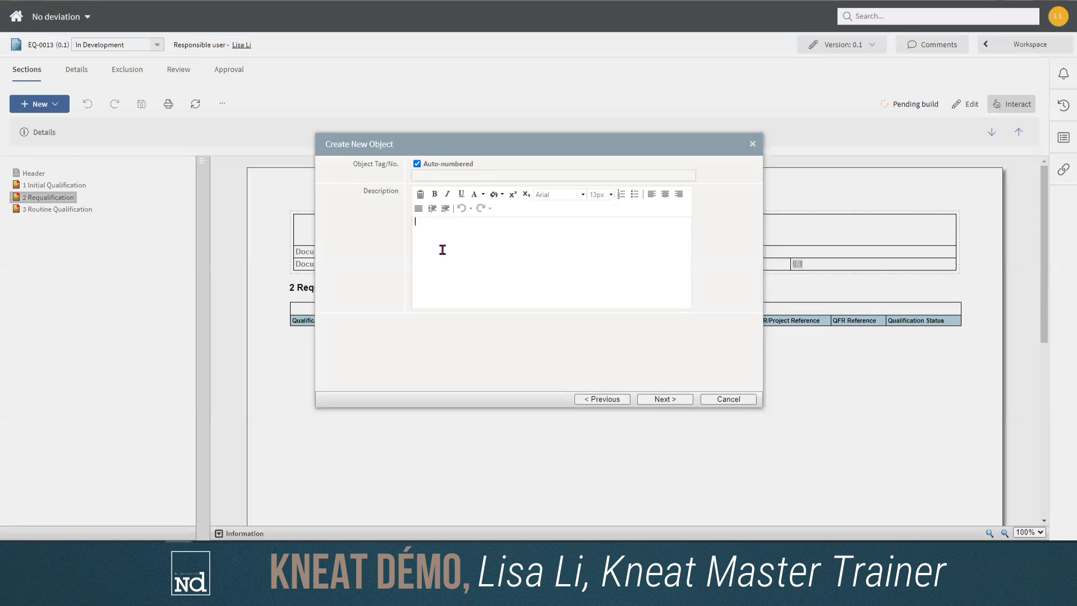
# Describe the auto-numbered object as "Requalification du skid BK-PW-01 suite au CC123456", add it to the log and build the document
pyautogui.write('Requalification du skid BK-PW-0')
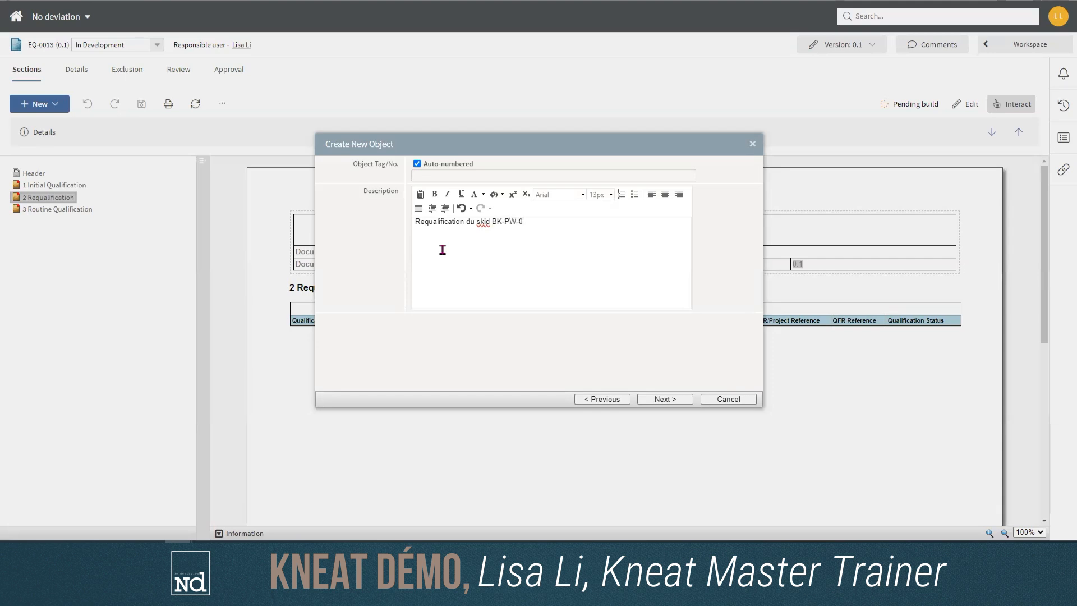
pyautogui.write('1 suite au CC123456')
pyautogui.click(672, 401)
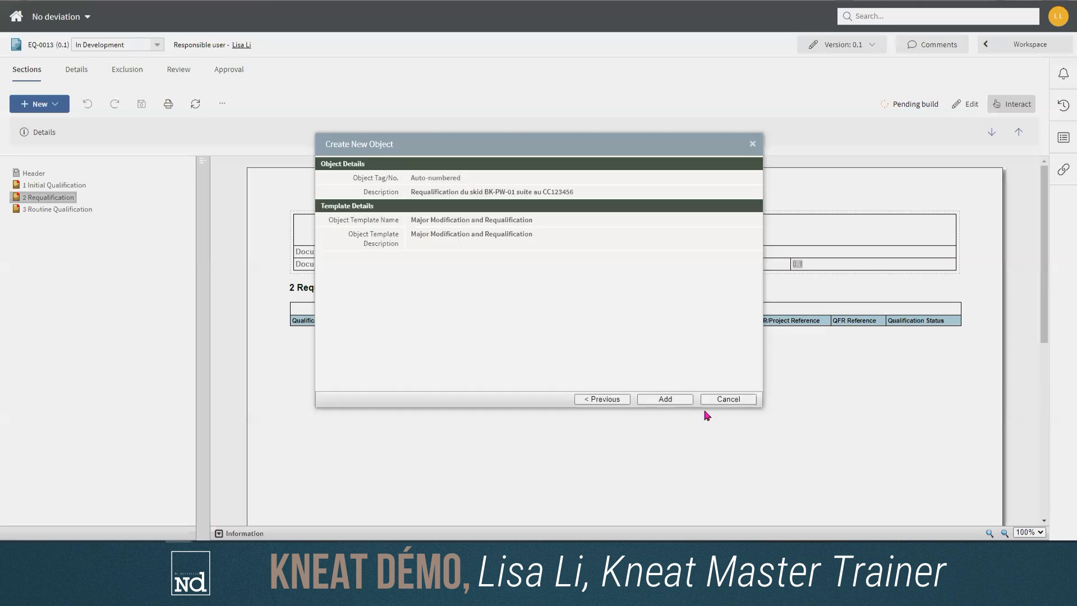
pyautogui.click(676, 402)
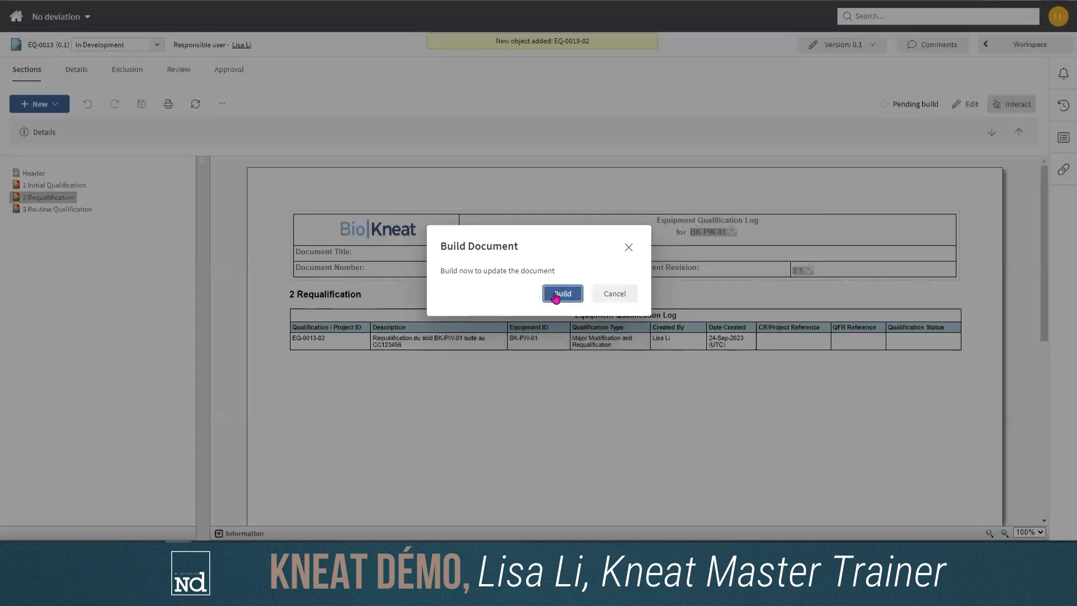
pyautogui.click(562, 293)
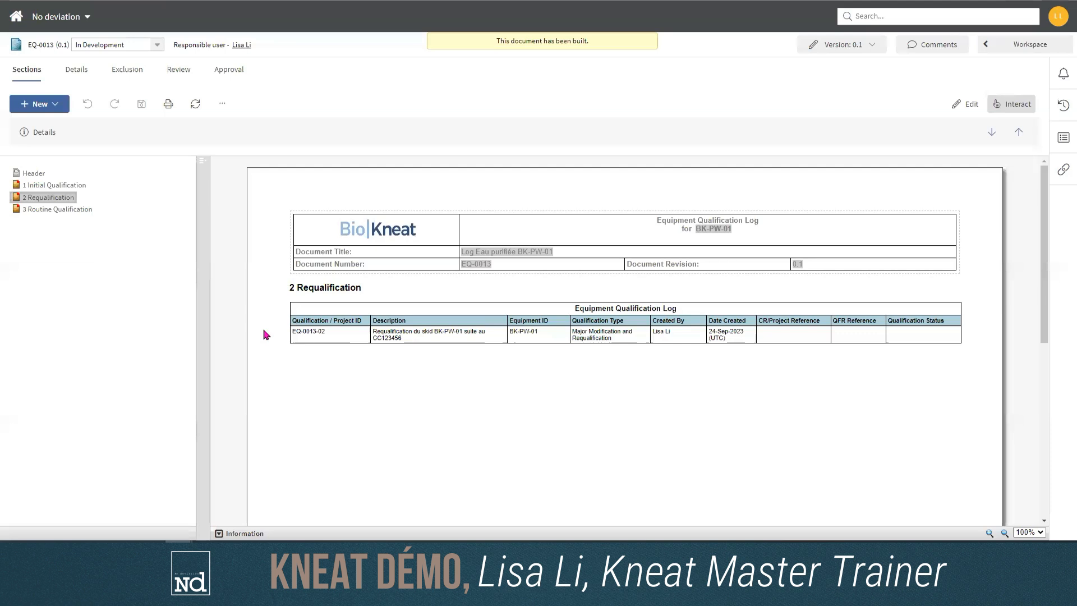
# Return to the workspace and open the operational qualification document OQ - EQ-0013-02 in the EQ-0013-02 unit
pyautogui.moveTo(325, 337)
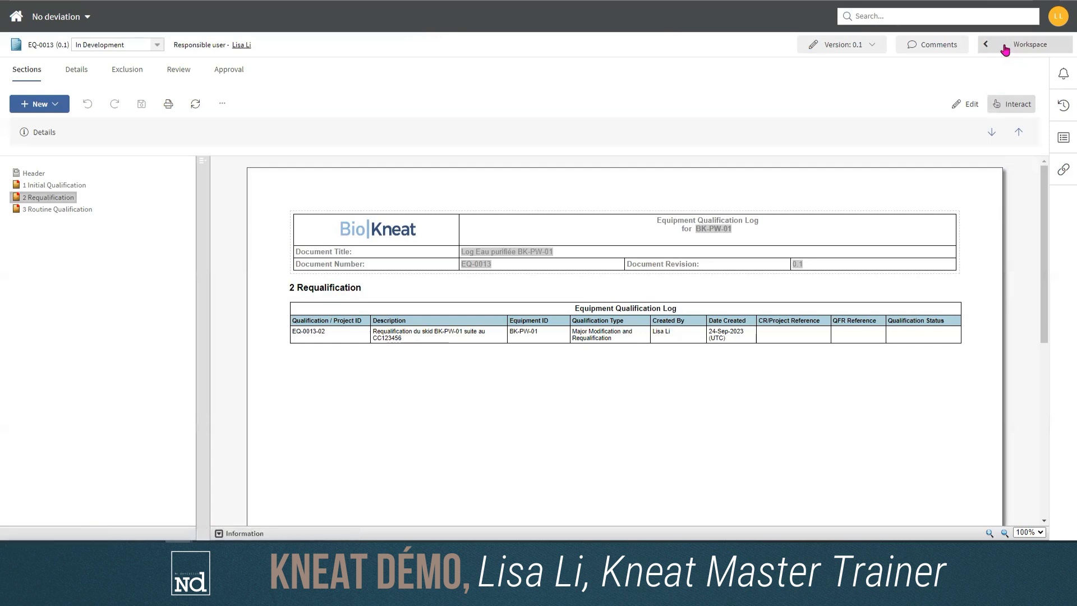
pyautogui.click(1004, 47)
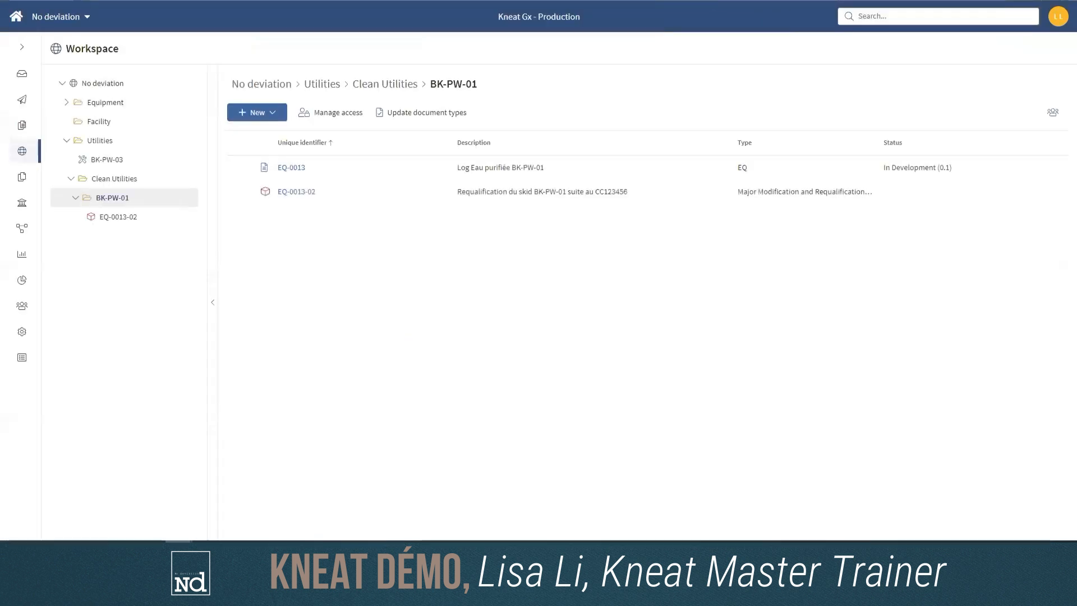
pyautogui.click(141, 223)
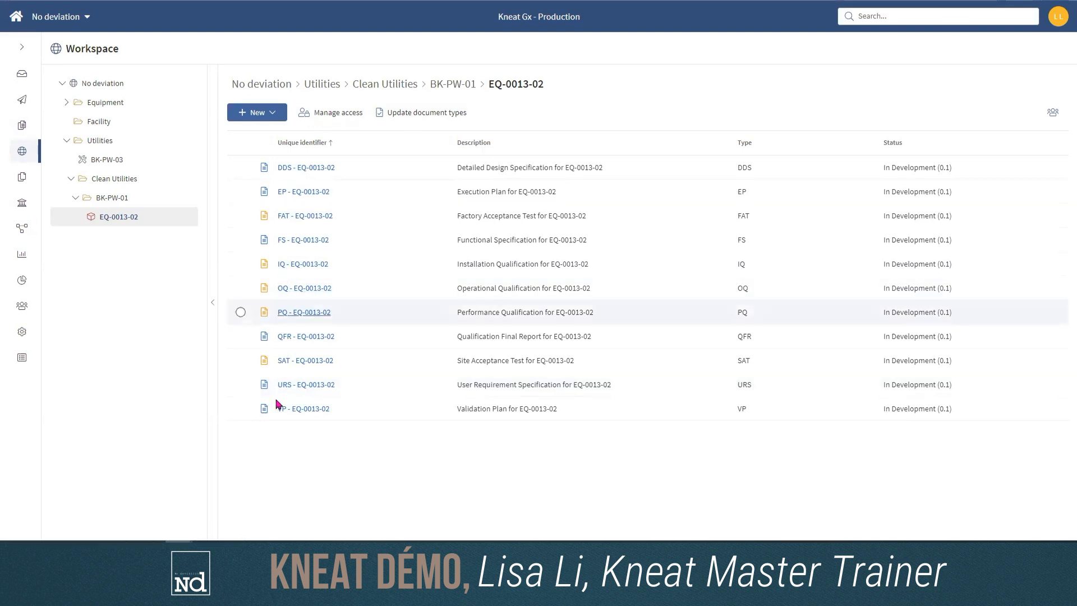
pyautogui.click(308, 294)
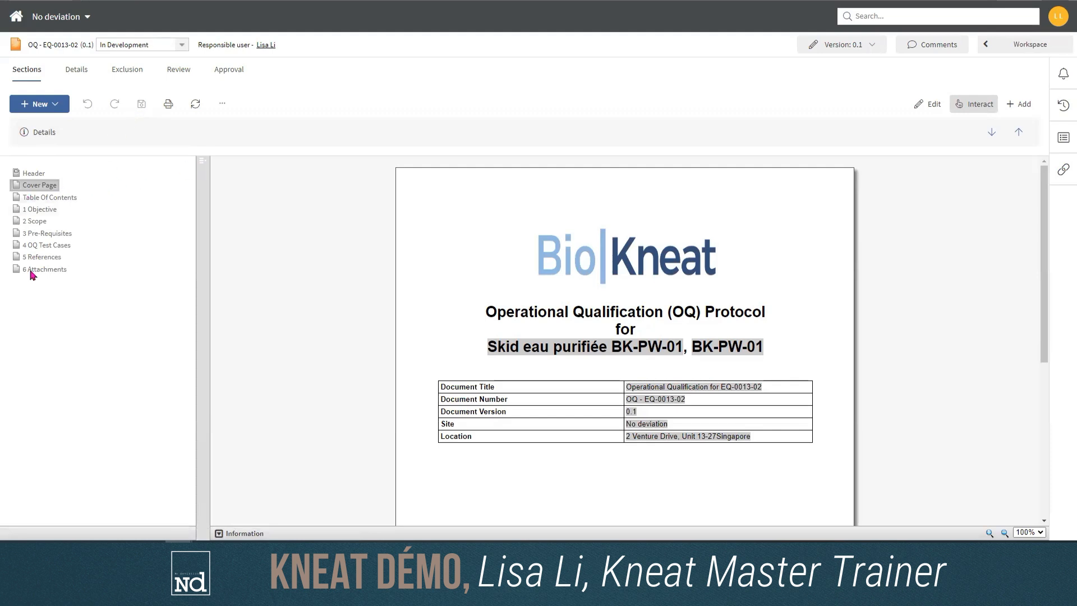
# Read through the Table Of Contents, Objective and Scope sections of the OQ protocol
pyautogui.click(38, 199)
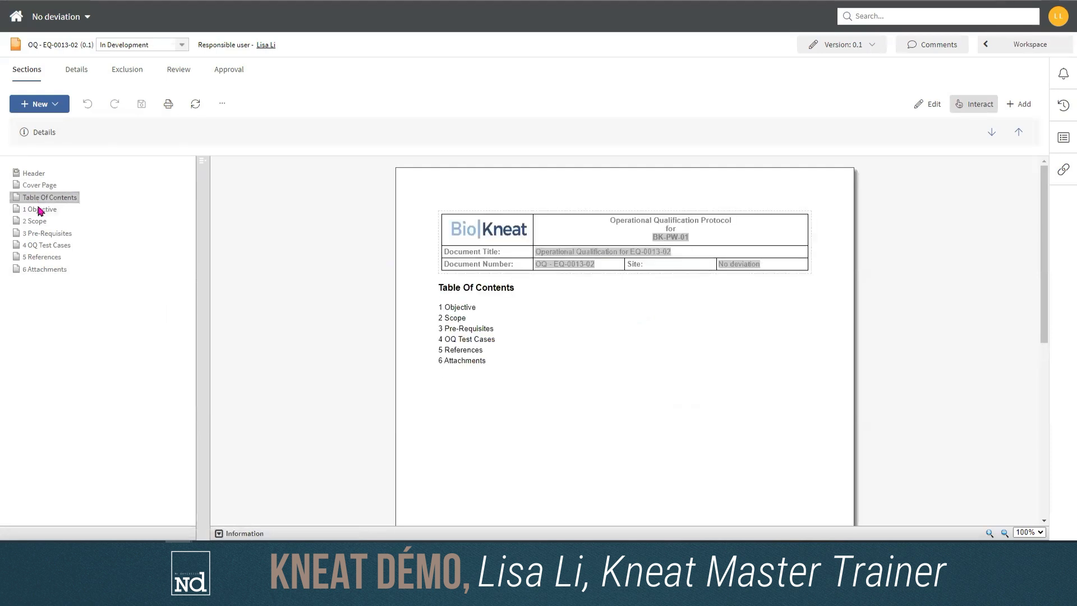
pyautogui.click(40, 211)
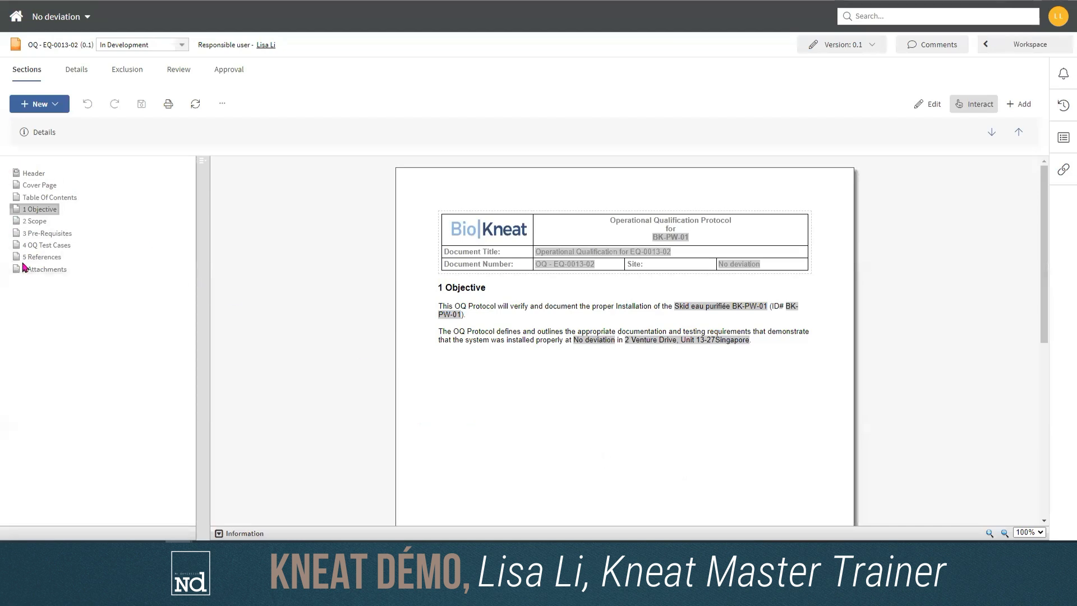
pyautogui.click(36, 222)
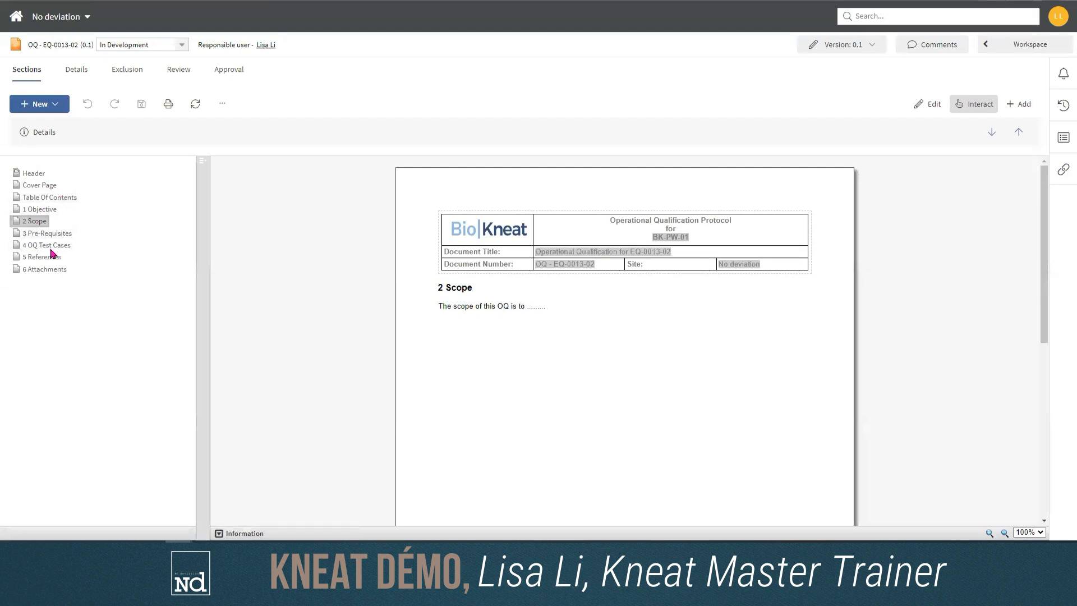
# Edit the OQ Test Cases section and add the line "dezdziedzgi" below its numbered list
pyautogui.click(50, 247)
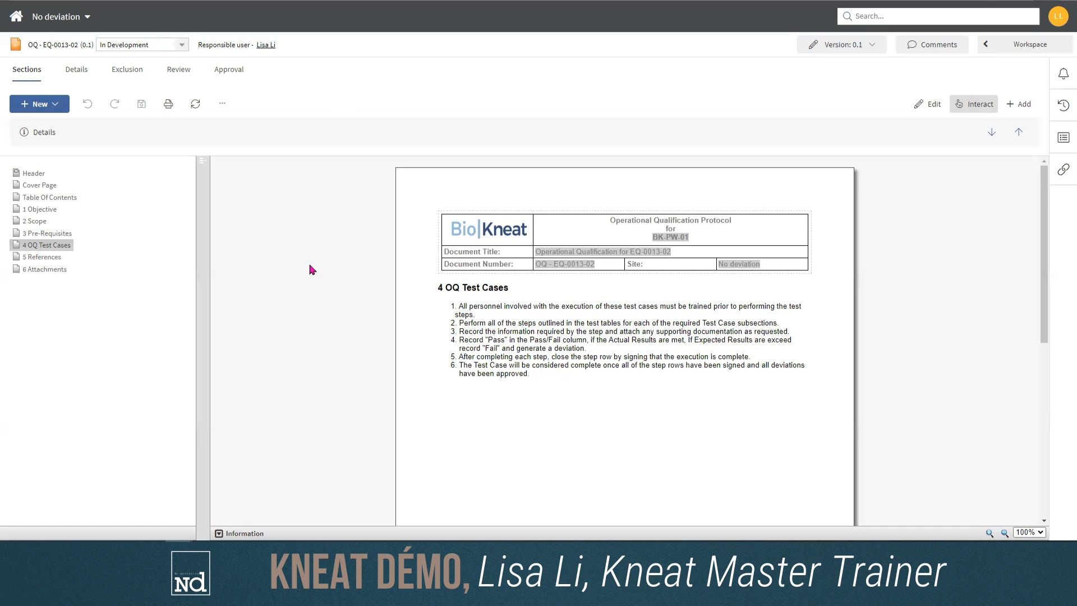
pyautogui.click(931, 106)
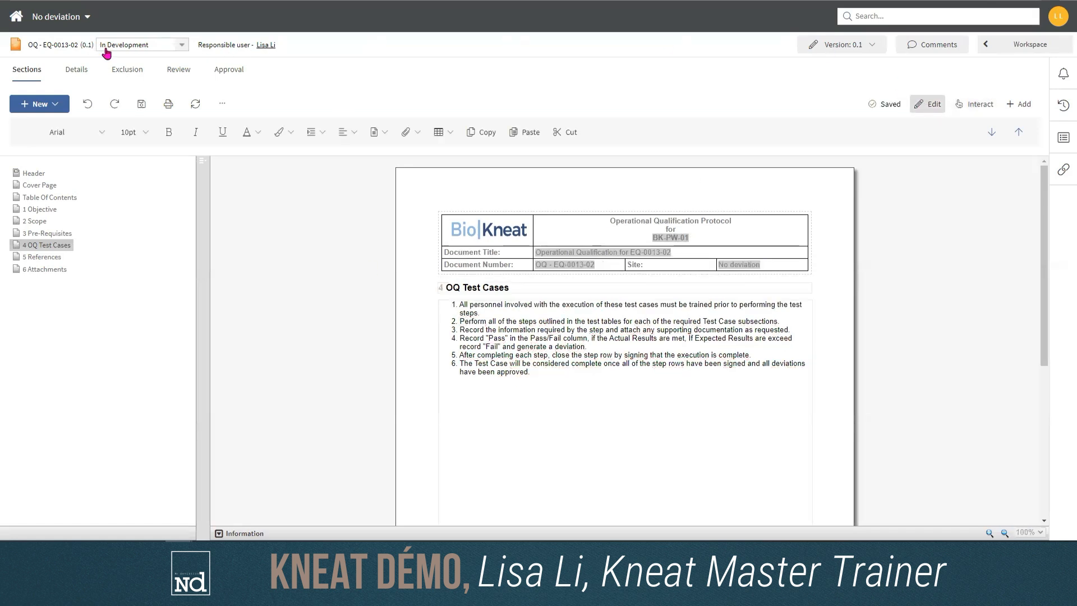
pyautogui.click(564, 379)
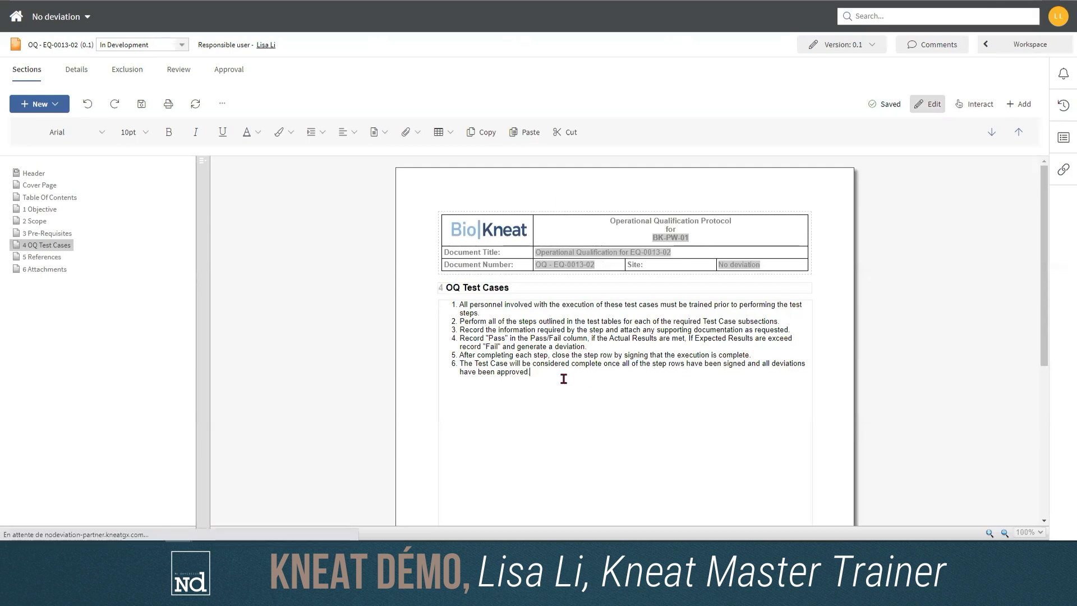
pyautogui.press('Return')
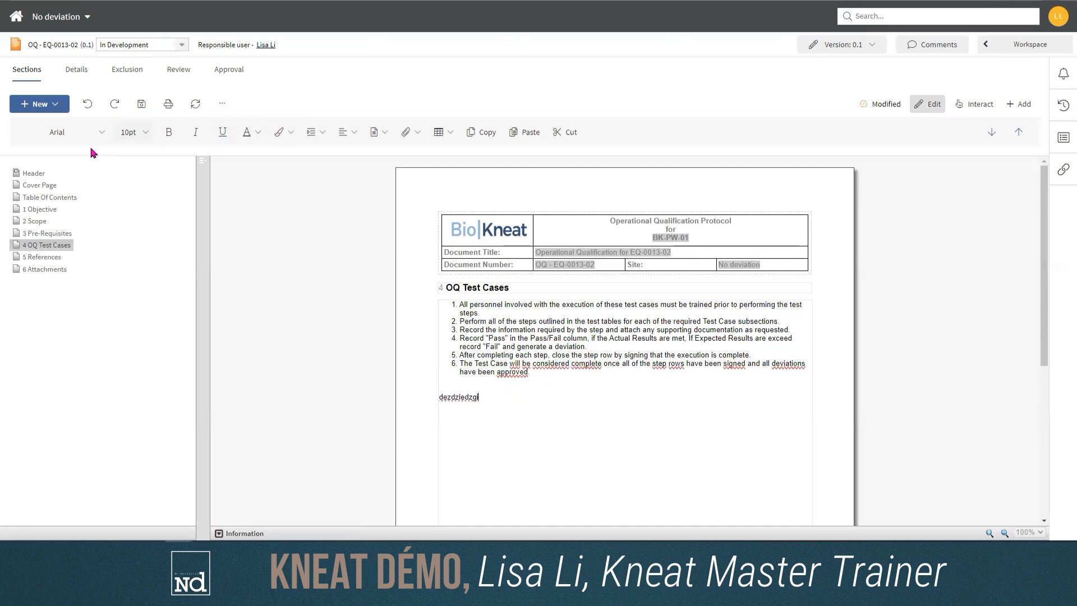
pyautogui.moveTo(489, 399); pyautogui.dragTo(440, 400)
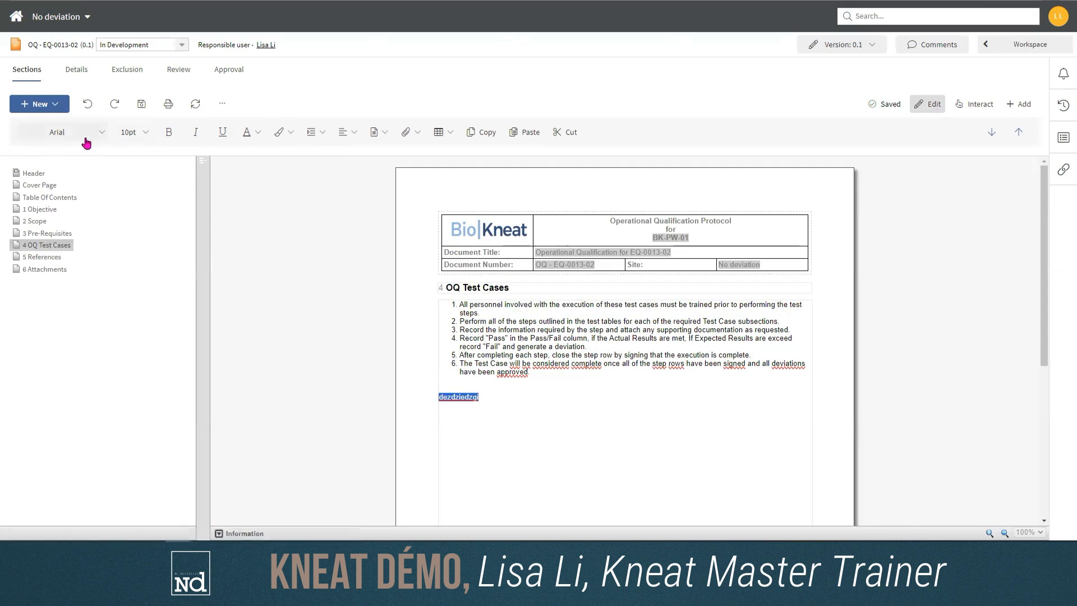
pyautogui.click(107, 130)
pyautogui.scroll(-2, 84, 190)
pyautogui.scroll(2, 85, 190)
pyautogui.click(145, 135)
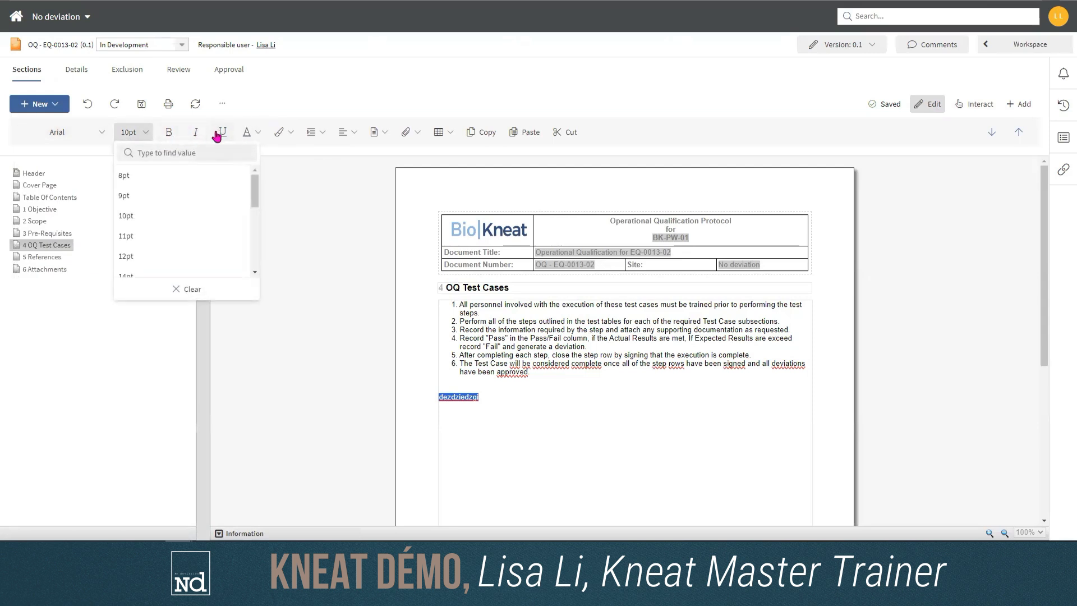
pyautogui.click(415, 188)
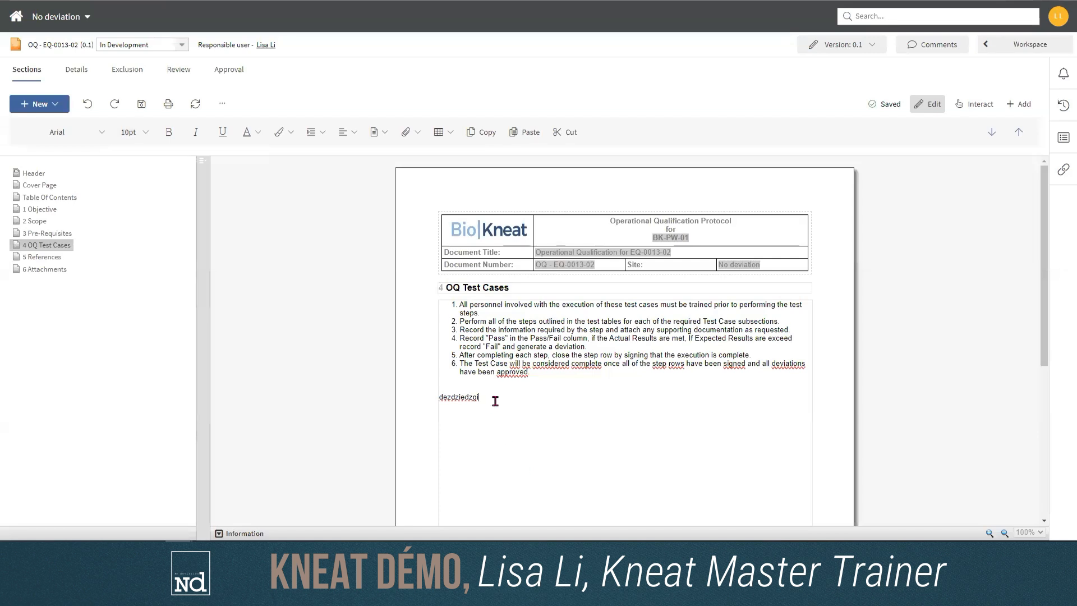
# Insert the file Blank.pdf on a new line below "dezdziedzgi" in the OQ Test Cases section and start another line
pyautogui.press('Return')
pyautogui.click(408, 133)
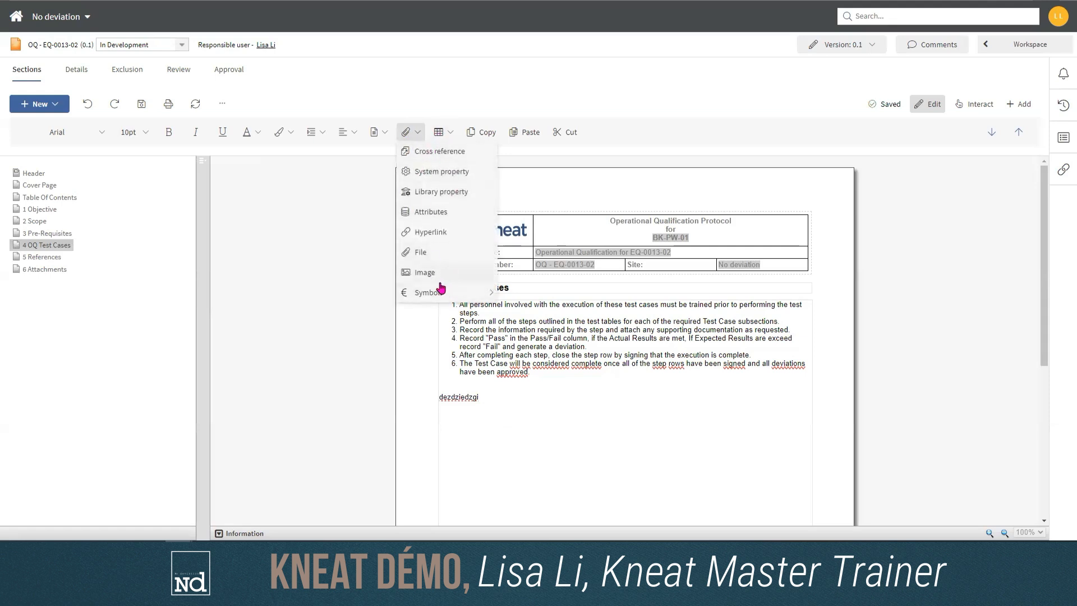
pyautogui.click(435, 255)
pyautogui.click(398, 271)
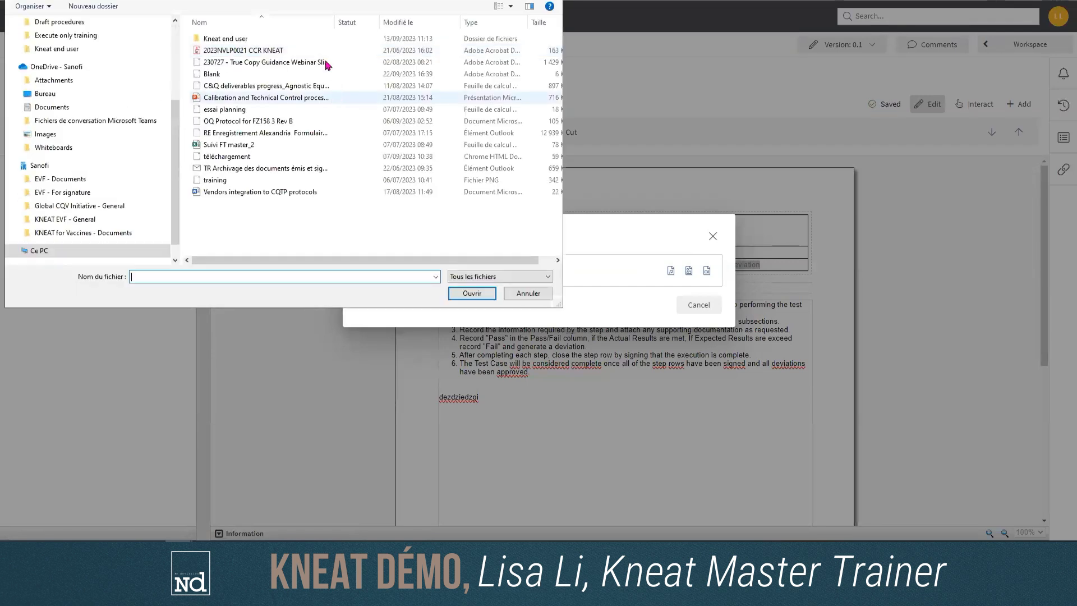
pyautogui.click(309, 74)
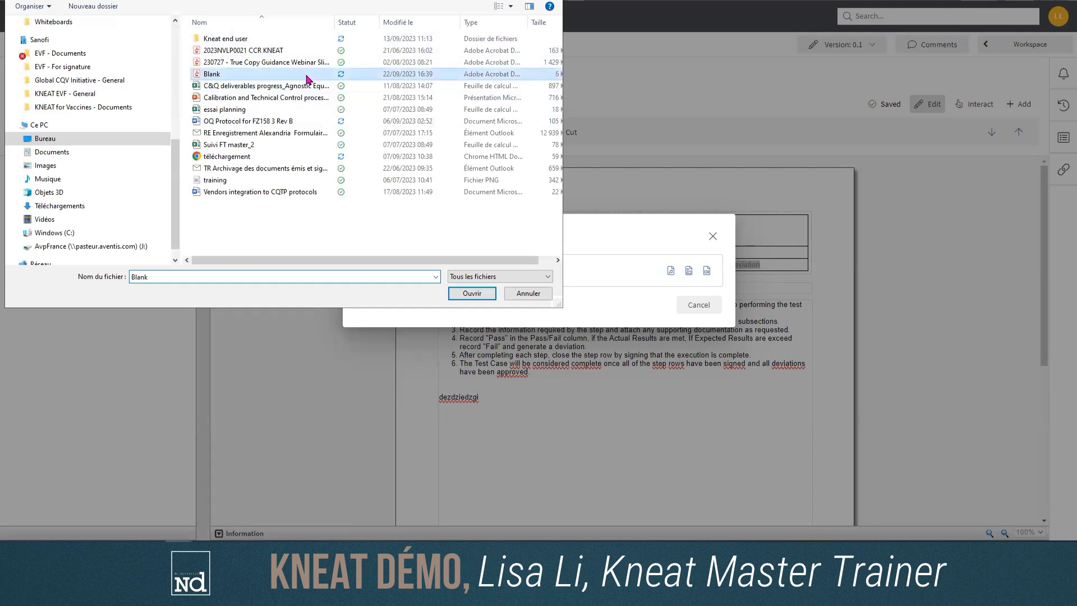
pyautogui.click(485, 297)
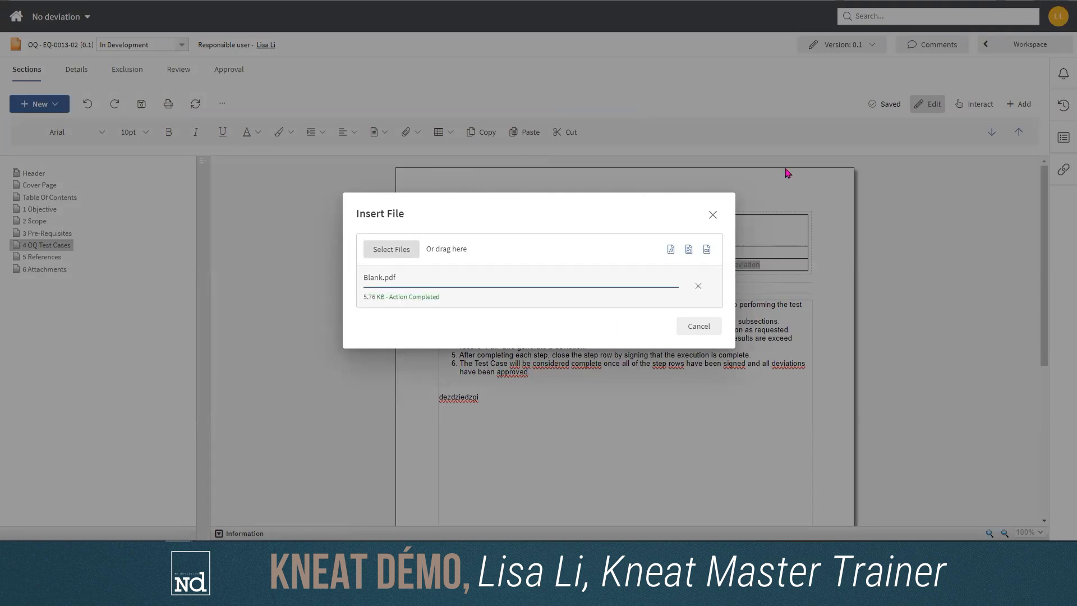
pyautogui.click(712, 215)
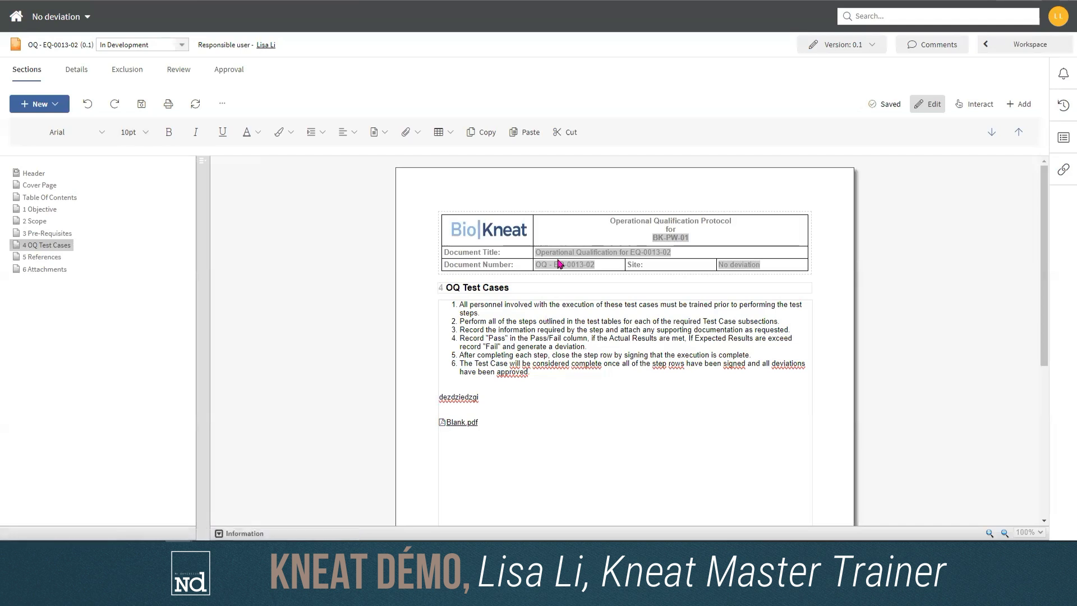
pyautogui.press('Return')
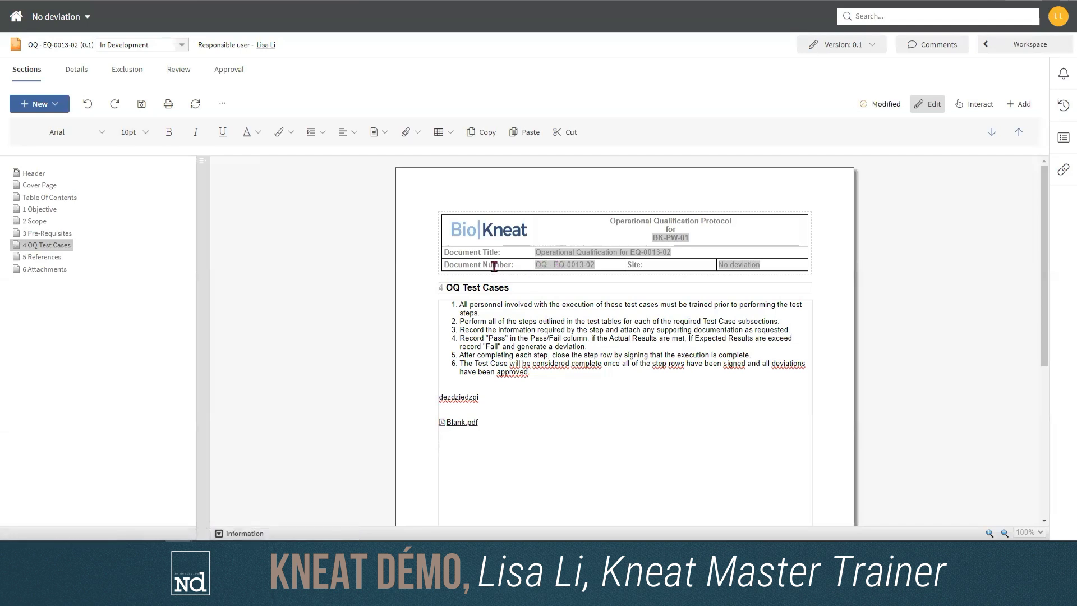
# Look over the types of content that can be inserted and examine the protocol's Cover Page section
pyautogui.click(419, 132)
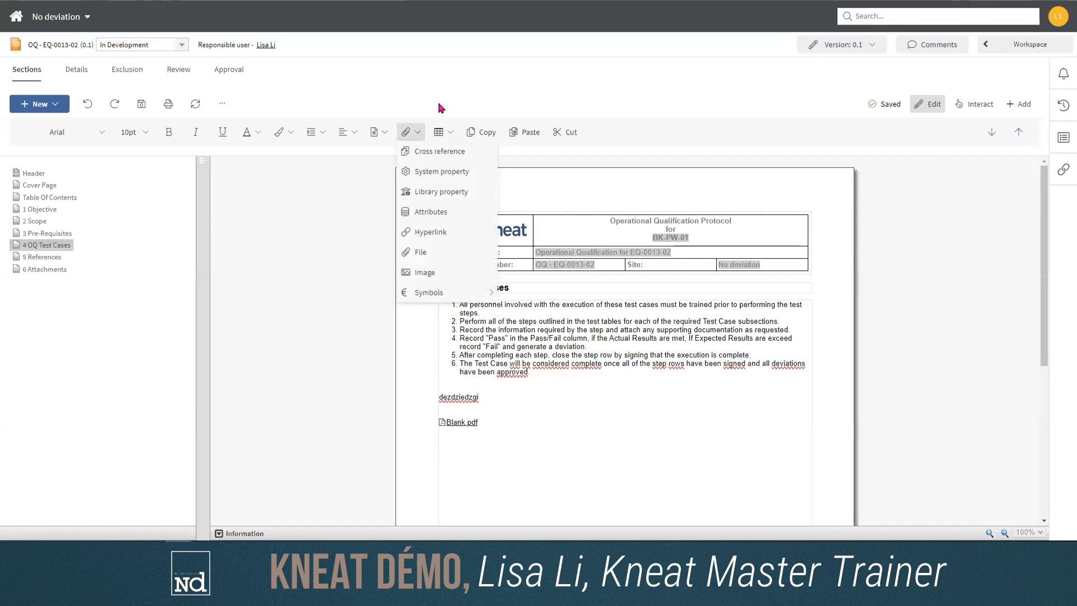
pyautogui.click(697, 421)
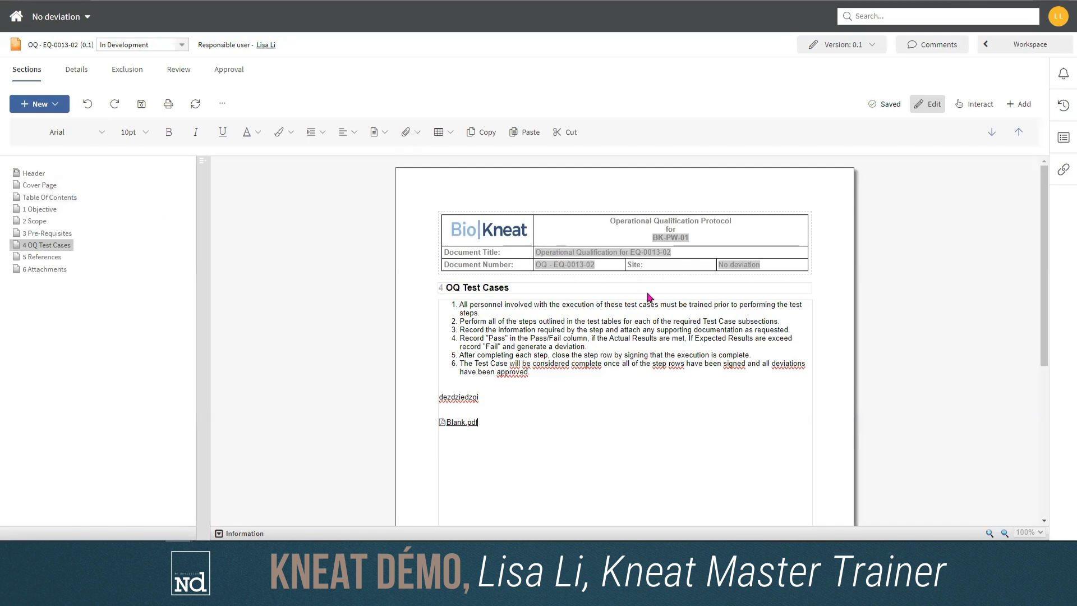
pyautogui.click(41, 187)
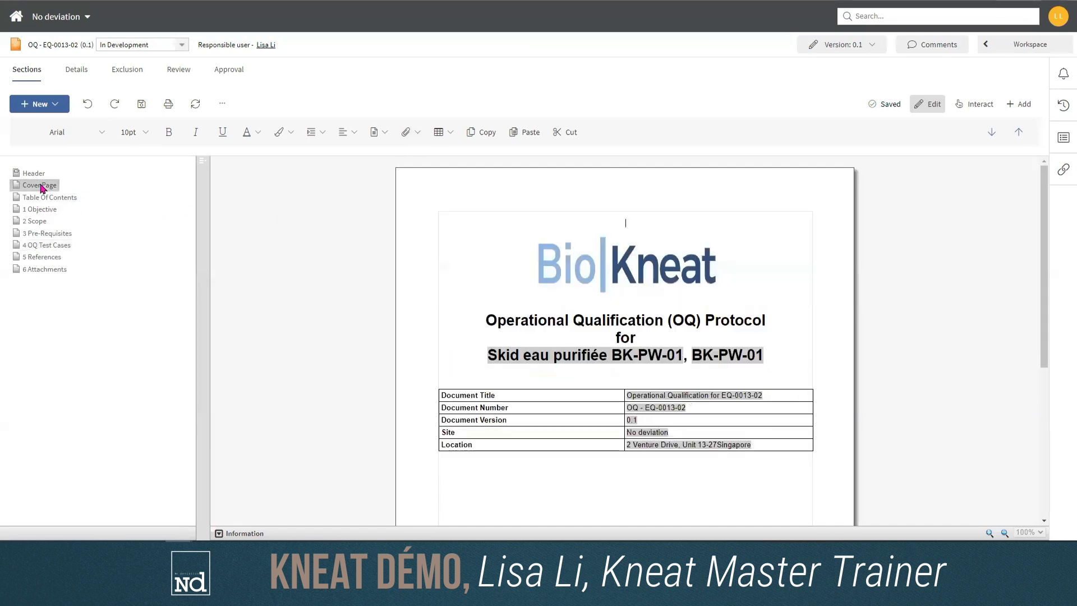
pyautogui.scroll(-2, 876, 267)
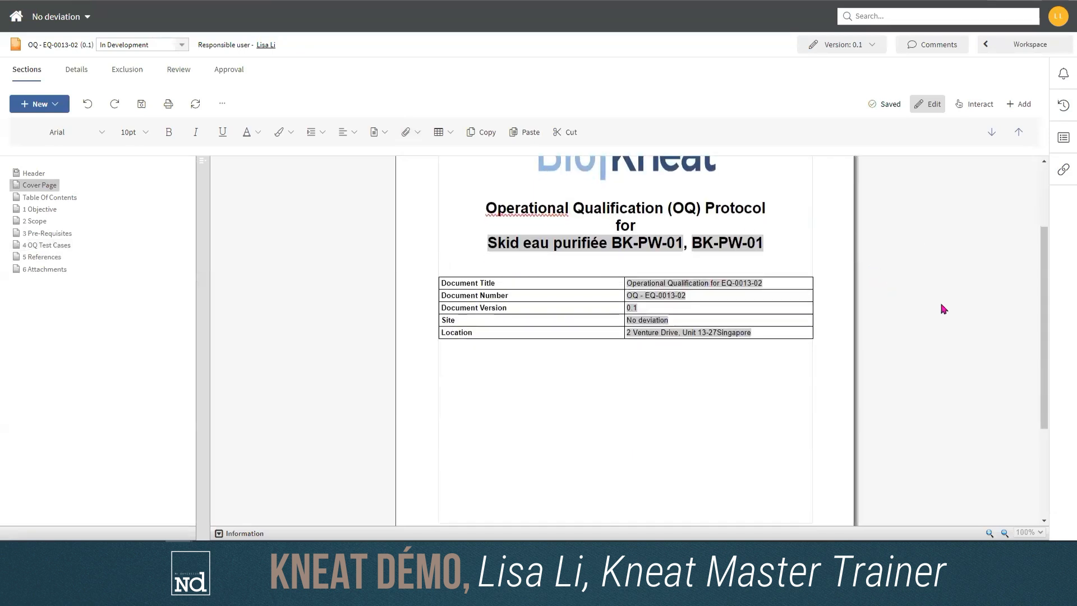
pyautogui.scroll(2, 869, 293)
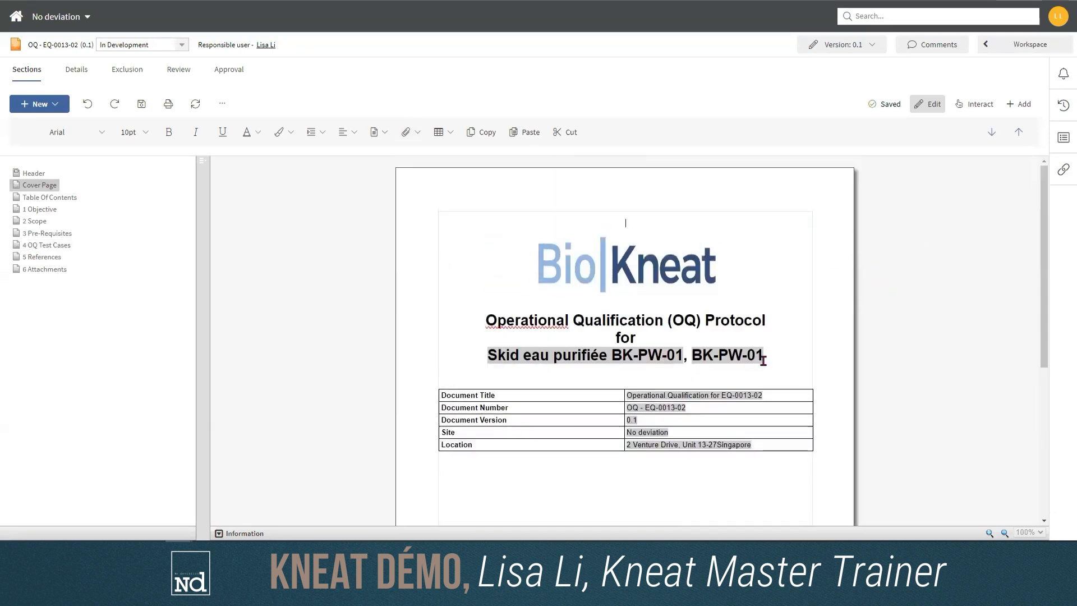
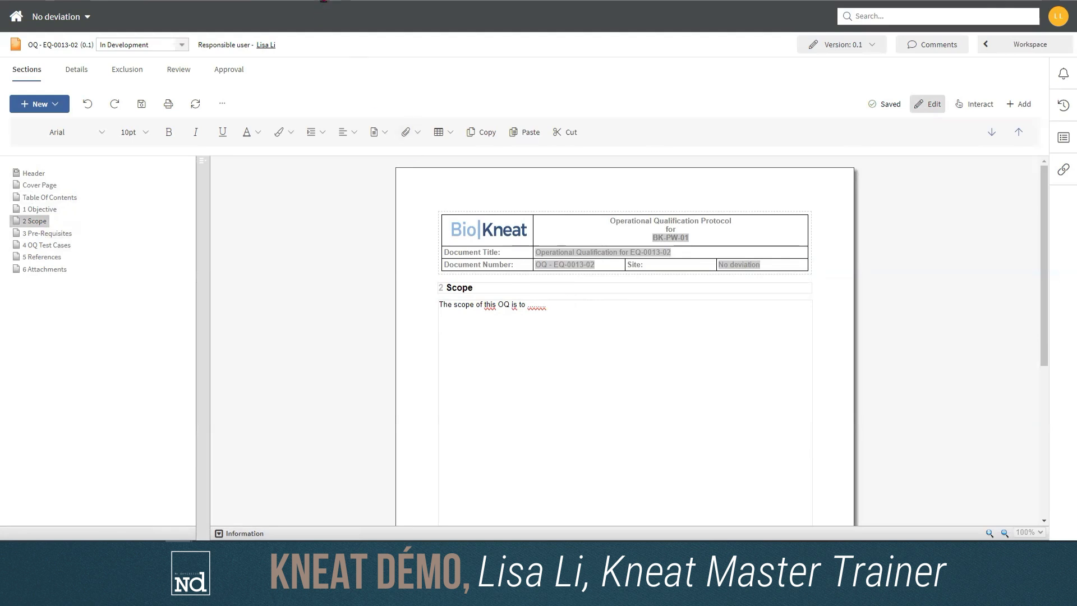
# Browse the library properties available for insertion into the Scope section and close the list without inserting any
pyautogui.click(417, 133)
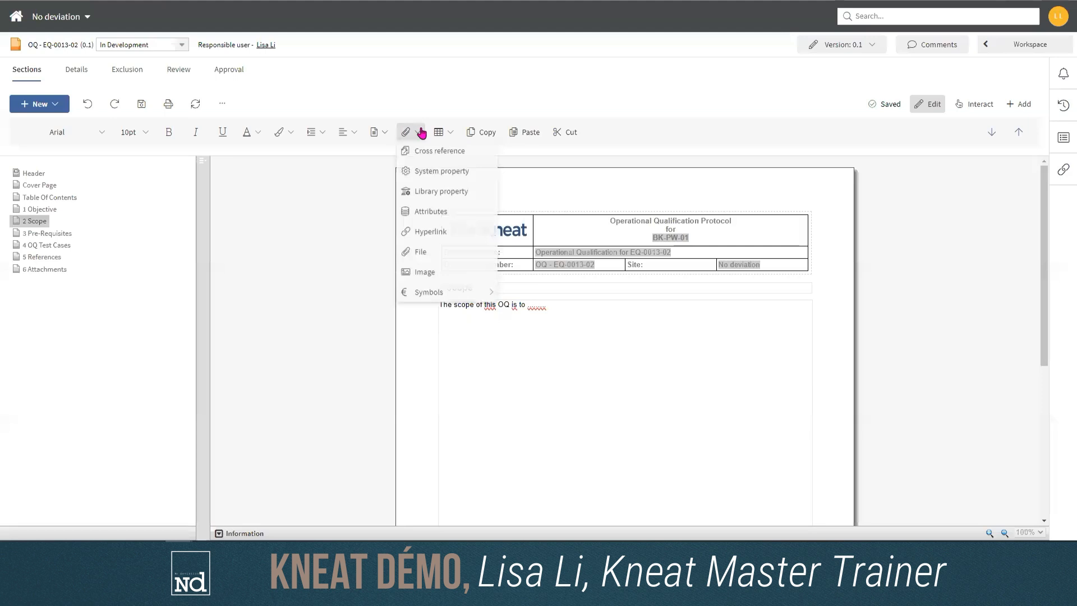
pyautogui.click(446, 191)
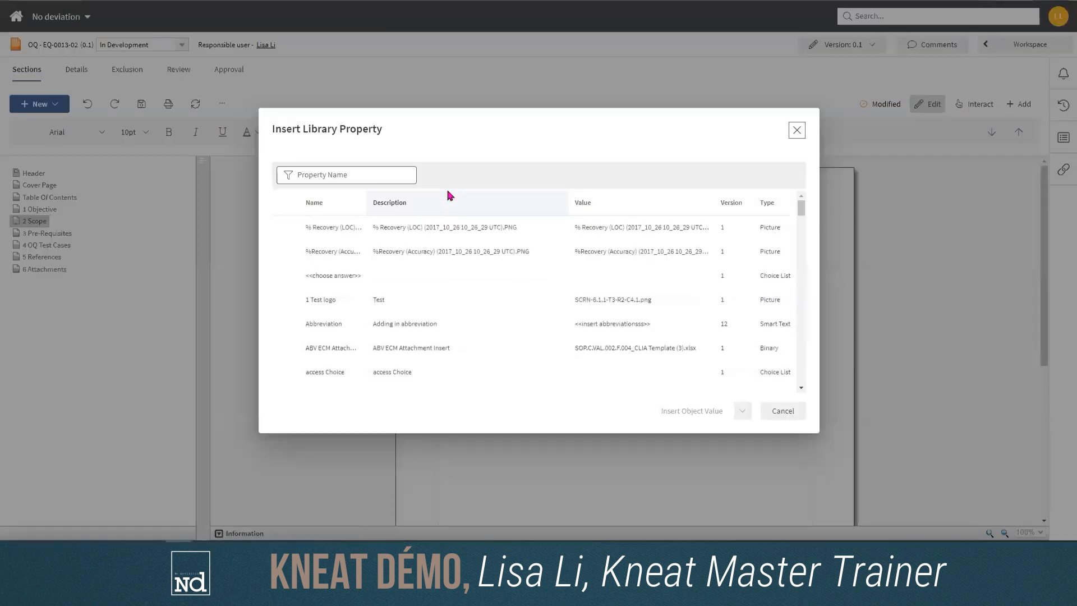
pyautogui.scroll(-2, 563, 260)
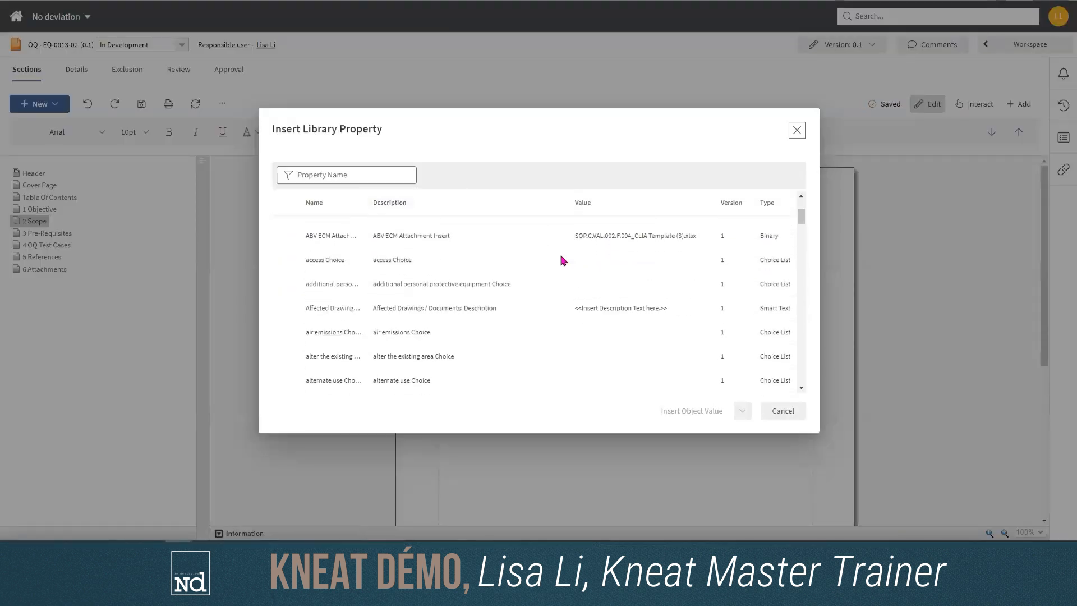
pyautogui.scroll(-2, 516, 270)
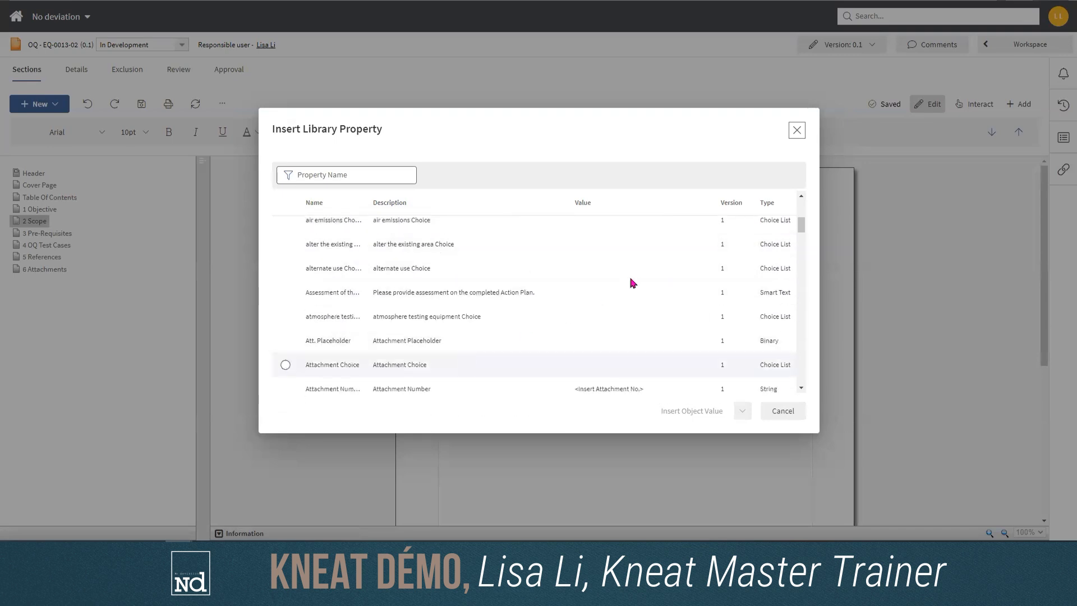
pyautogui.scroll(-1, 623, 282)
pyautogui.scroll(-1, 498, 281)
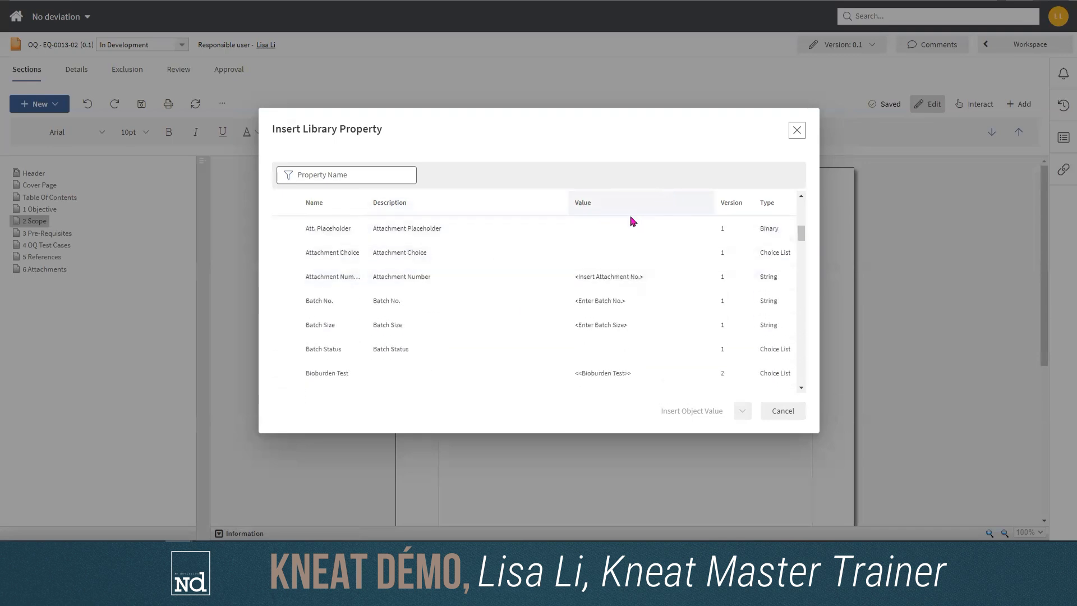
pyautogui.scroll(-1, 466, 298)
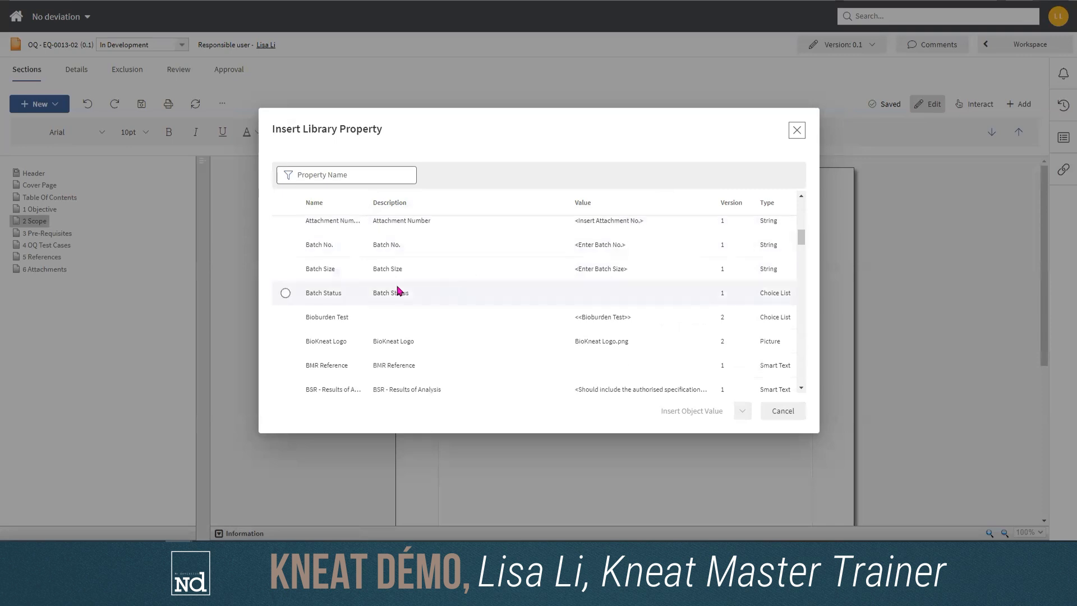
pyautogui.scroll(-3, 544, 261)
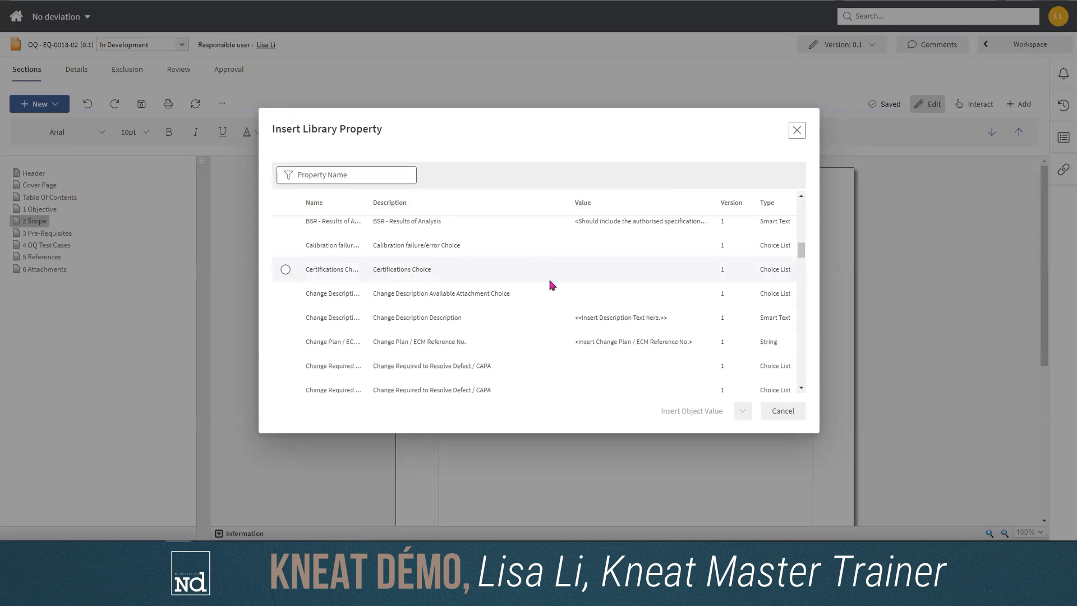
pyautogui.scroll(-2, 548, 284)
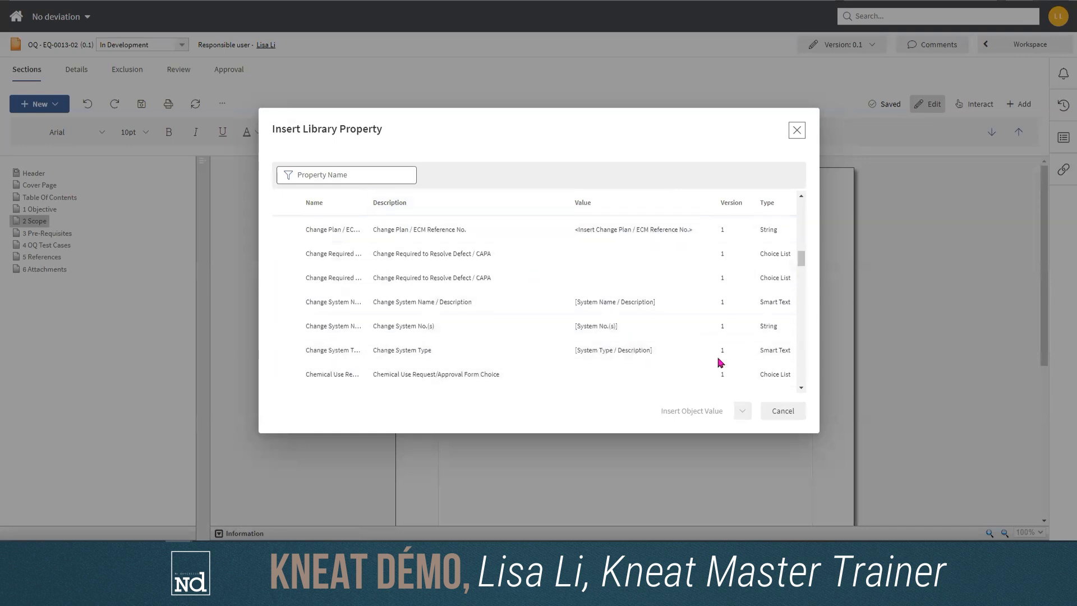
pyautogui.click(783, 411)
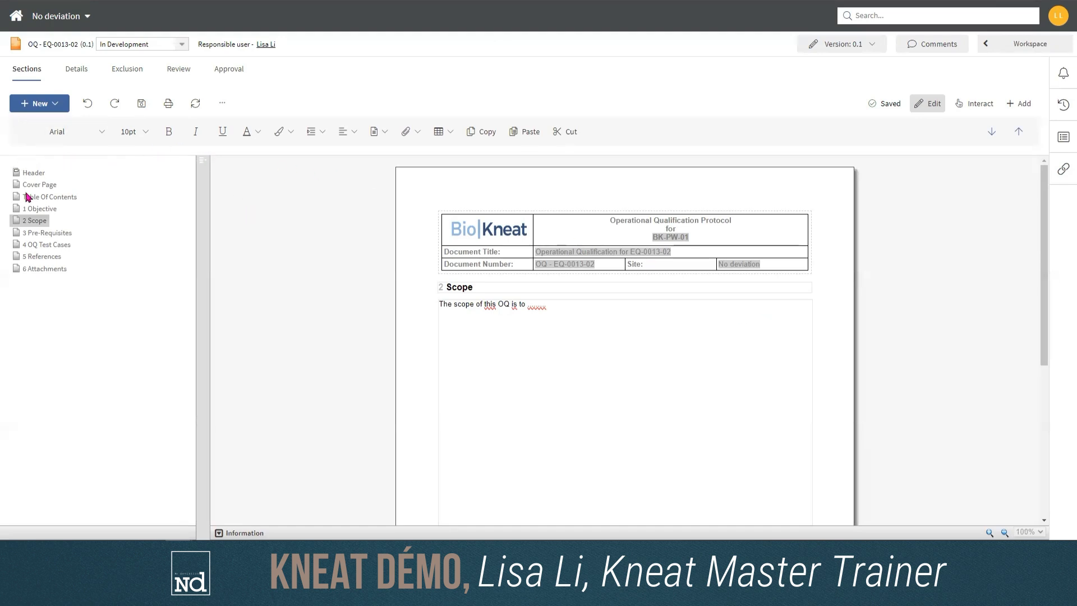
# Open the list of test cases that can be added to the OQ Test Cases section and browse to the TC-EQ entries
pyautogui.click(48, 245)
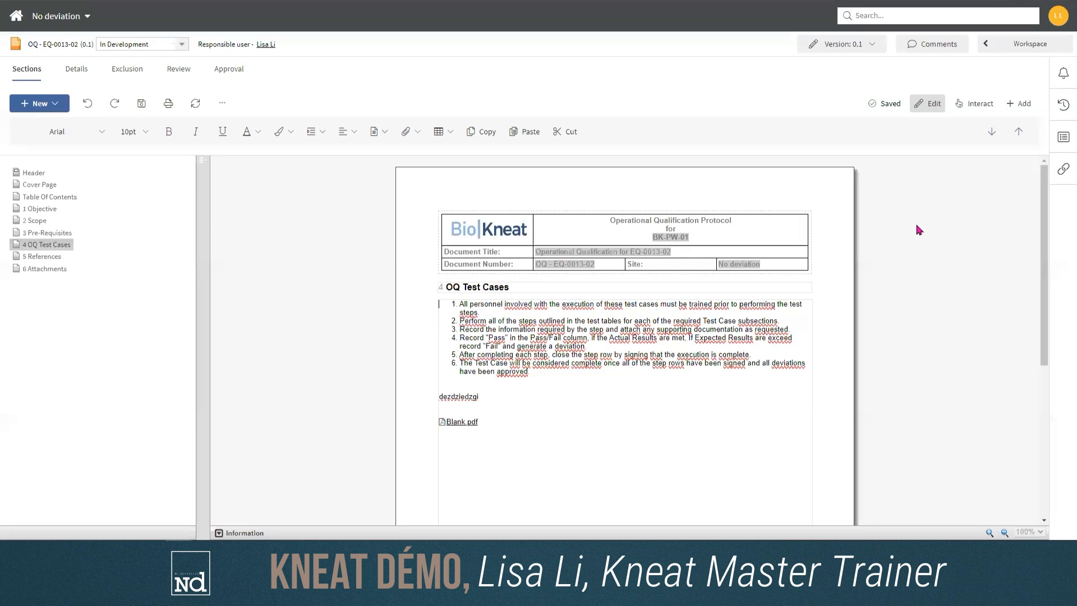
pyautogui.click(1017, 111)
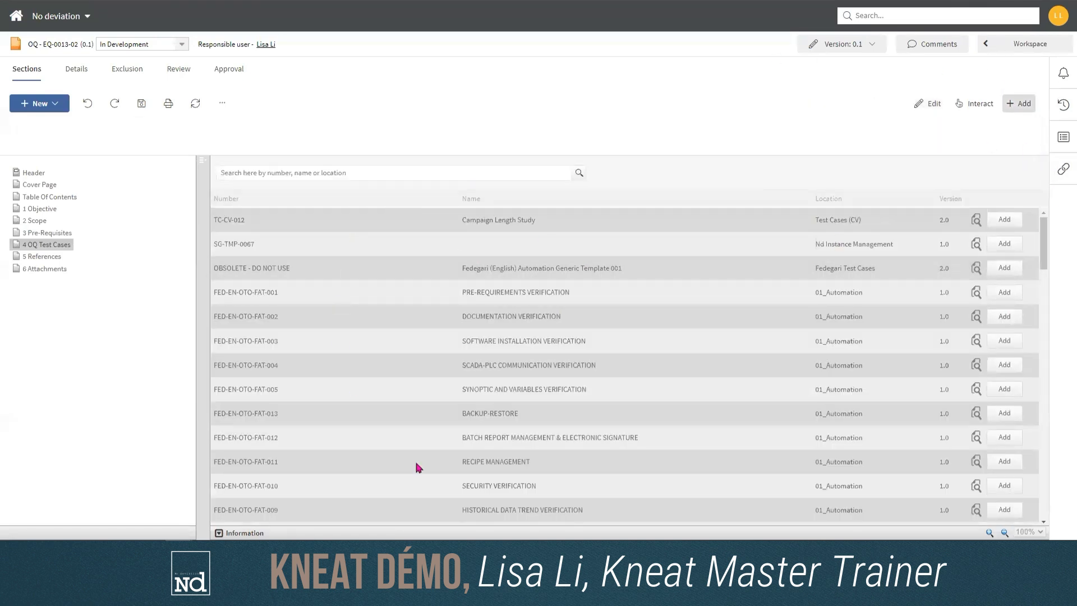
pyautogui.scroll(-6, 718, 373)
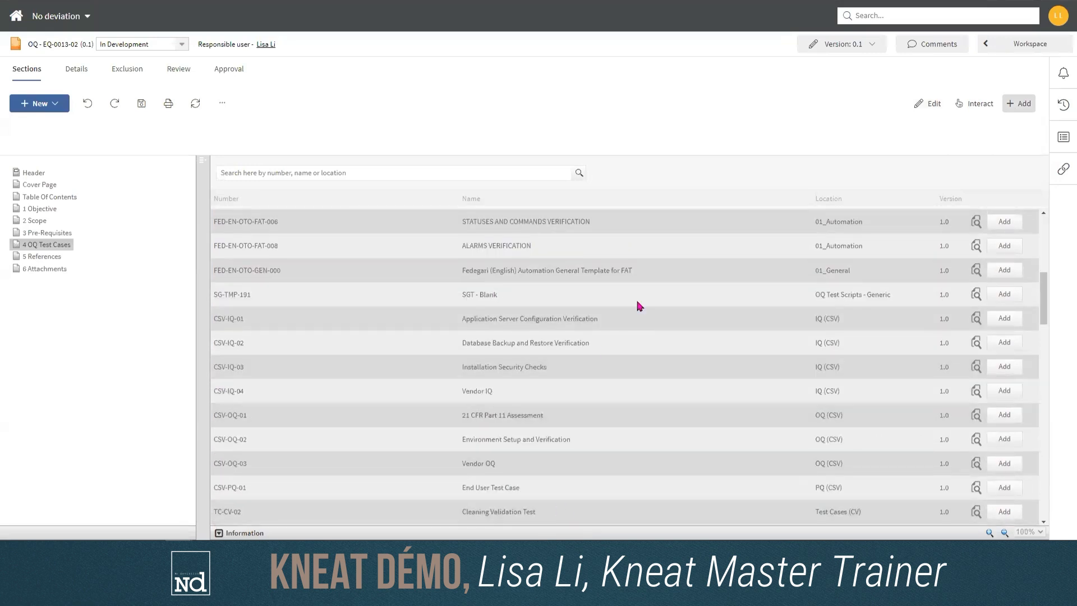
pyautogui.scroll(-2, 729, 327)
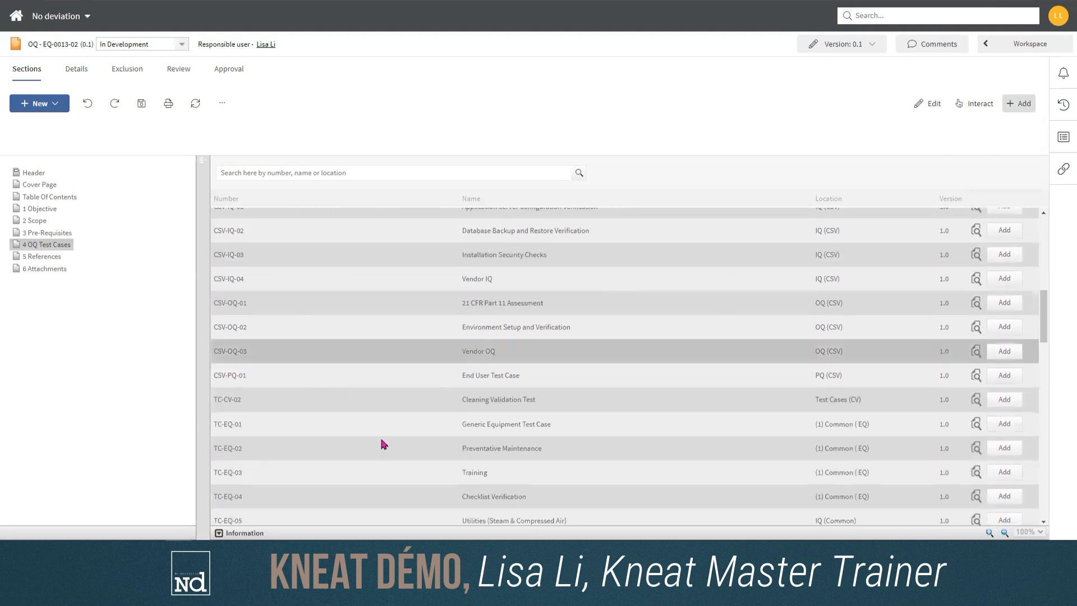
pyautogui.scroll(-3, 570, 303)
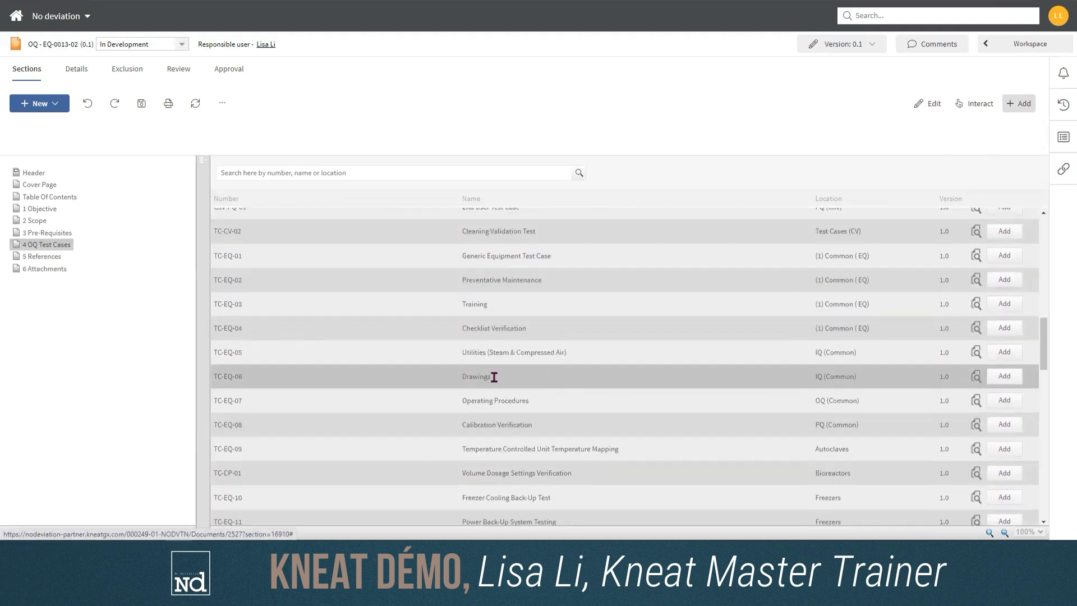
# Preview the Drawings test case TC-EQ-06, read through its tables and close the preview
pyautogui.click(976, 381)
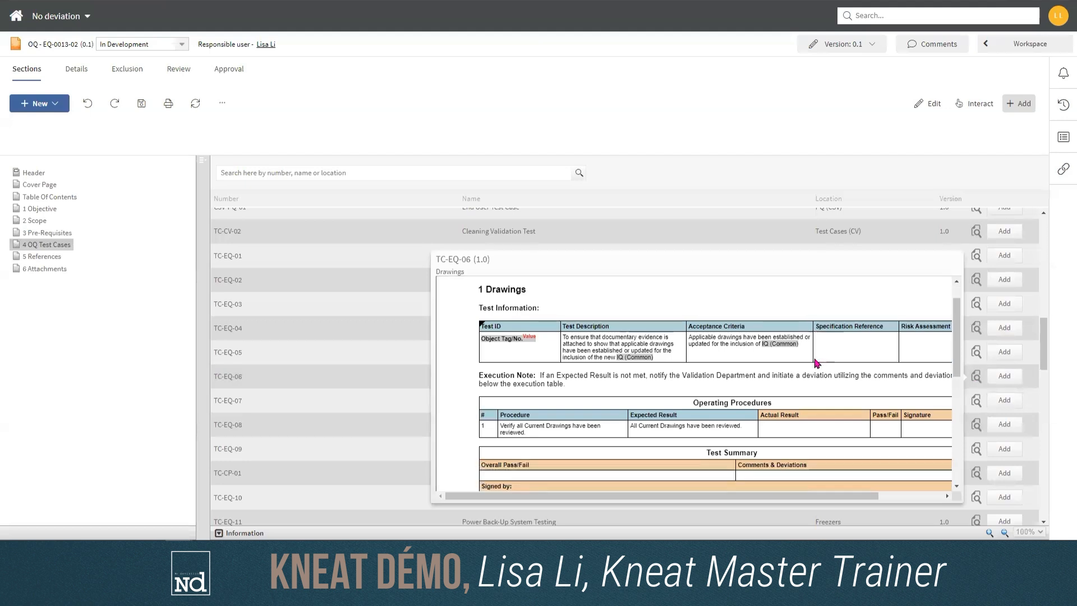
pyautogui.scroll(-3, 764, 446)
pyautogui.scroll(1, 914, 337)
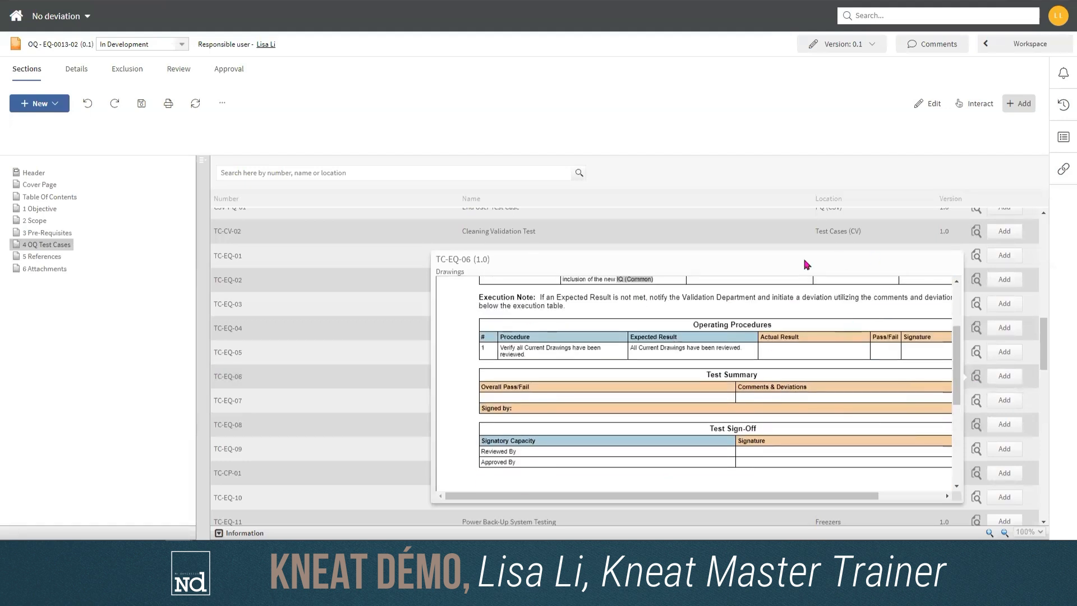
pyautogui.click(277, 327)
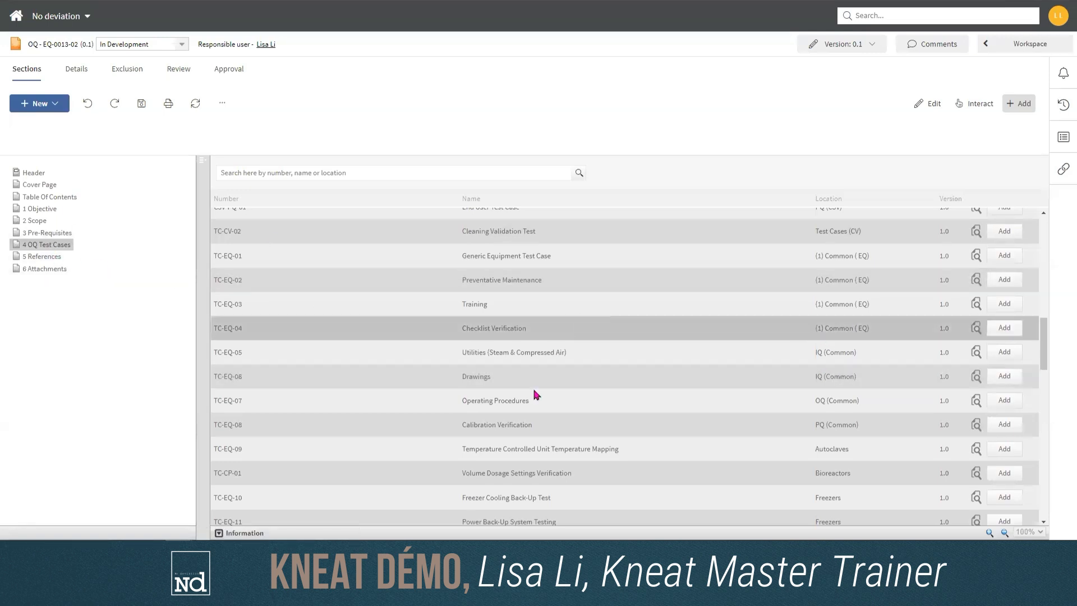
# Add the Operating Procedures (TC-EQ-07) and Pre-Requisites (TC-EQ-14) test cases to the protocol after the OQ Test Cases section
pyautogui.scroll(-1, 534, 390)
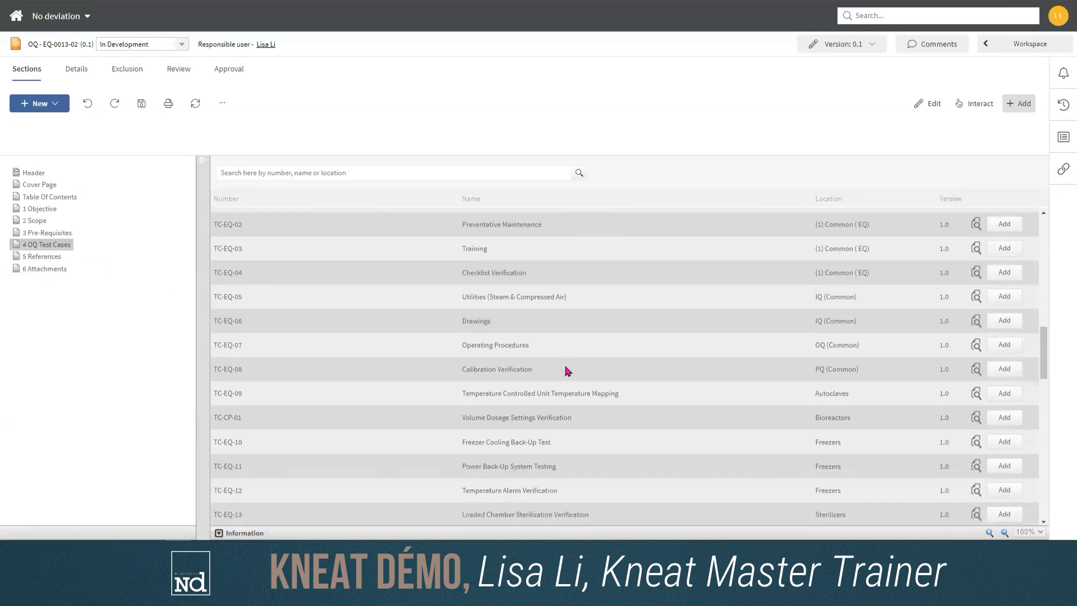
pyautogui.click(1005, 344)
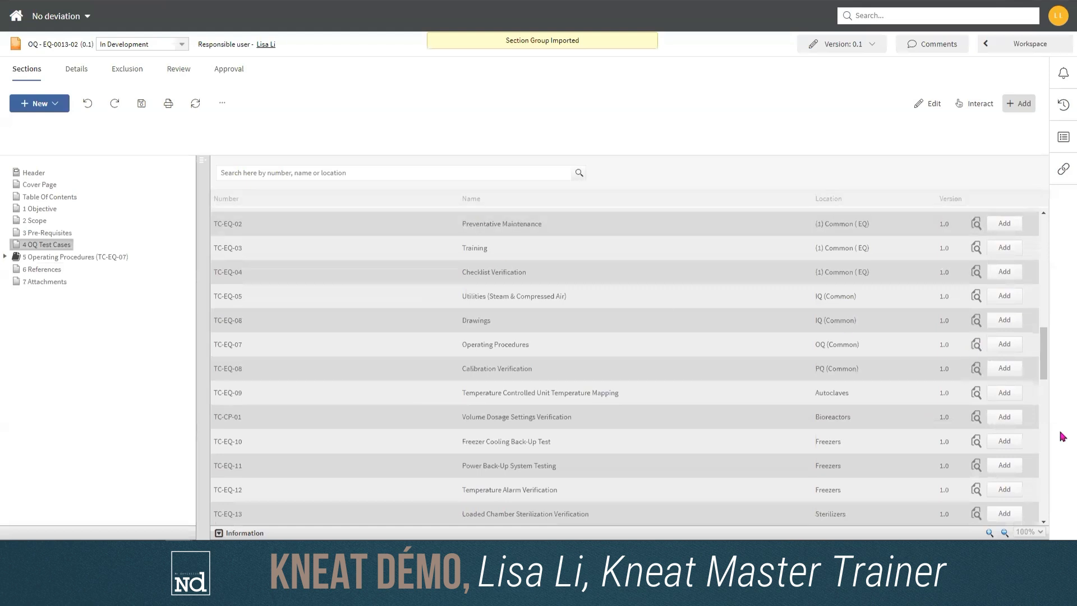
pyautogui.scroll(-2, 867, 404)
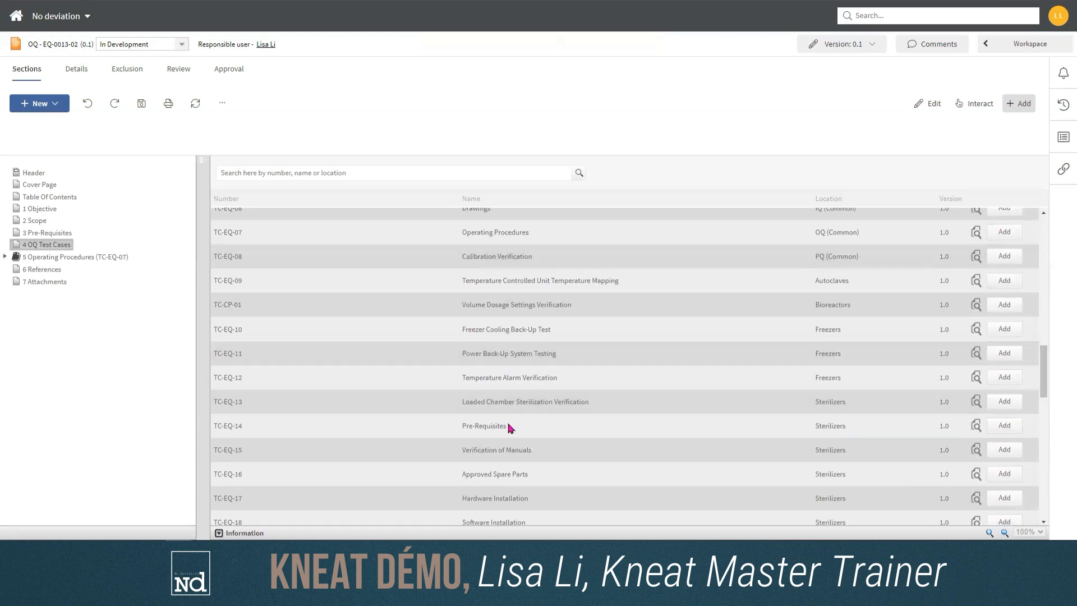
pyautogui.click(1012, 431)
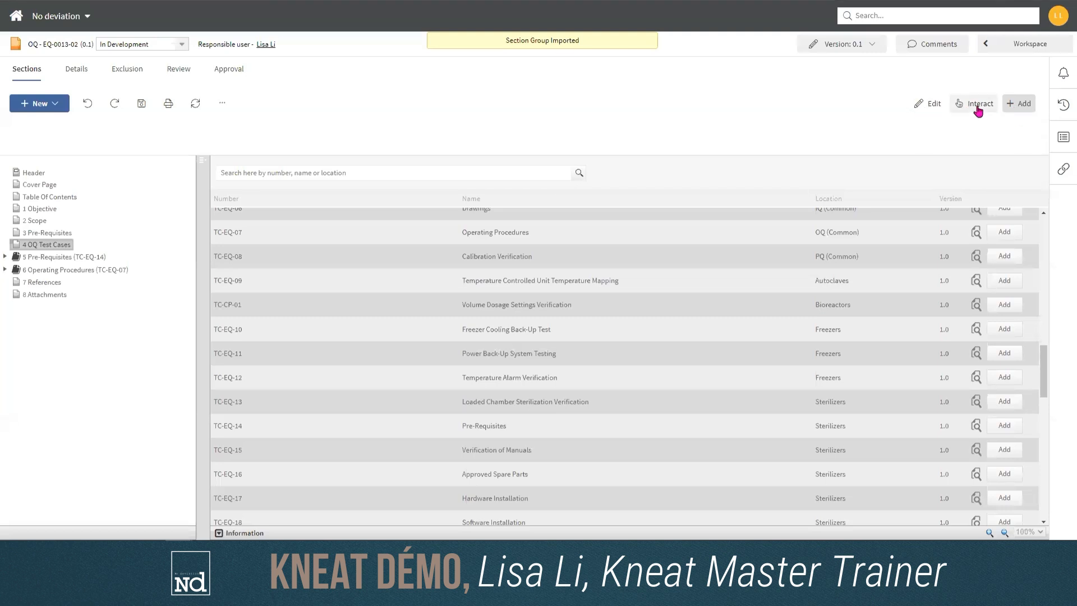
# Open section 6.1 Operating Procedures of the added TC-EQ-07 test case for editing and read through its tables
pyautogui.click(923, 104)
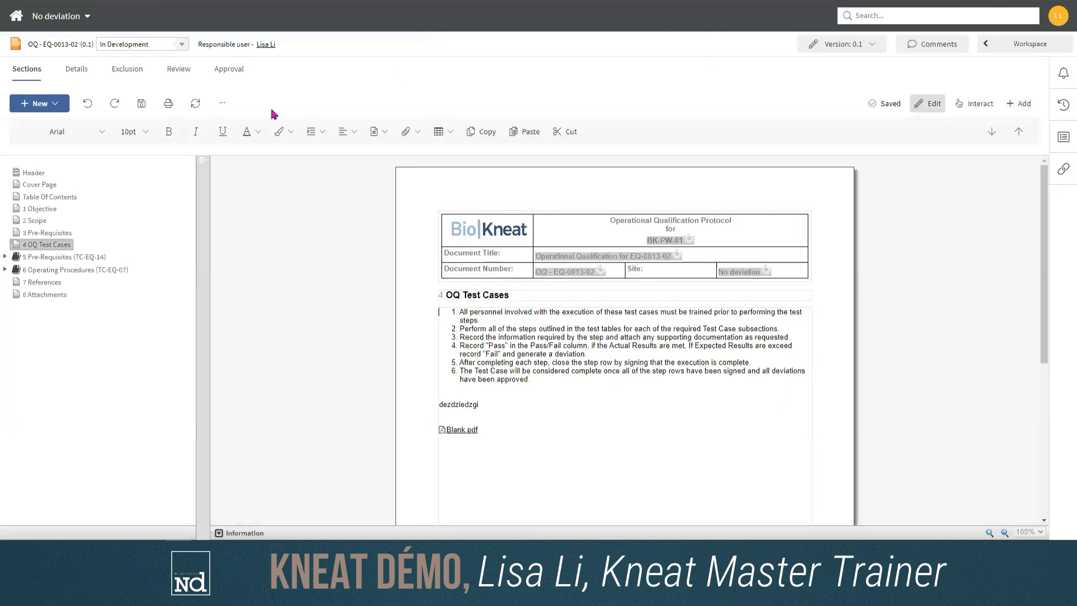
pyautogui.click(40, 272)
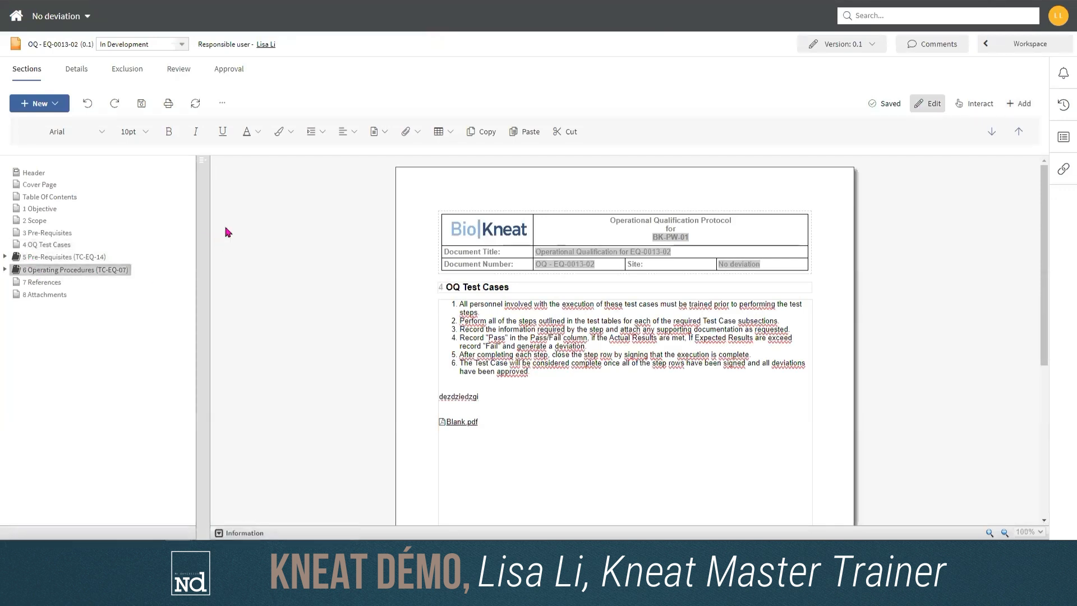
pyautogui.click(5, 270)
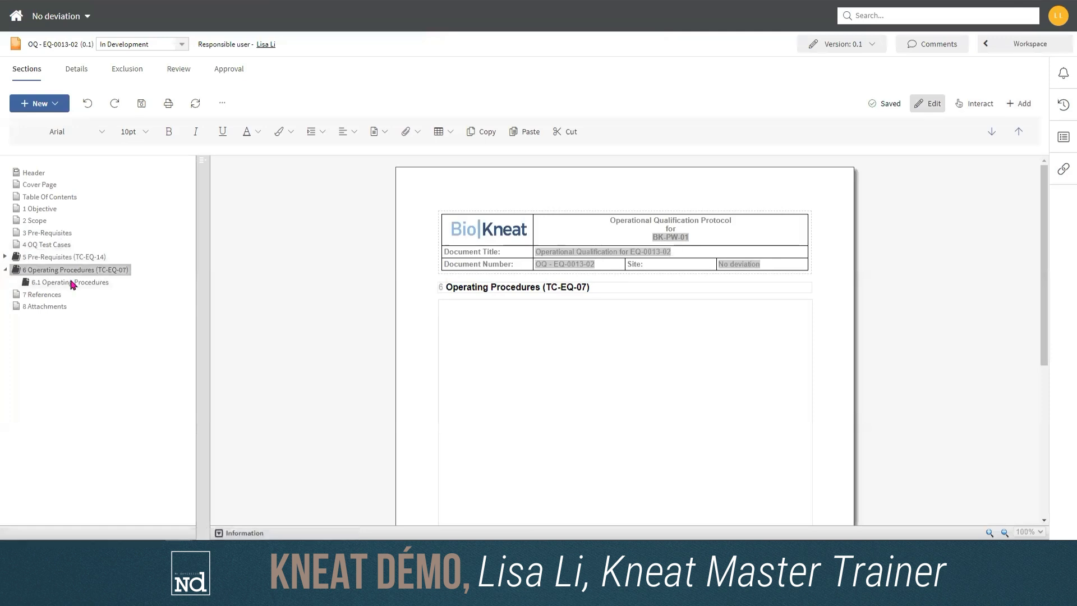
pyautogui.click(73, 283)
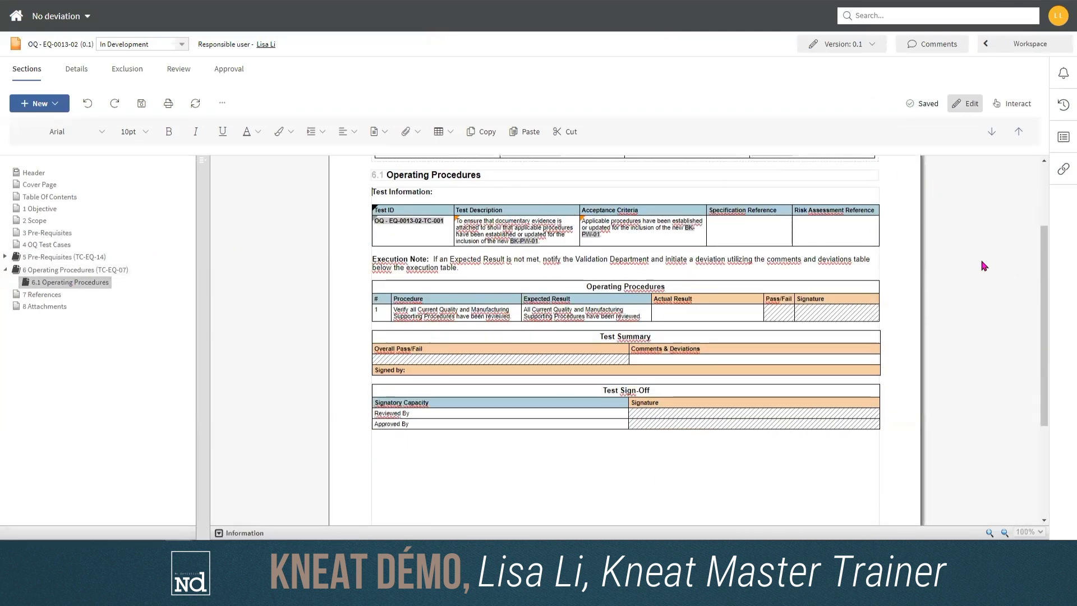
pyautogui.scroll(1, 978, 259)
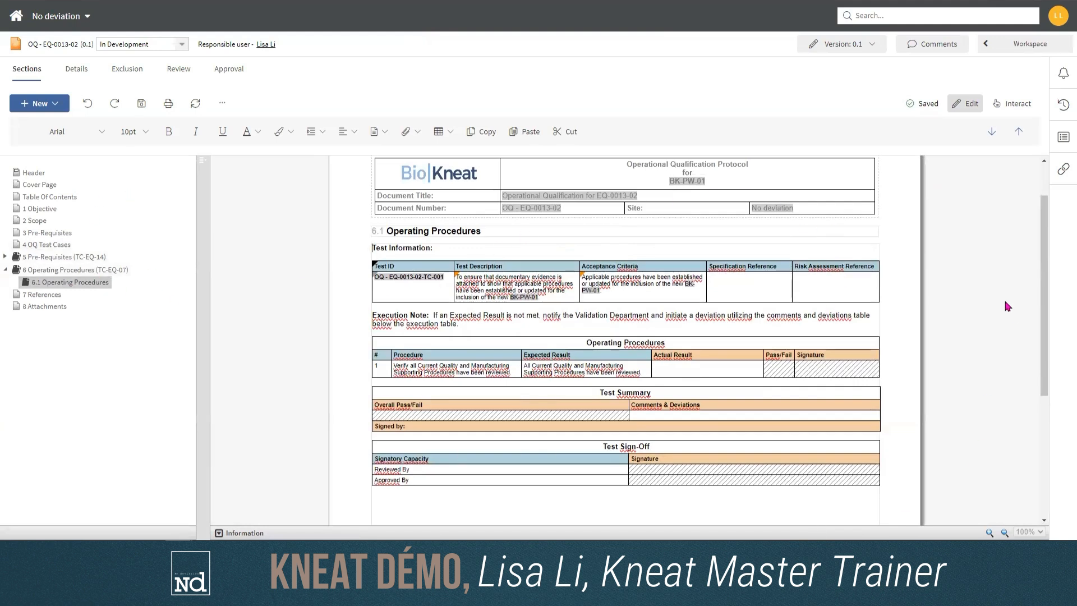
pyautogui.scroll(-1, 1009, 310)
pyautogui.scroll(1, 969, 329)
pyautogui.scroll(-3, 903, 261)
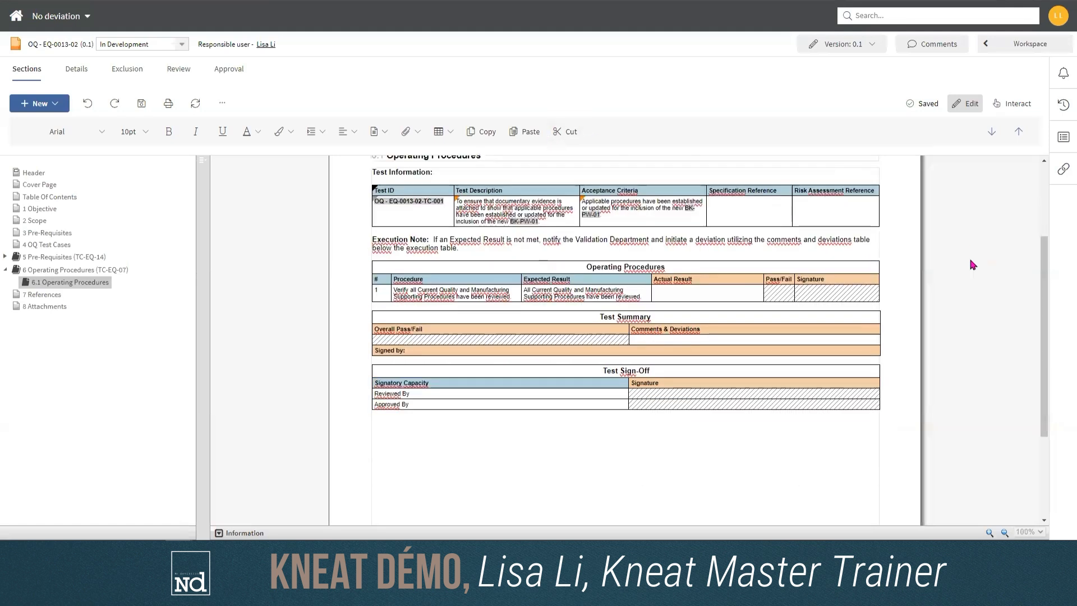
pyautogui.scroll(2, 890, 246)
# Review the column types available for the Actual Result column and close the list without changing the type
pyautogui.click(710, 300)
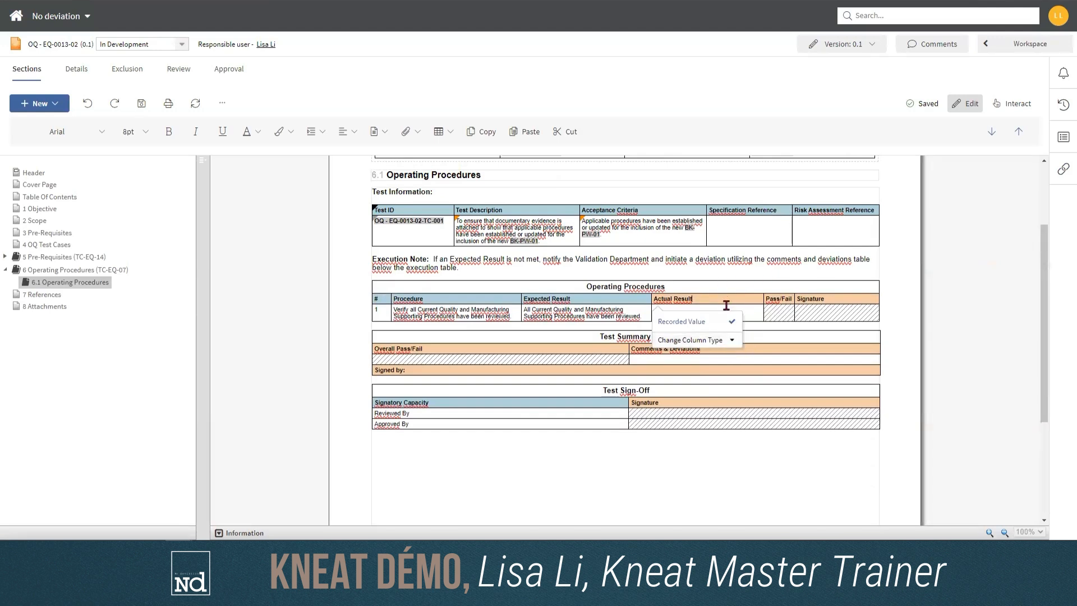
pyautogui.click(714, 341)
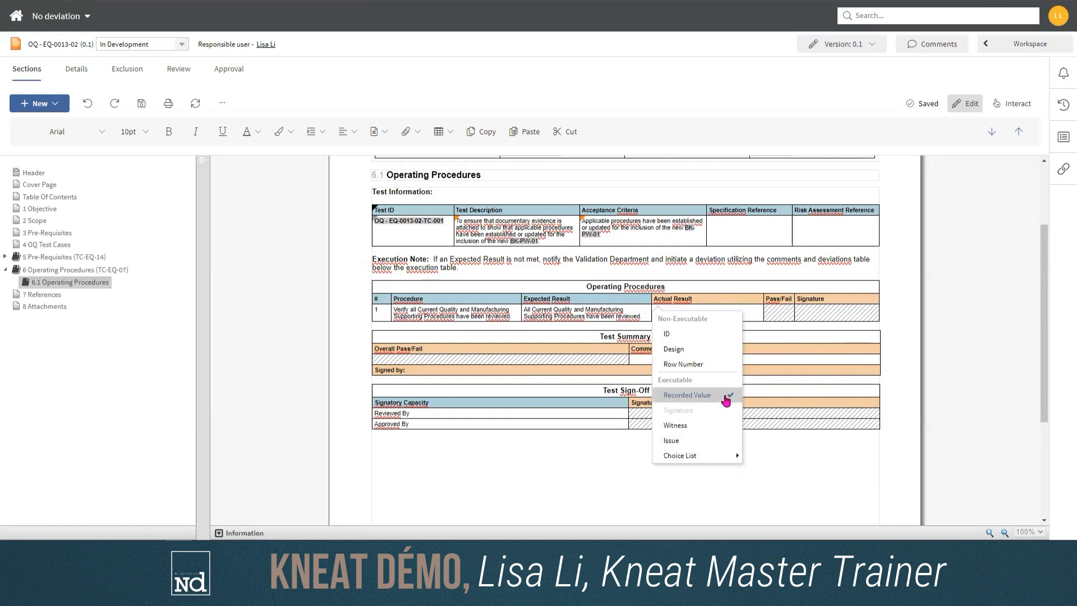
pyautogui.click(752, 313)
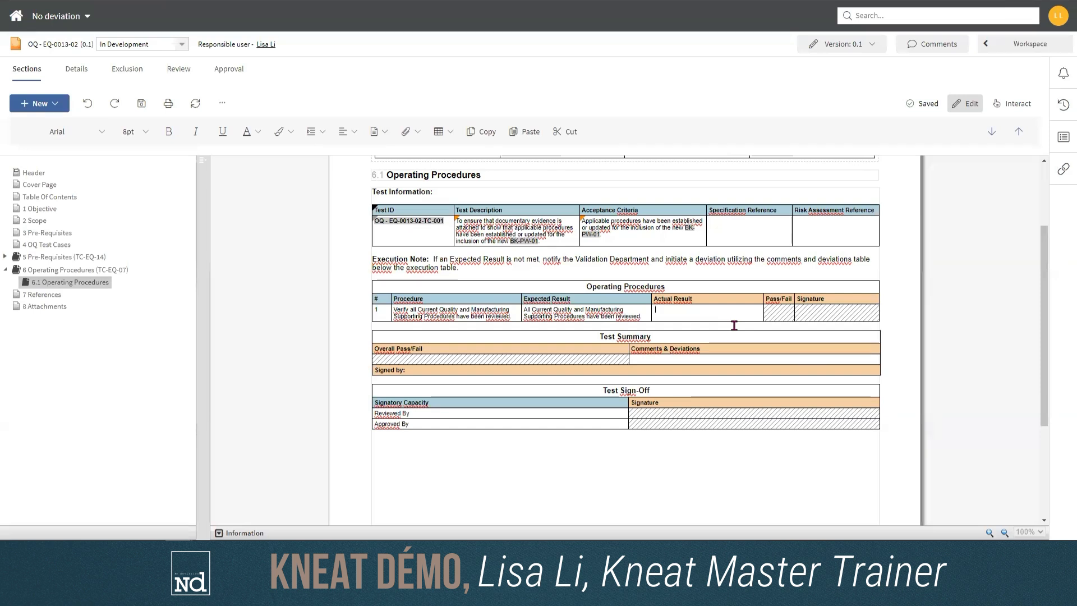
# Add N/A as a choice in the Pass/Fail column's choice list in the Operating Procedures table
pyautogui.click(786, 300)
pyautogui.click(808, 342)
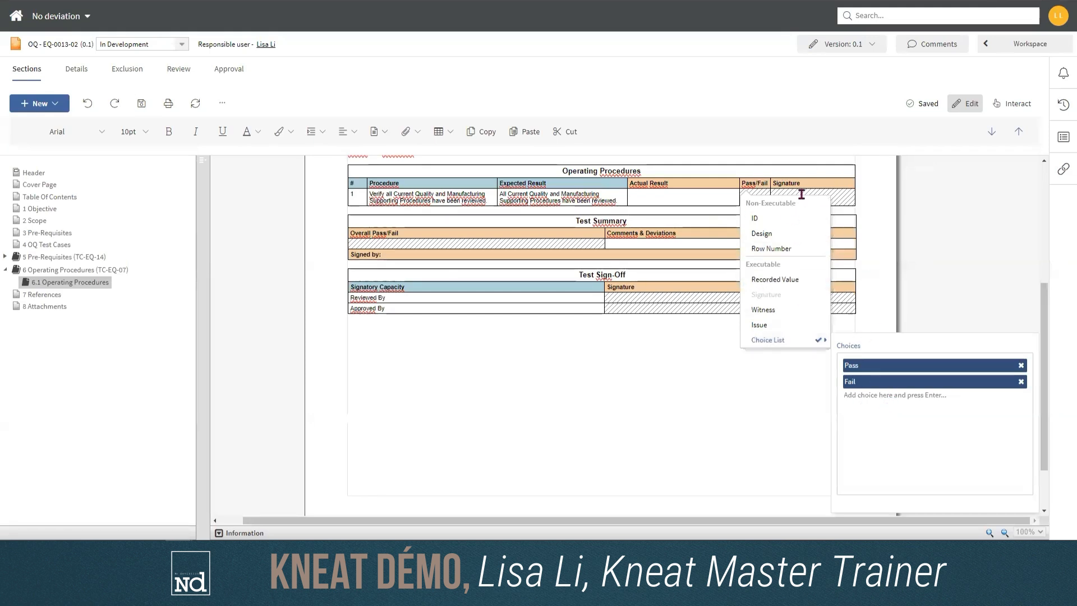
pyautogui.click(853, 398)
pyautogui.write('N/')
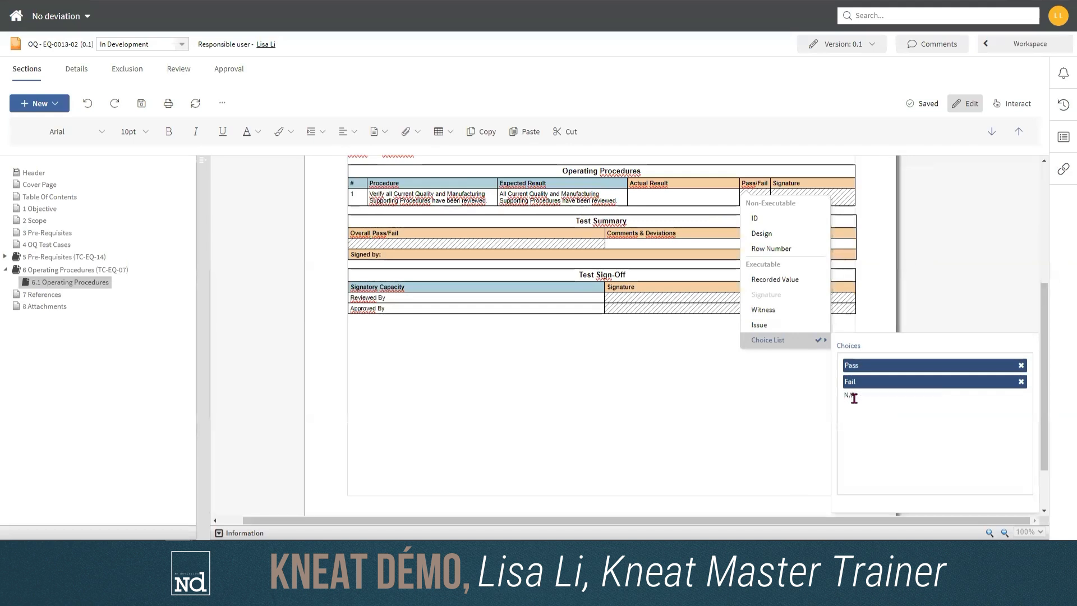
pyautogui.write('A')
pyautogui.press('Return')
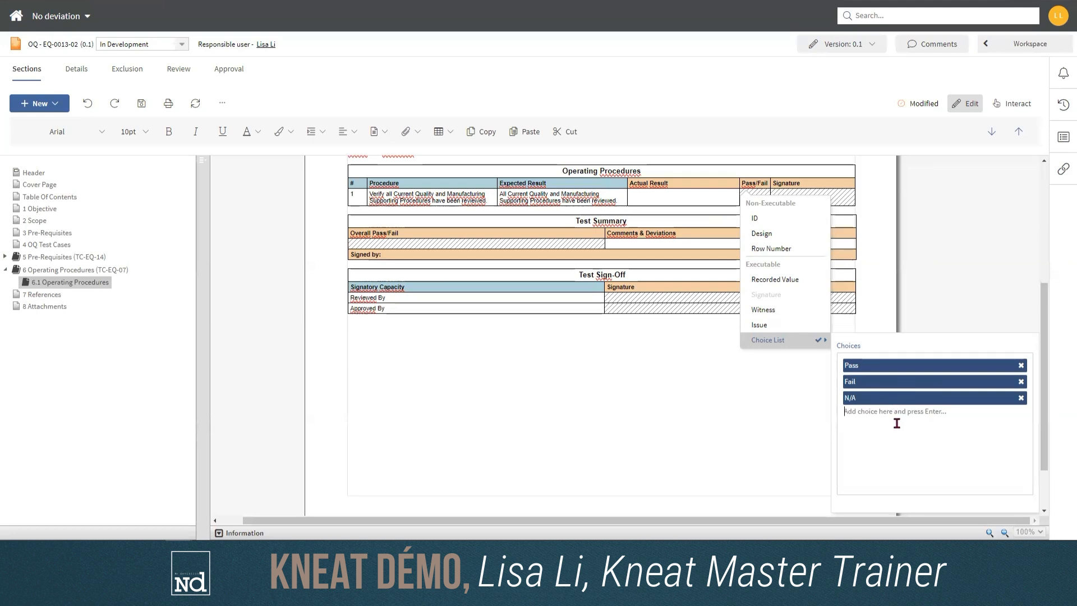
# Review the column types available for the Operating Procedures table's Signature column and close the list without changing the type
pyautogui.click(819, 183)
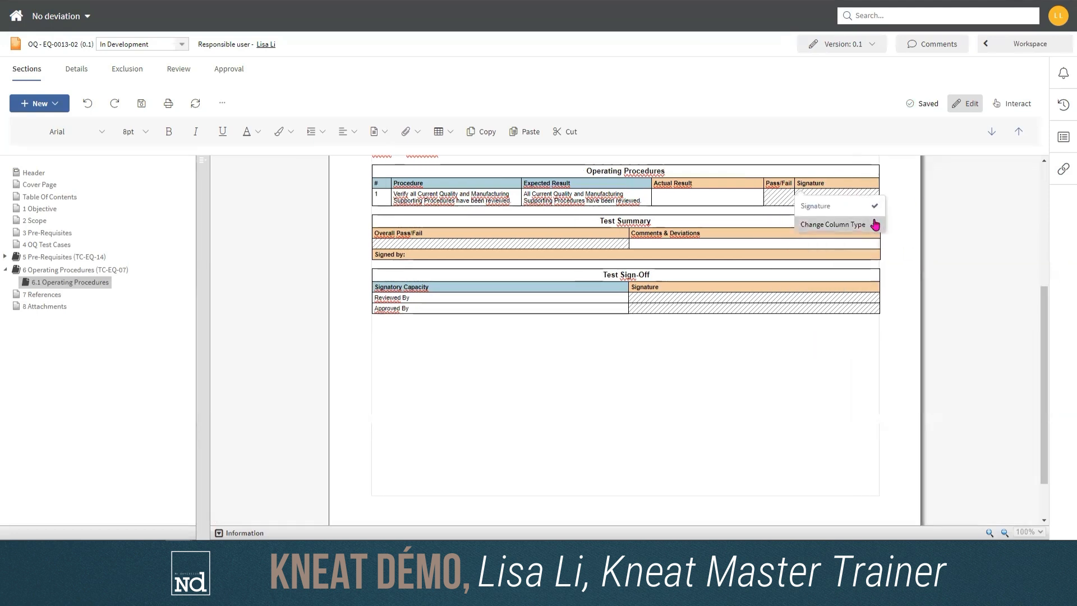
pyautogui.click(878, 223)
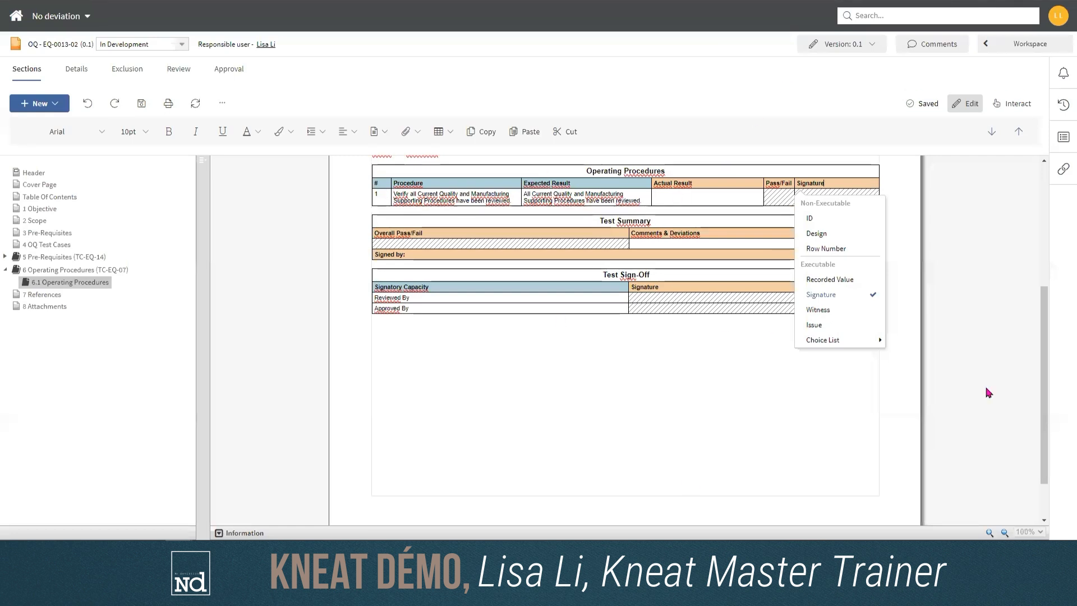
pyautogui.scroll(3, 985, 359)
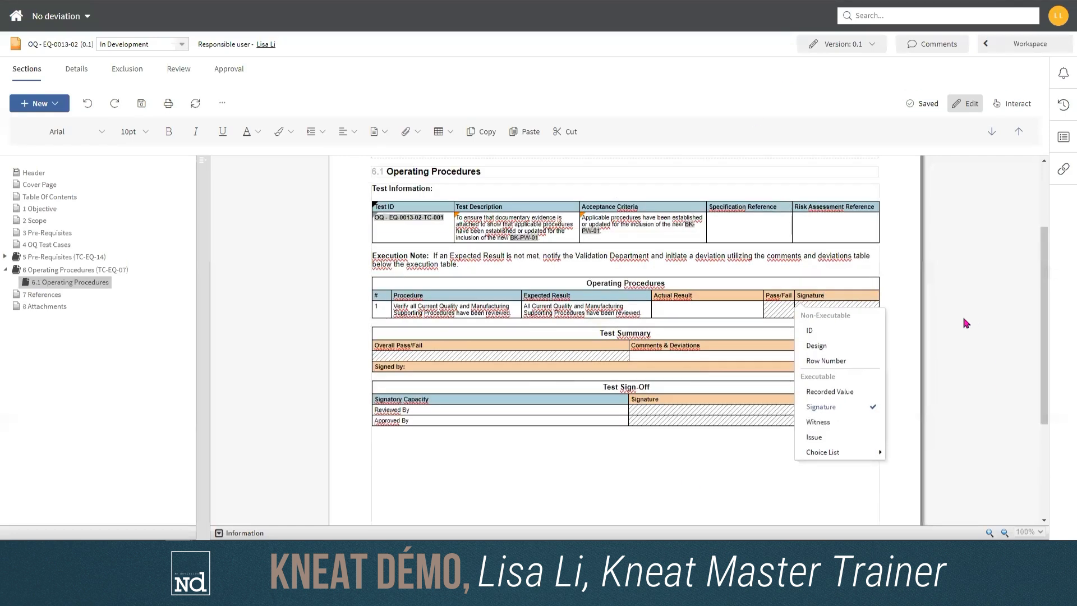
pyautogui.click(961, 314)
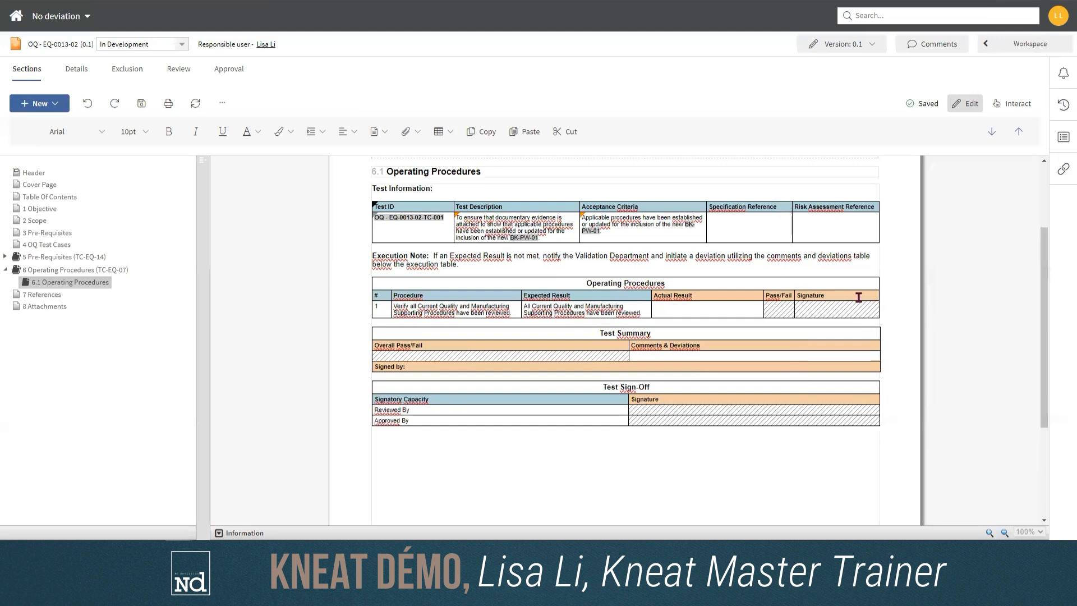
# Insert a new column after the Signature column in the Operating Procedures table
pyautogui.click(857, 296)
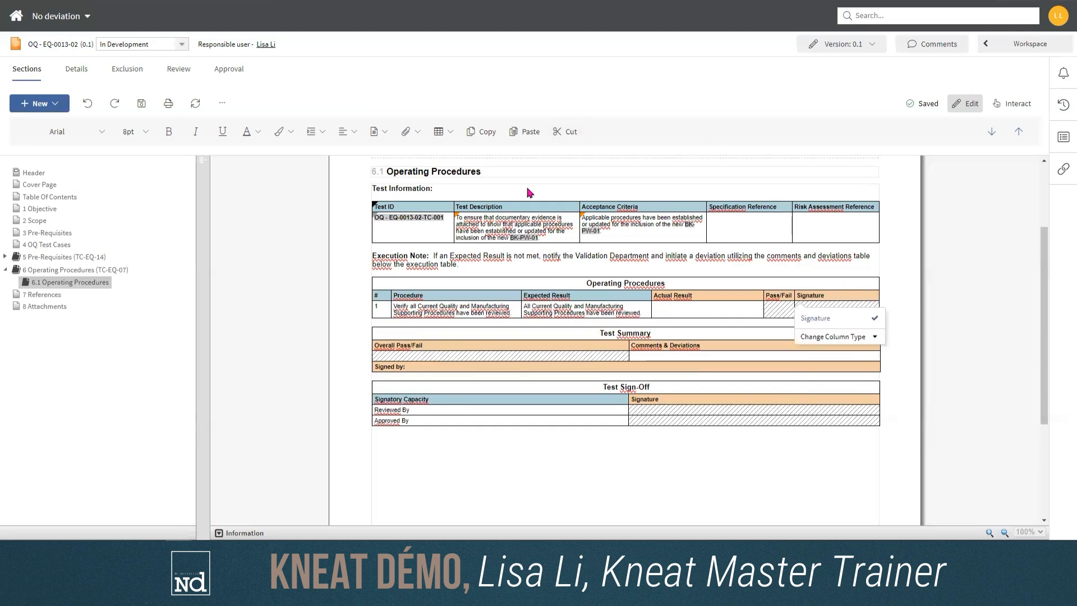
pyautogui.click(451, 134)
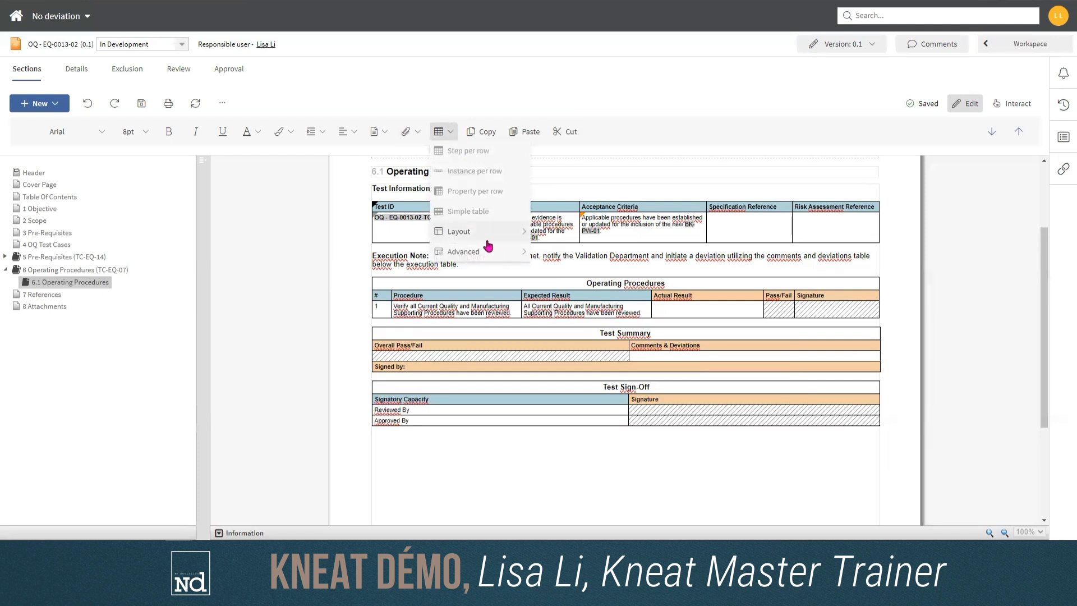
pyautogui.moveTo(488, 255)
pyautogui.moveTo(493, 232)
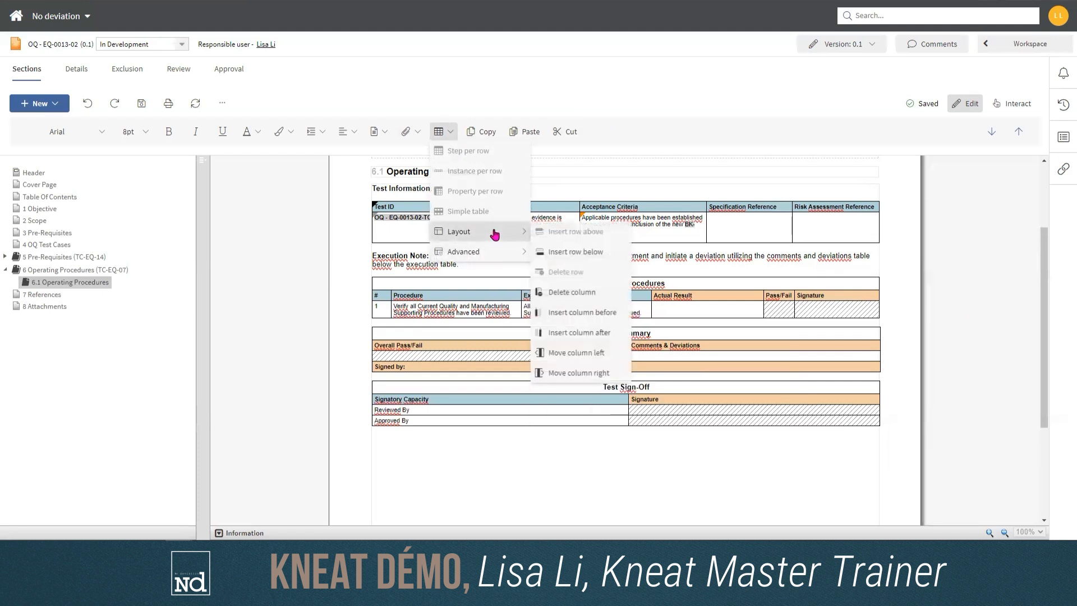
pyautogui.click(575, 334)
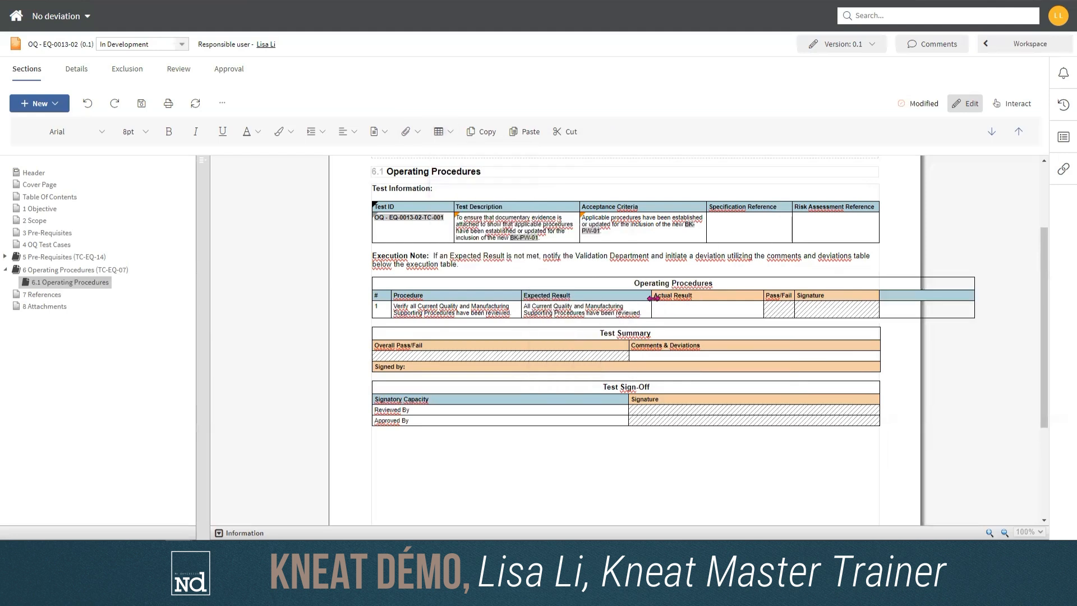
# Narrow the Operating Procedures table's columns to fit the page width and title the new last column Witness
pyautogui.moveTo(521, 296); pyautogui.dragTo(515, 296)
pyautogui.moveTo(652, 295); pyautogui.dragTo(629, 294)
pyautogui.moveTo(763, 293); pyautogui.dragTo(718, 295)
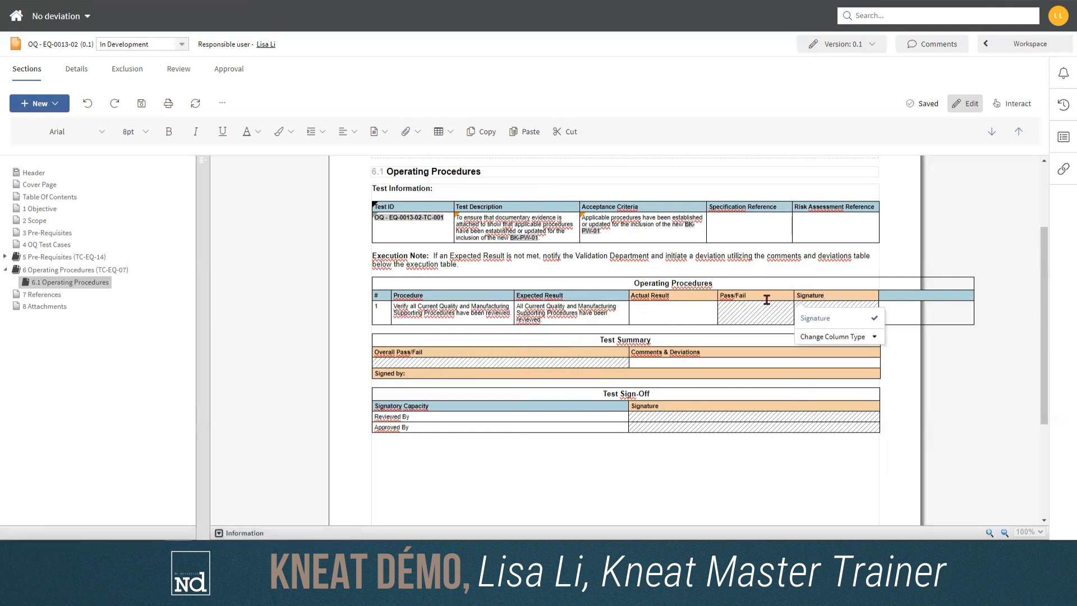
pyautogui.moveTo(795, 293); pyautogui.dragTo(755, 295)
pyautogui.moveTo(878, 295); pyautogui.dragTo(817, 307)
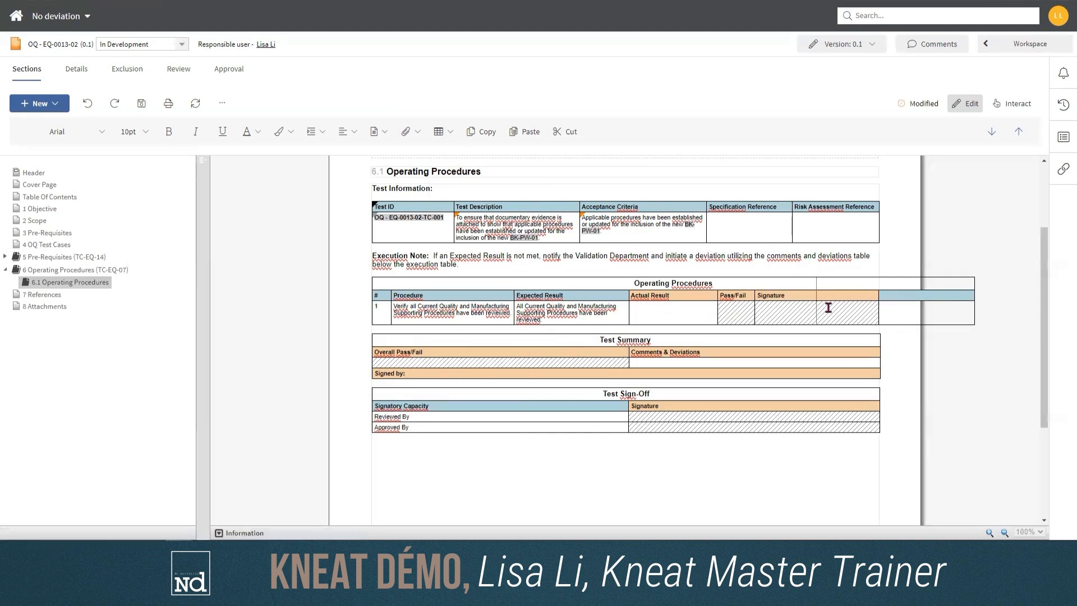
pyautogui.moveTo(959, 299); pyautogui.dragTo(871, 299)
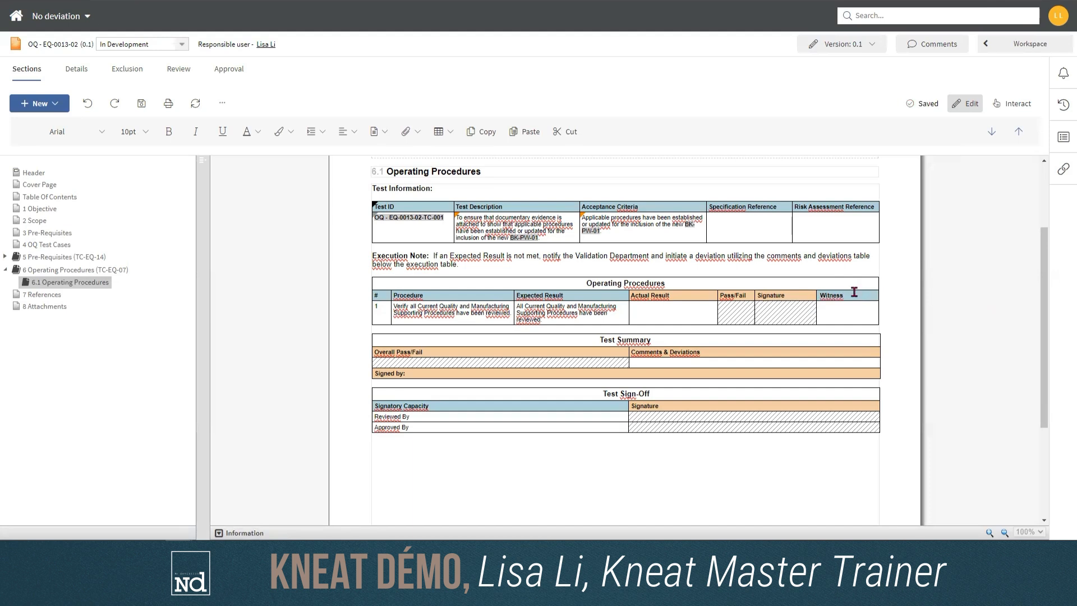
# Change the column type of the new Witness column from Design to the executable type Witness
pyautogui.click(846, 281)
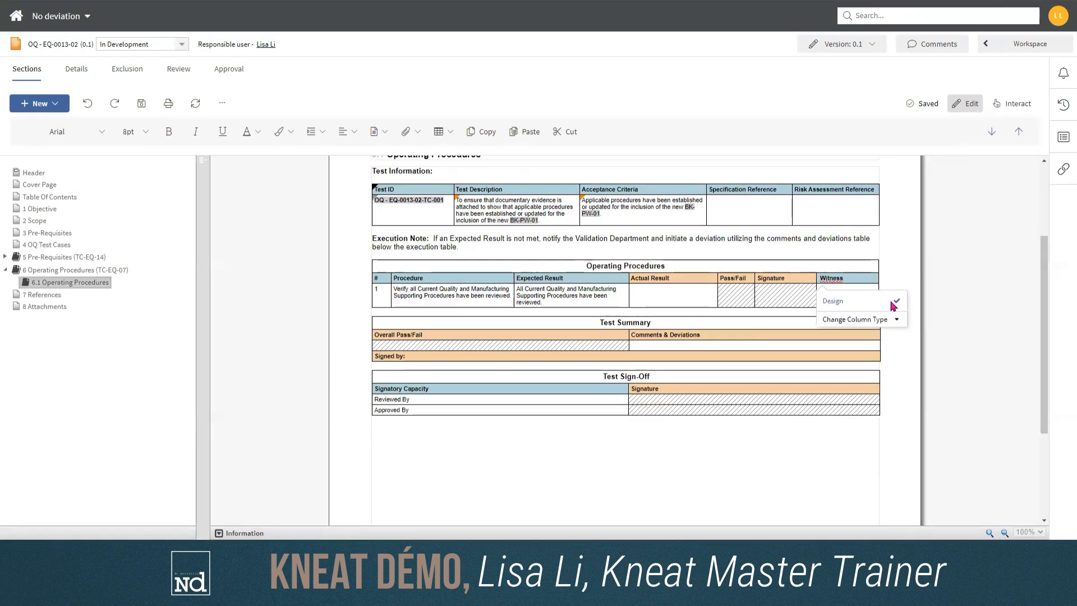
pyautogui.click(890, 323)
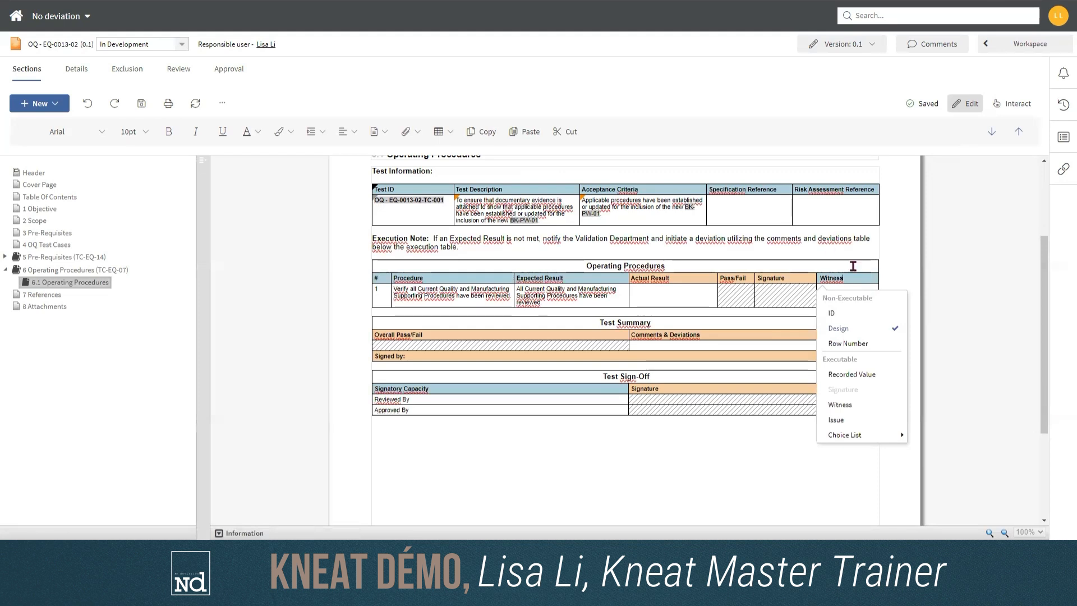
pyautogui.click(855, 409)
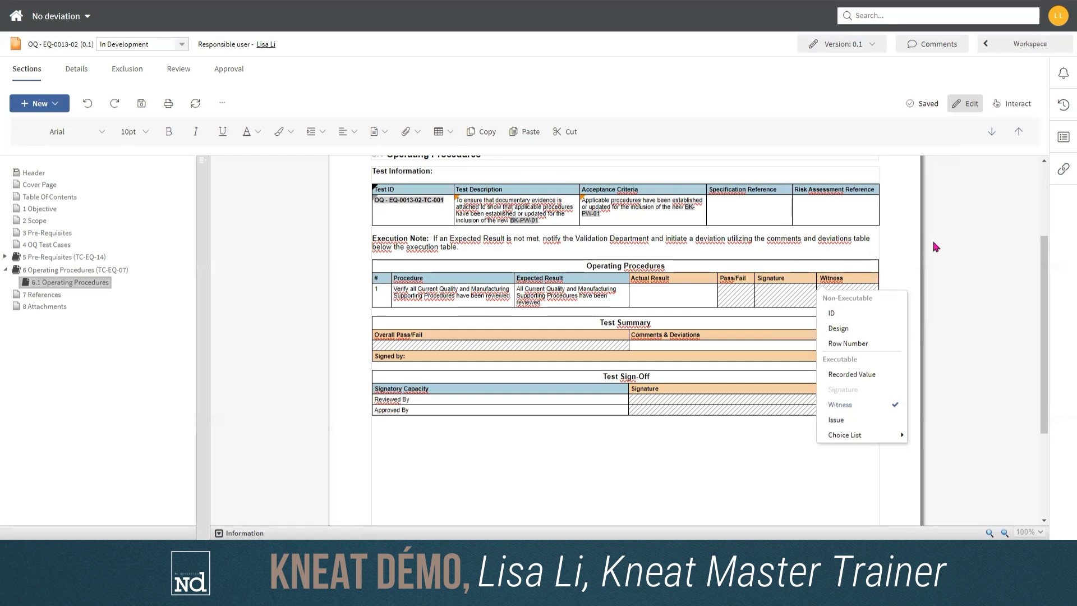
pyautogui.click(857, 242)
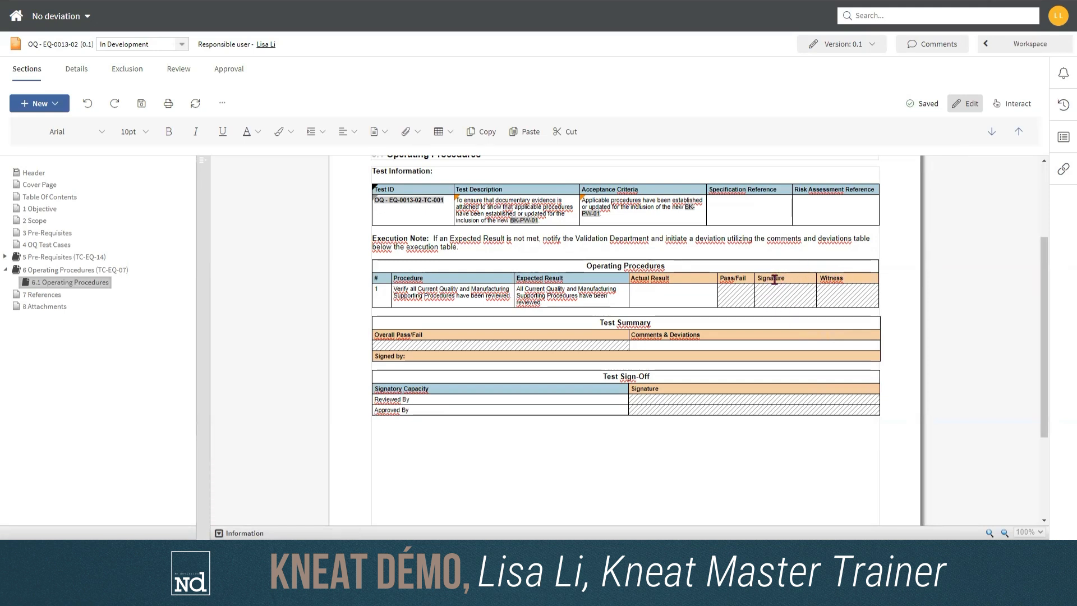
# Insert two empty rows below step 1 in the Operating Procedures table
pyautogui.click(694, 297)
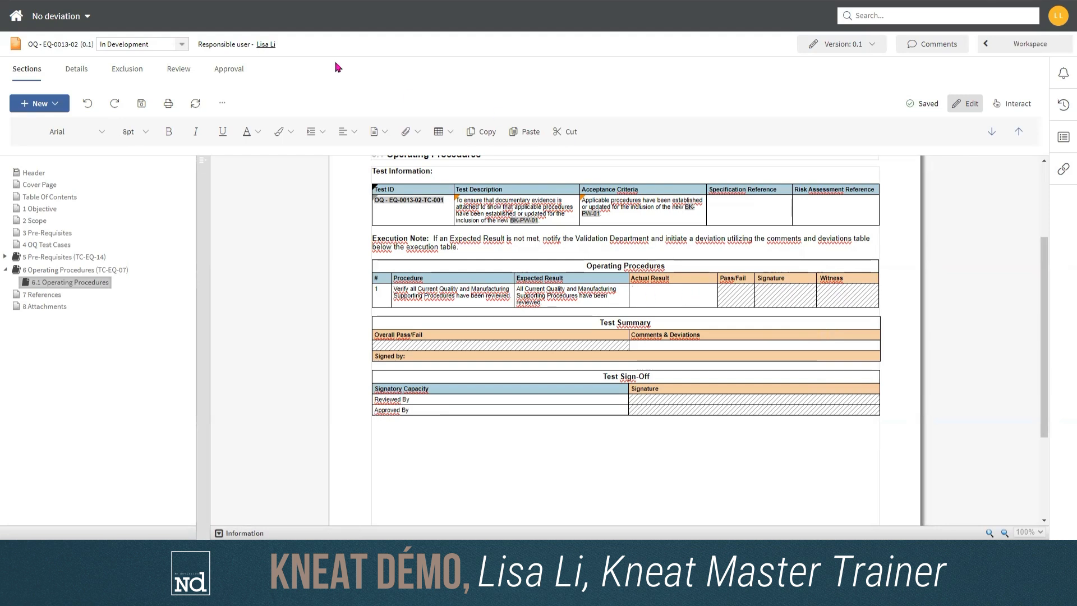
pyautogui.click(448, 131)
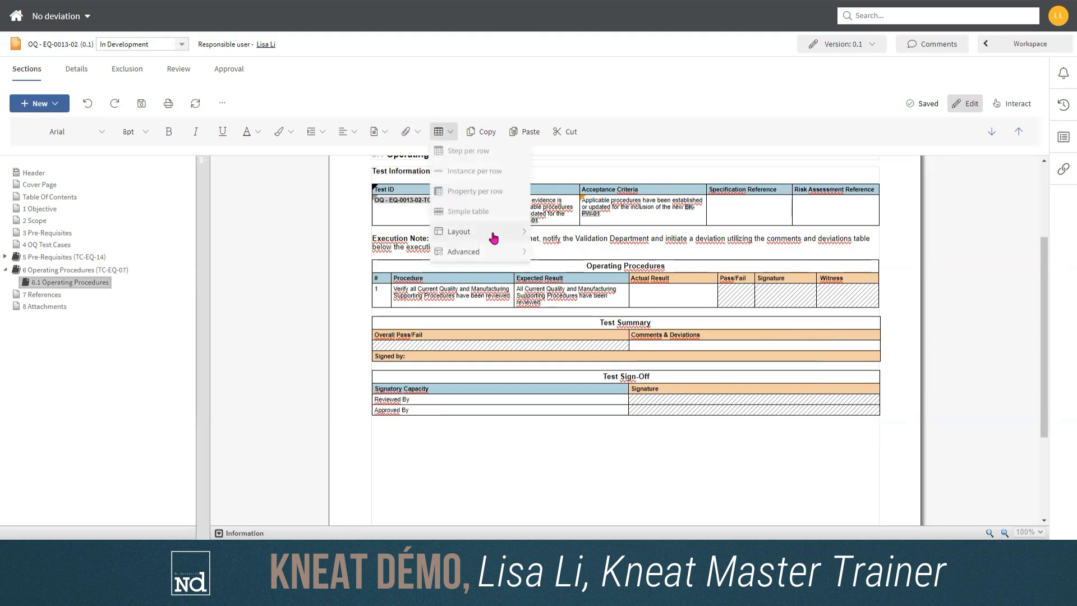
pyautogui.moveTo(500, 238)
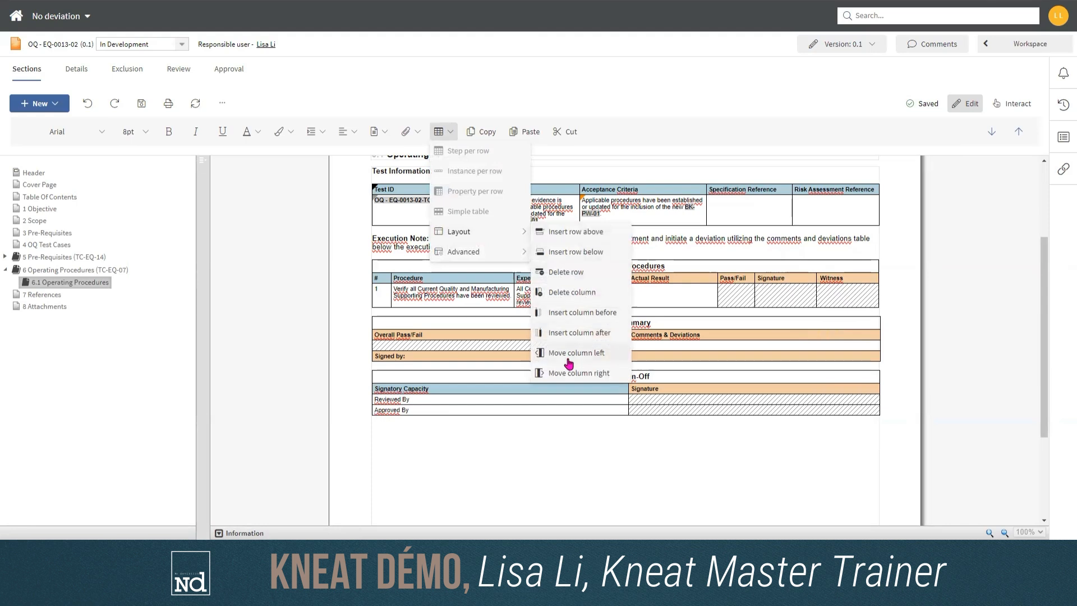
pyautogui.click(566, 252)
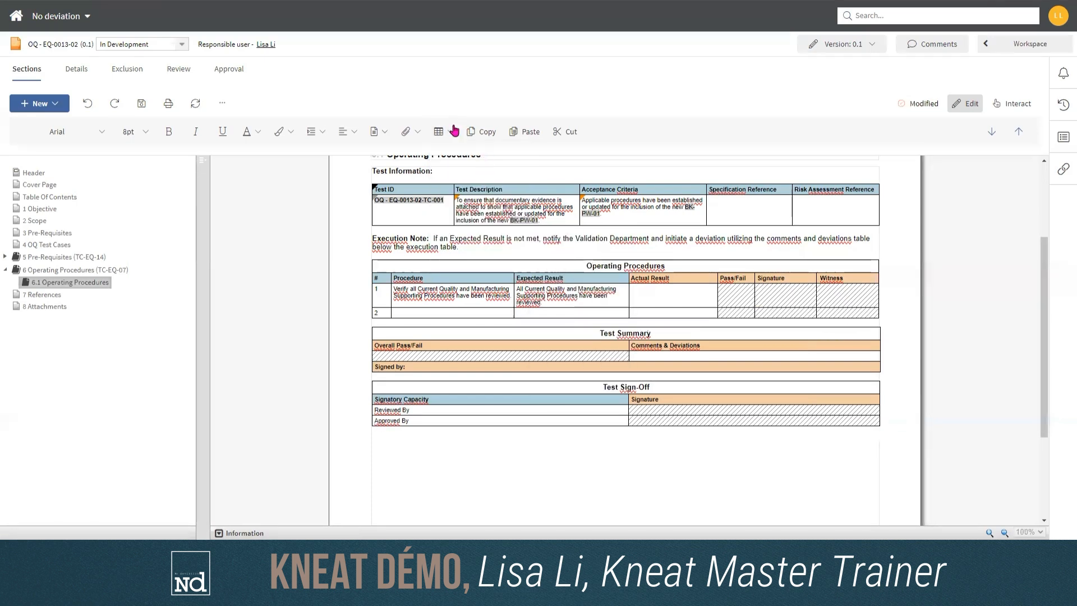
pyautogui.moveTo(501, 238)
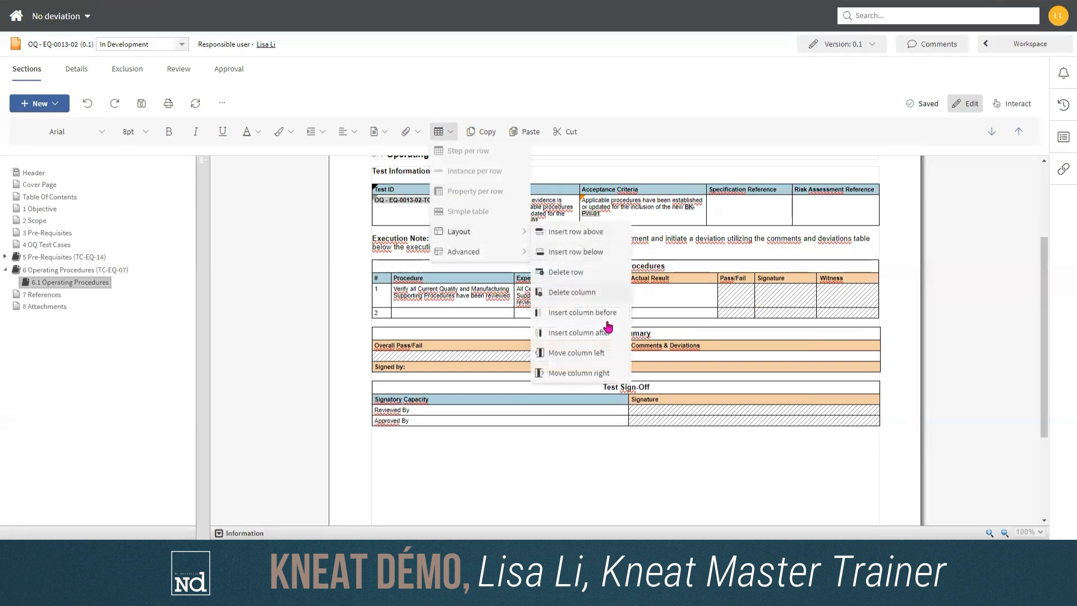
pyautogui.click(577, 251)
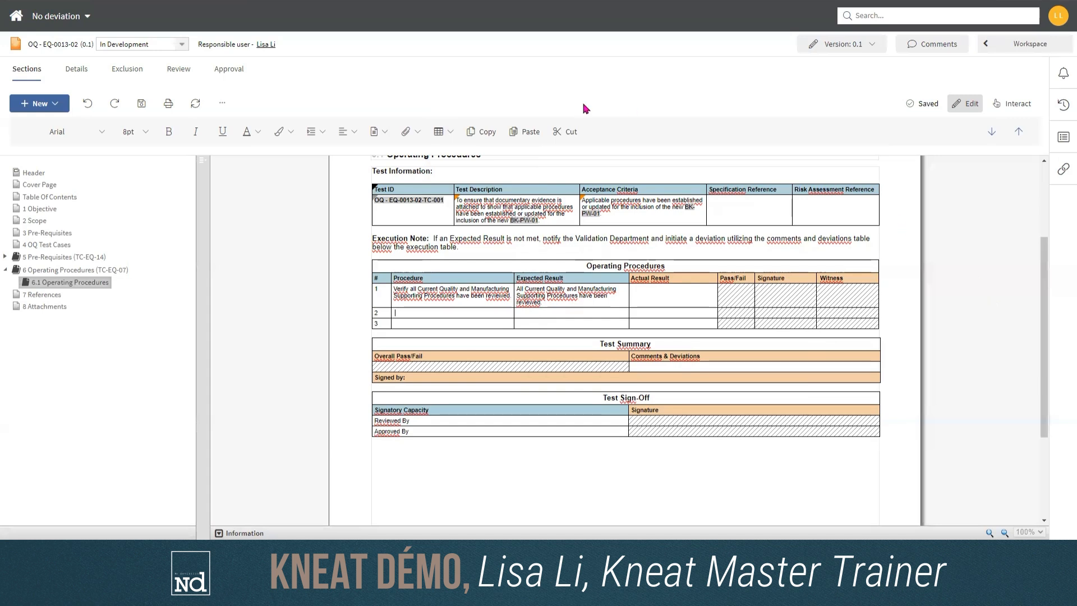
# Add a table signature to the Operating Procedures table
pyautogui.click(452, 132)
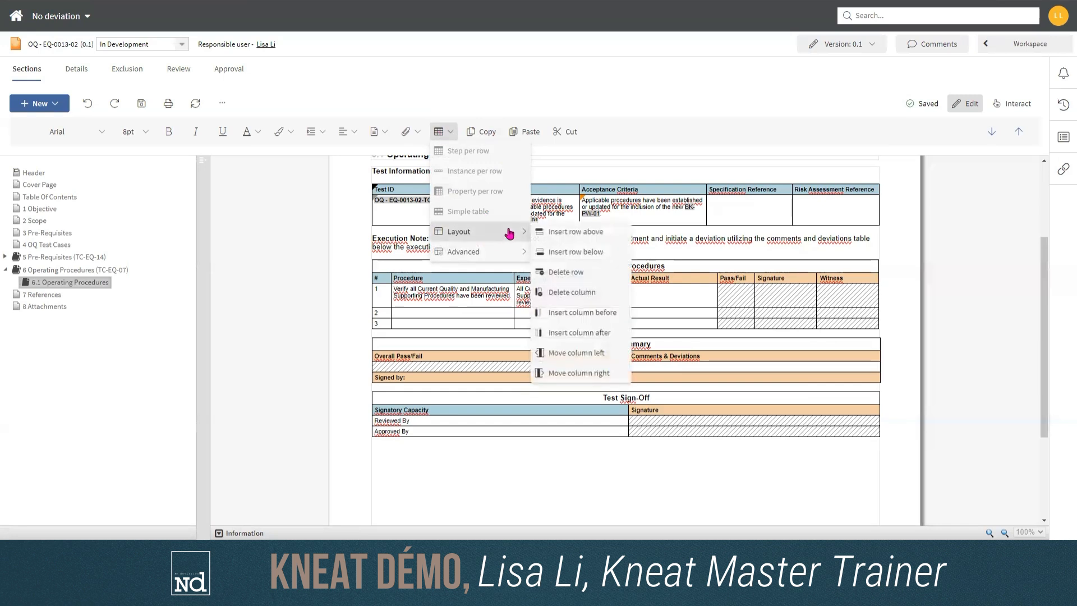
pyautogui.moveTo(511, 257)
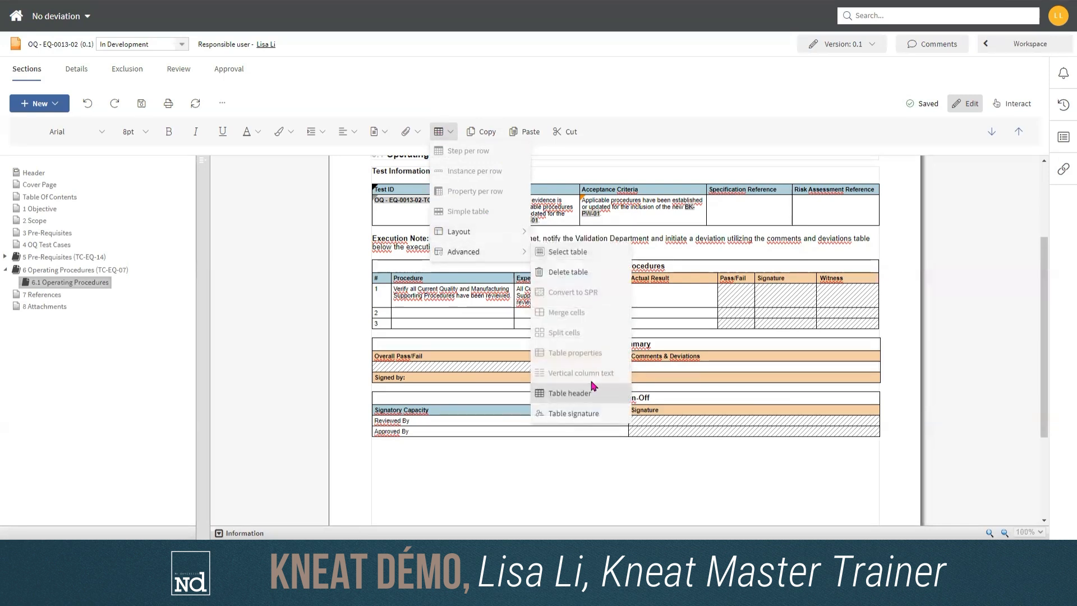
pyautogui.click(564, 417)
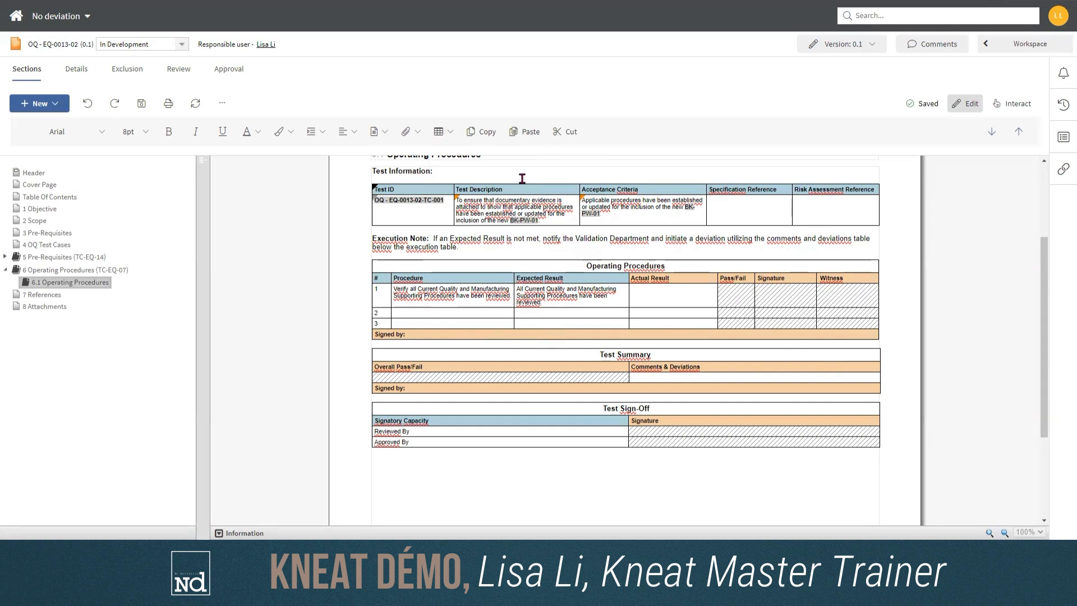
pyautogui.scroll(3, 785, 252)
pyautogui.scroll(-3, 875, 342)
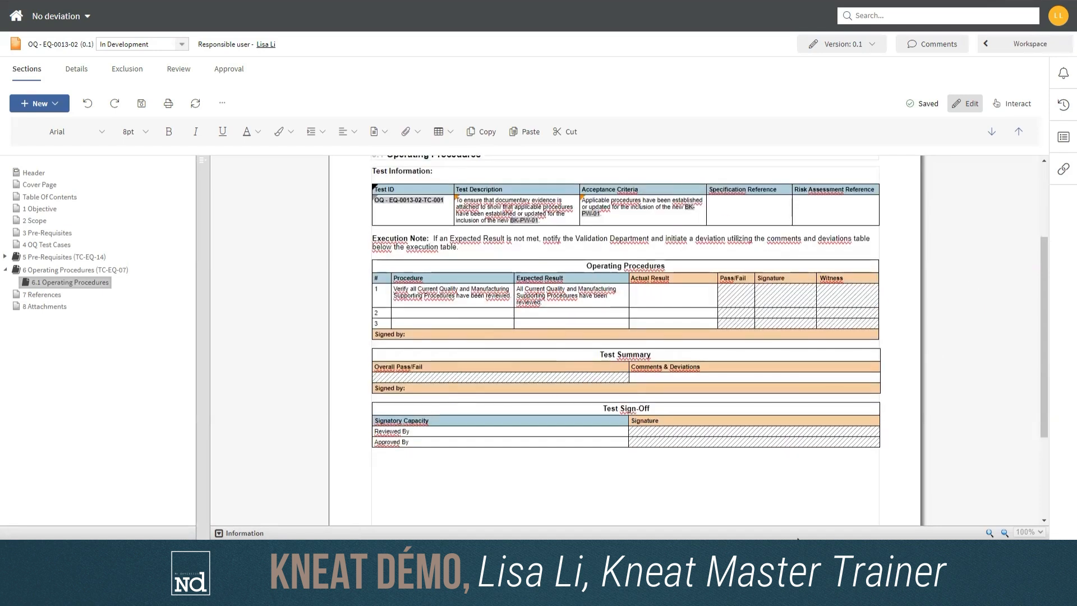
pyautogui.scroll(3, 983, 330)
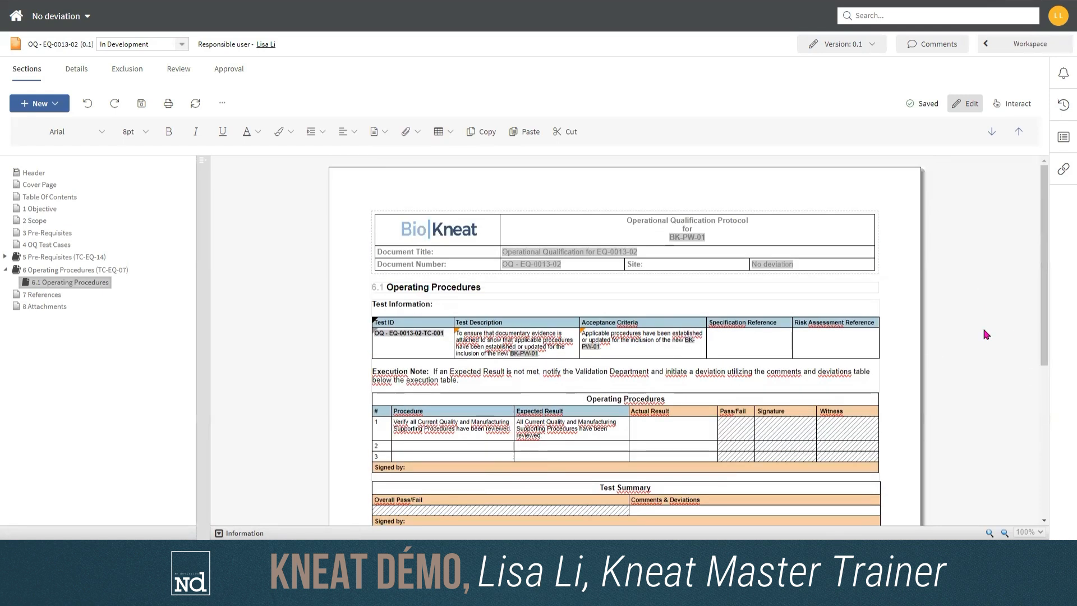
pyautogui.scroll(-3, 978, 317)
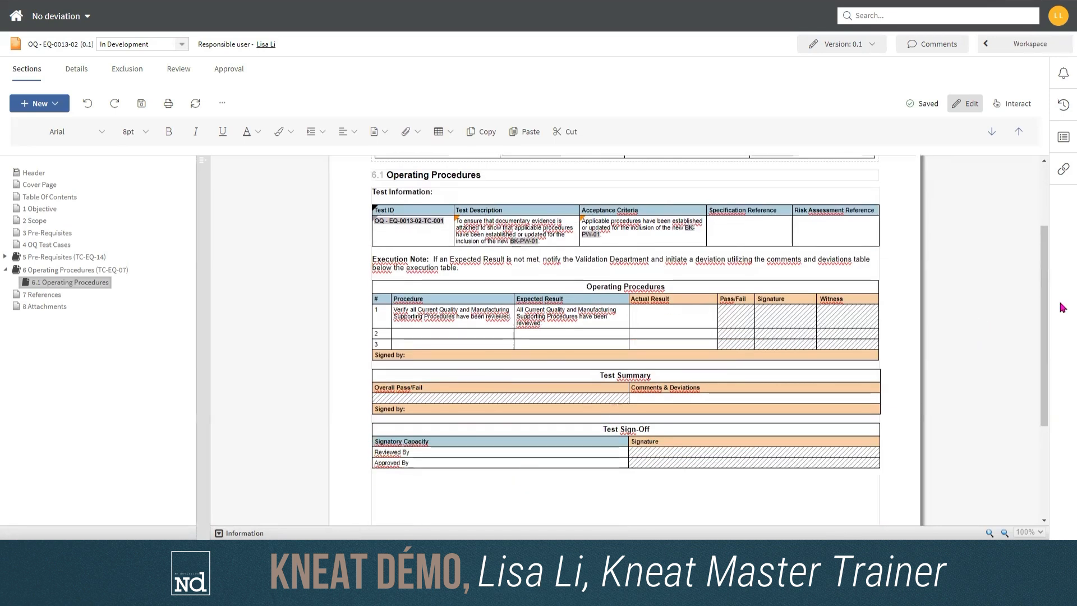
pyautogui.scroll(2, 988, 302)
pyautogui.scroll(-3, 986, 288)
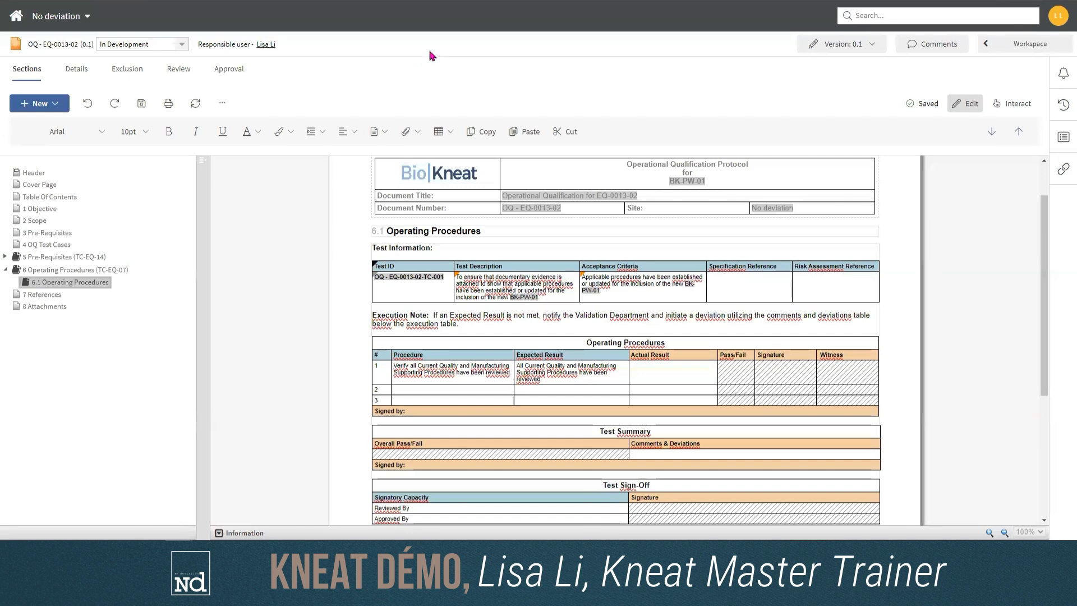
# Assign a reviewer to the OQ protocol and start the review of draft 0.1
pyautogui.click(174, 78)
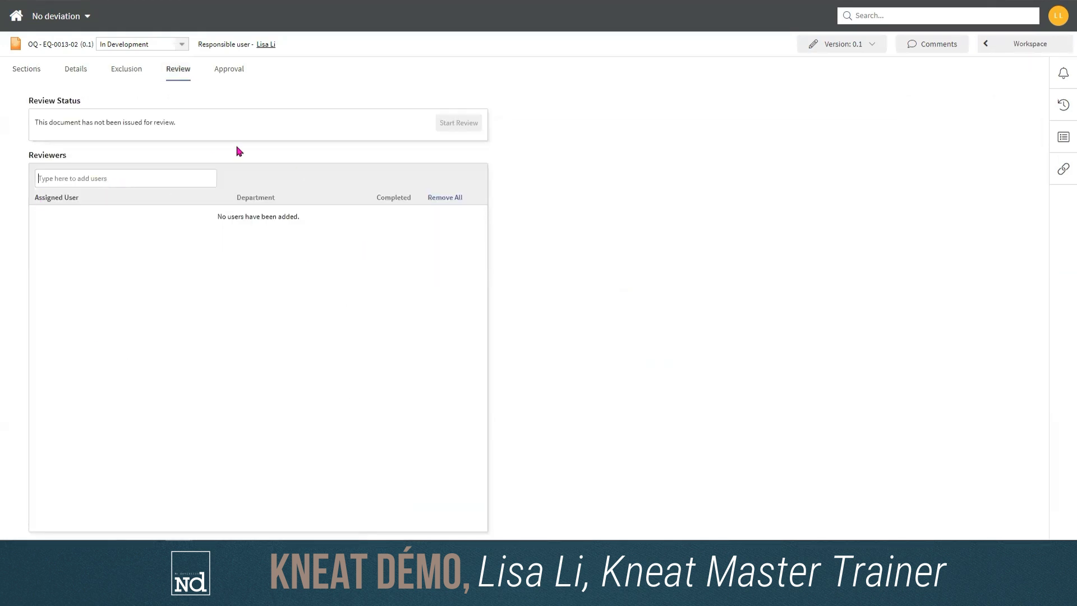
pyautogui.click(93, 178)
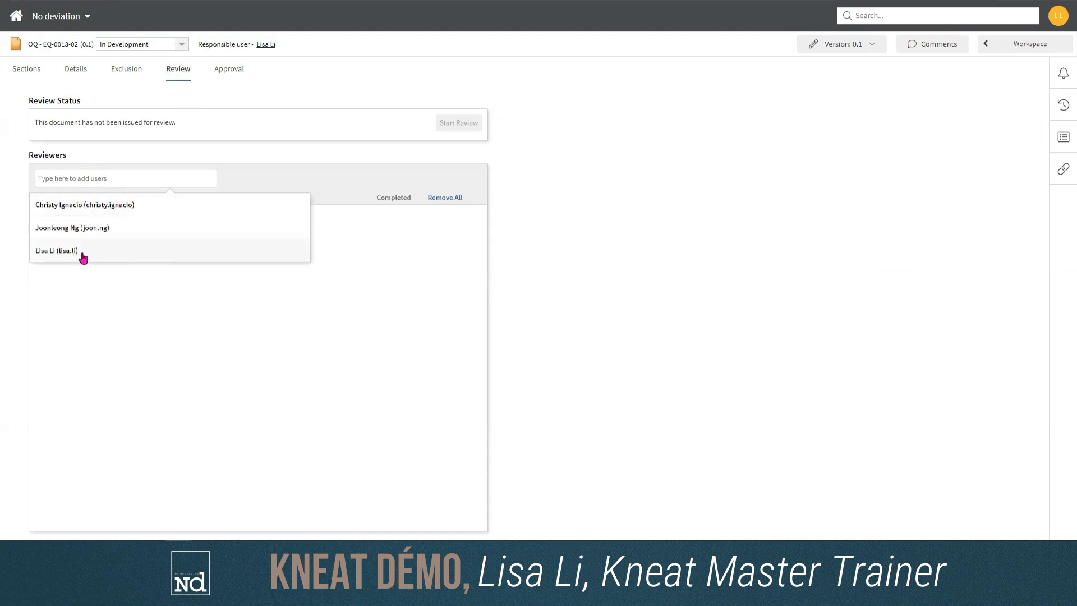
pyautogui.click(121, 253)
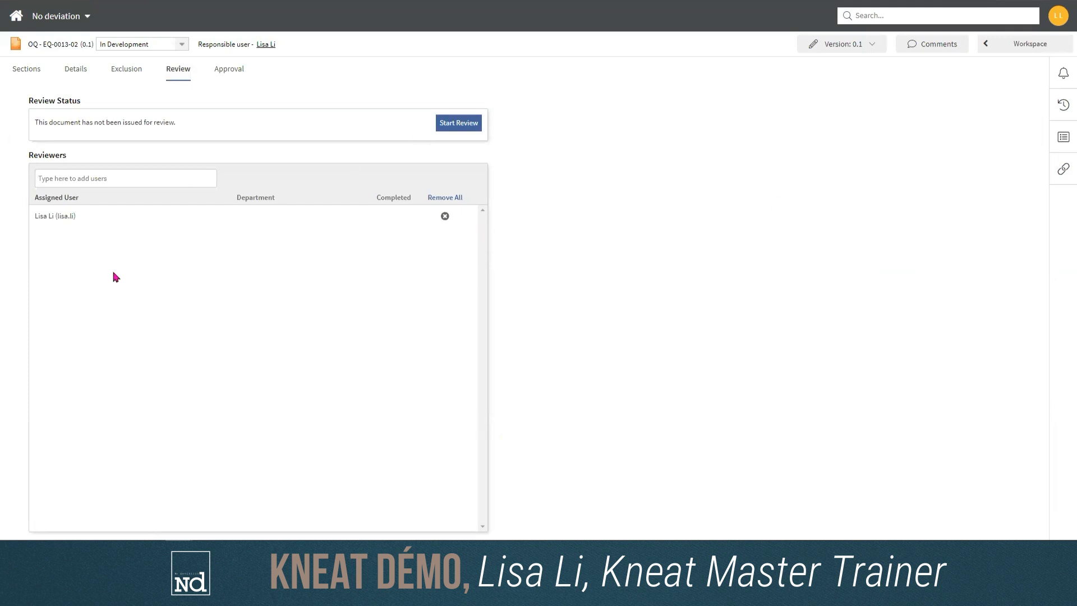
pyautogui.click(459, 125)
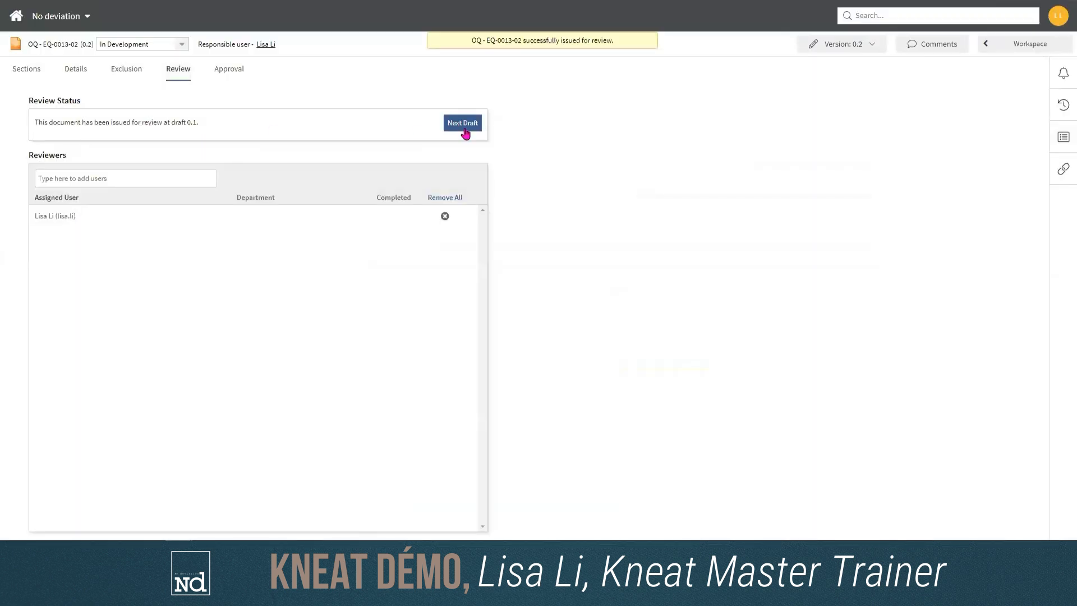
# Check the protocol's version list, then open the OQ - EQ-0013-02 review item from the inbox
pyautogui.click(872, 45)
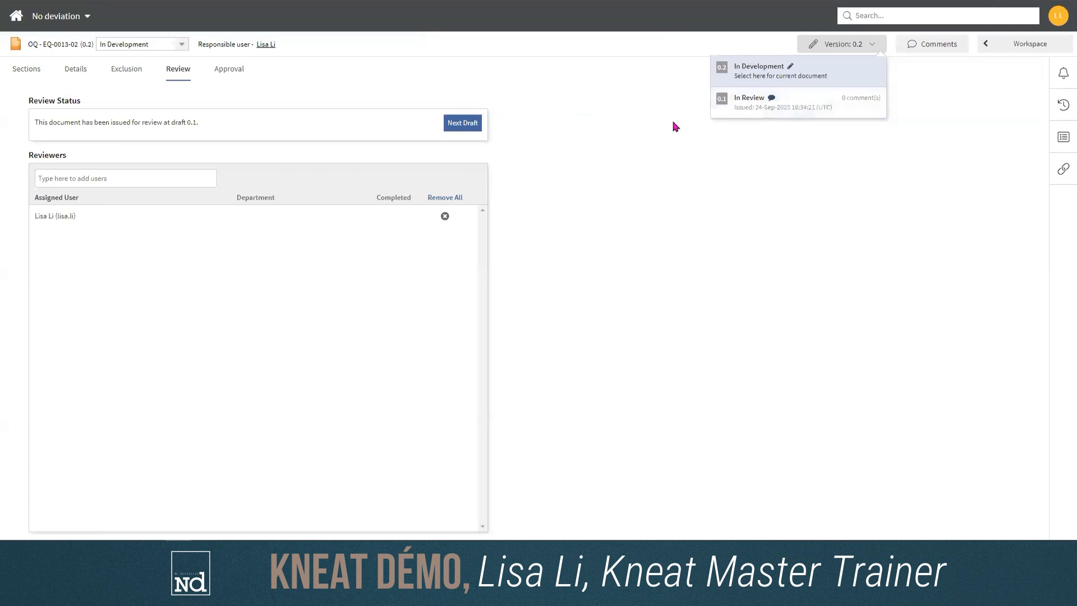
pyautogui.click(711, 225)
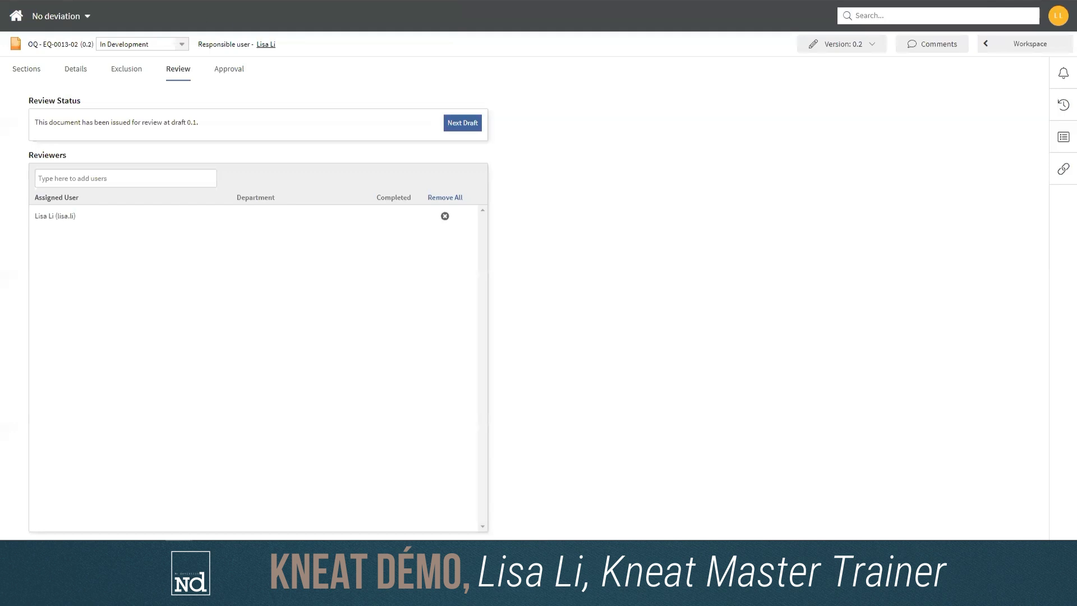
pyautogui.click(17, 23)
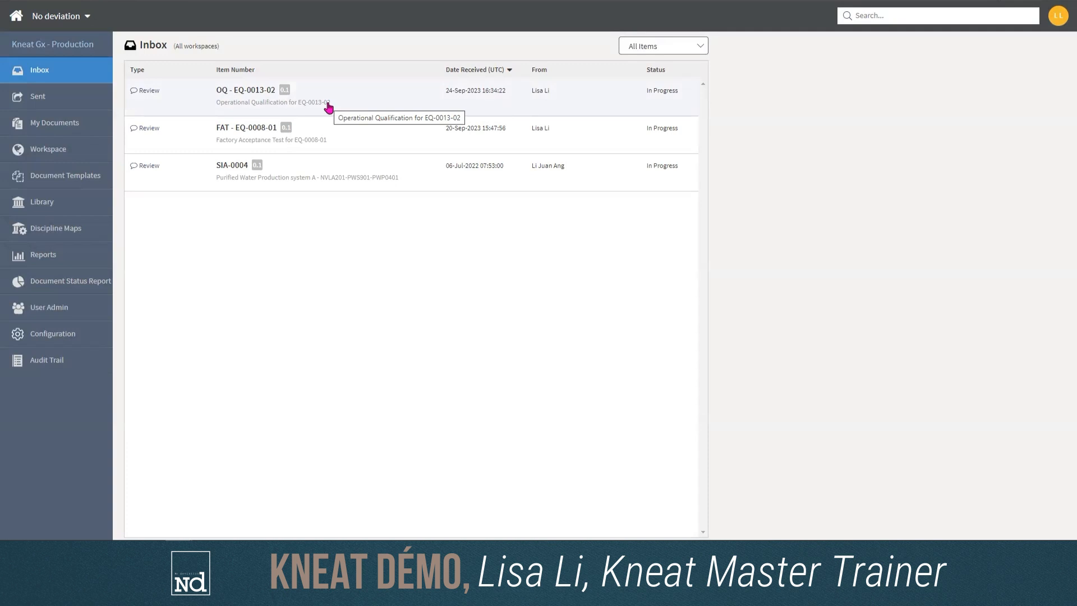
pyautogui.click(254, 94)
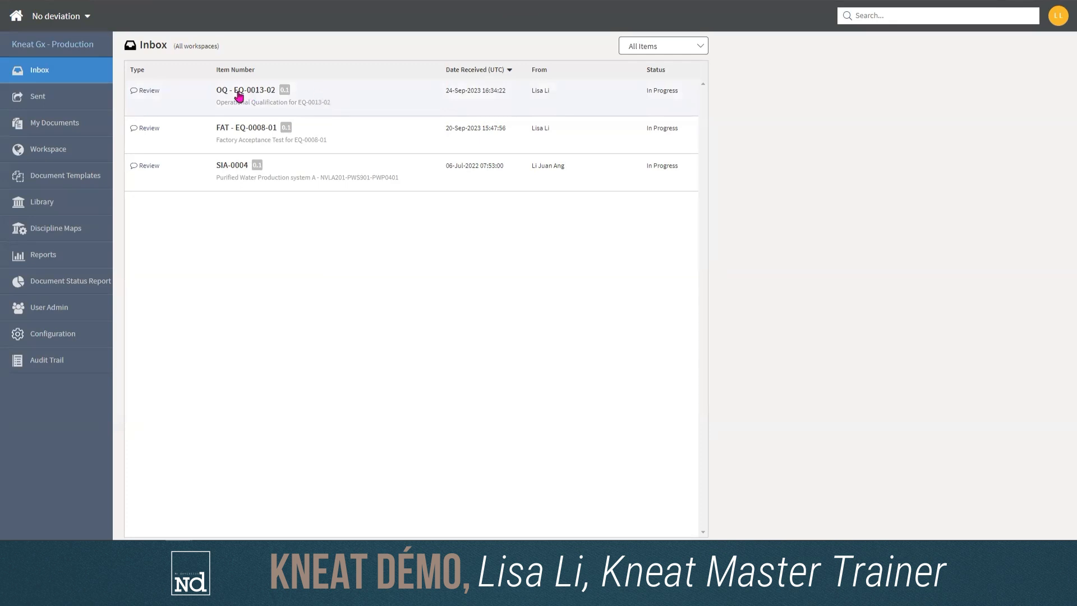
pyautogui.click(218, 96)
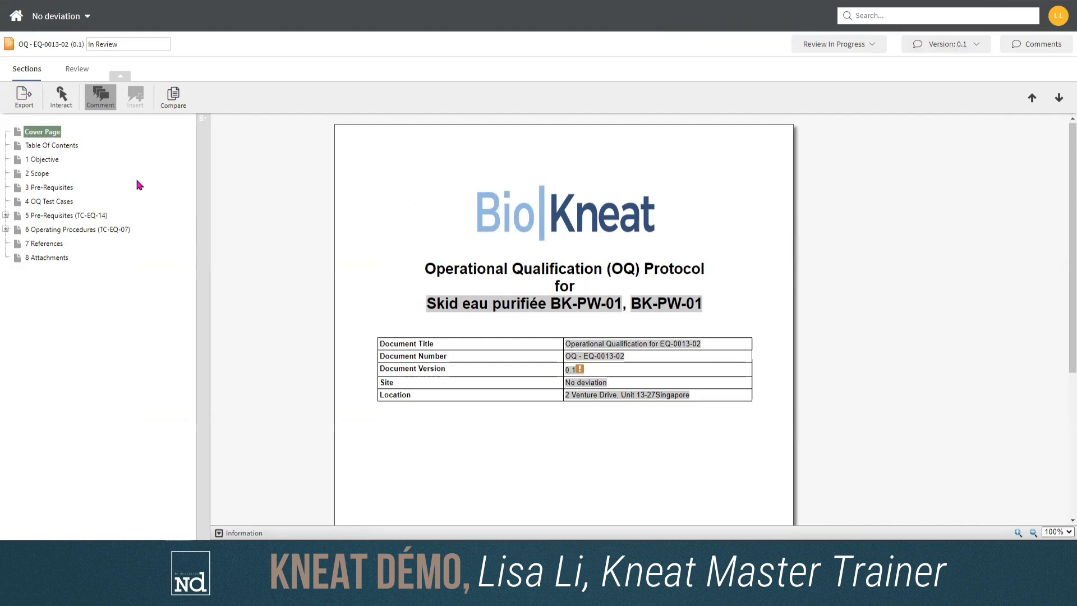
# Insert the comment "Ajouter la référence" on the Specification Reference header in section 6.1 Operating Procedures
pyautogui.click(6, 229)
pyautogui.click(96, 245)
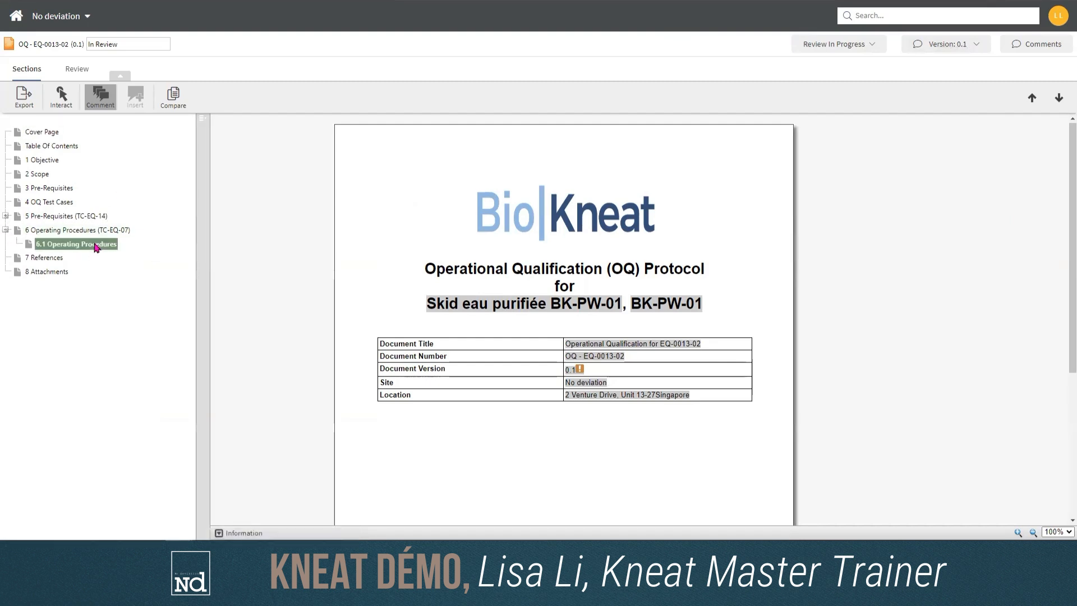
pyautogui.scroll(-1, 841, 168)
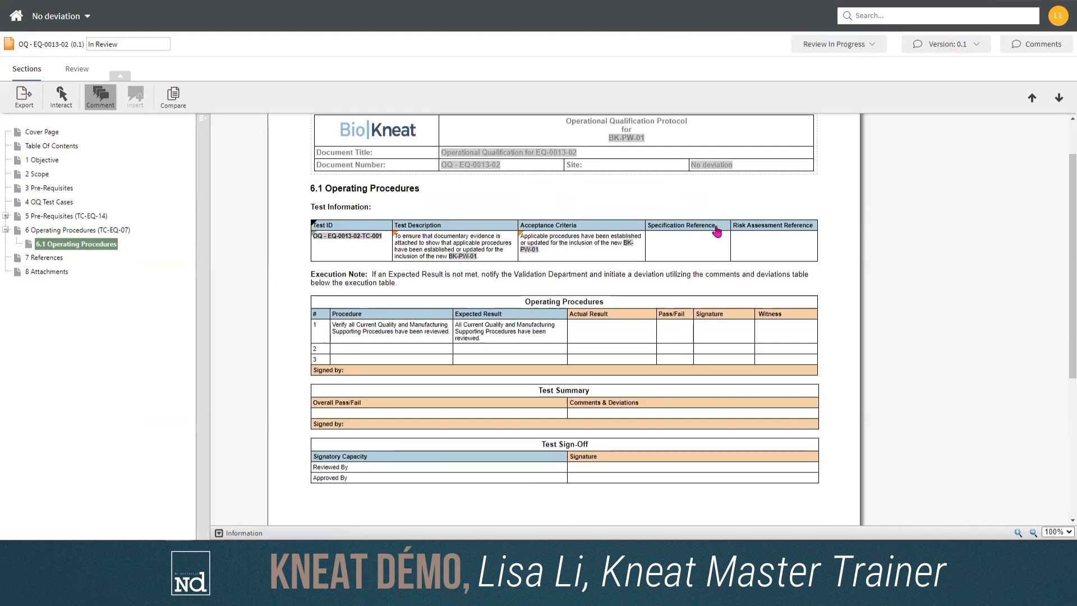
pyautogui.moveTo(713, 226); pyautogui.dragTo(690, 226)
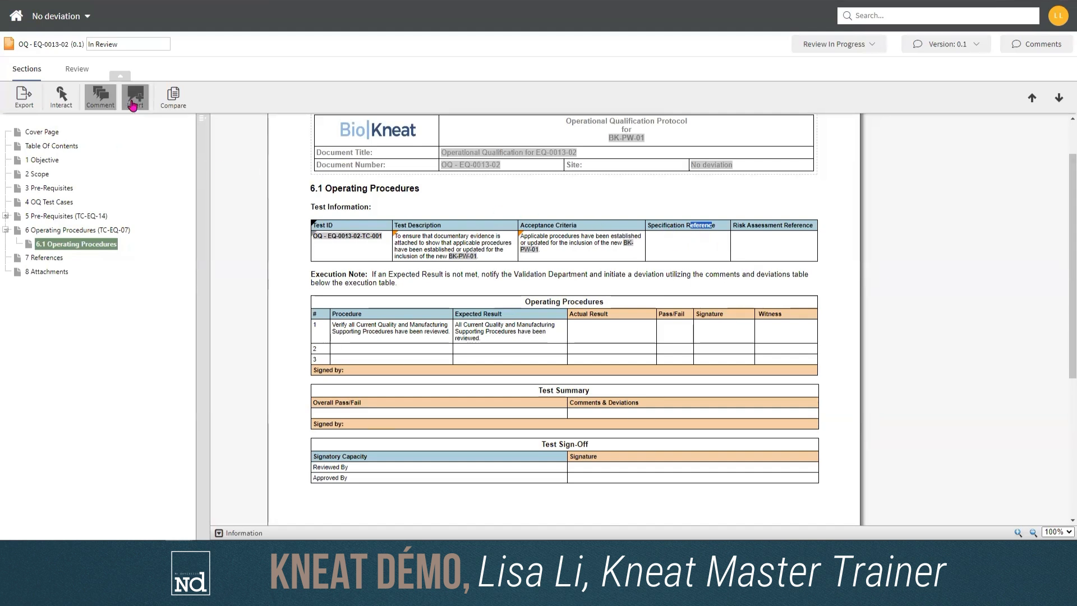
pyautogui.click(134, 96)
pyautogui.click(877, 277)
pyautogui.write('Ajouter la référence')
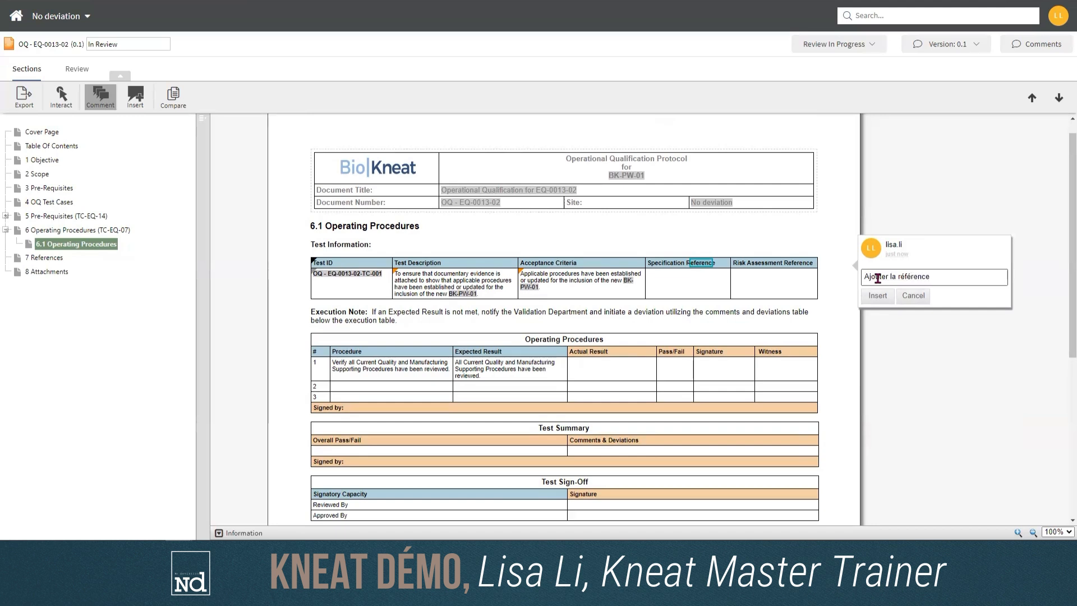
pyautogui.click(877, 296)
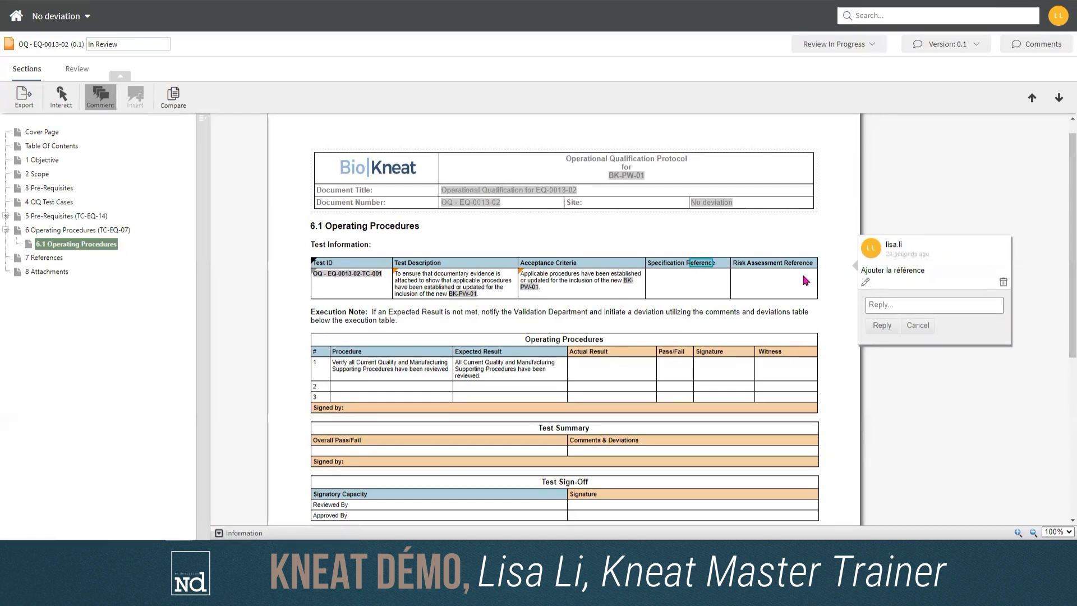
# Switch to the in-development version 0.2 and enter XW-534 as the test case's Specification Reference
pyautogui.click(977, 50)
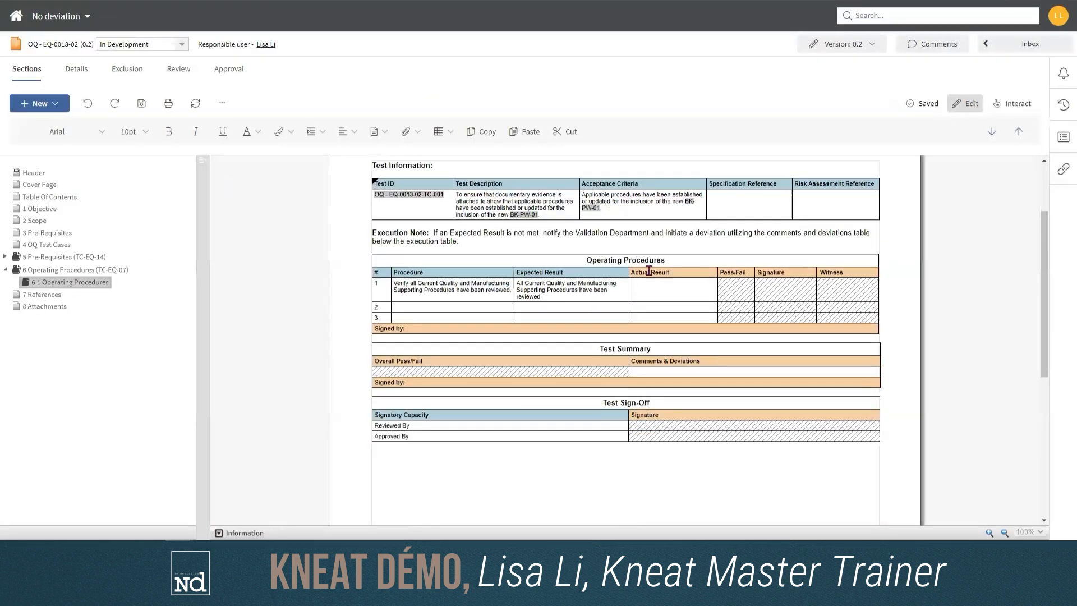
pyautogui.write('W')
pyautogui.press('BackSpace')
pyautogui.write('XW')
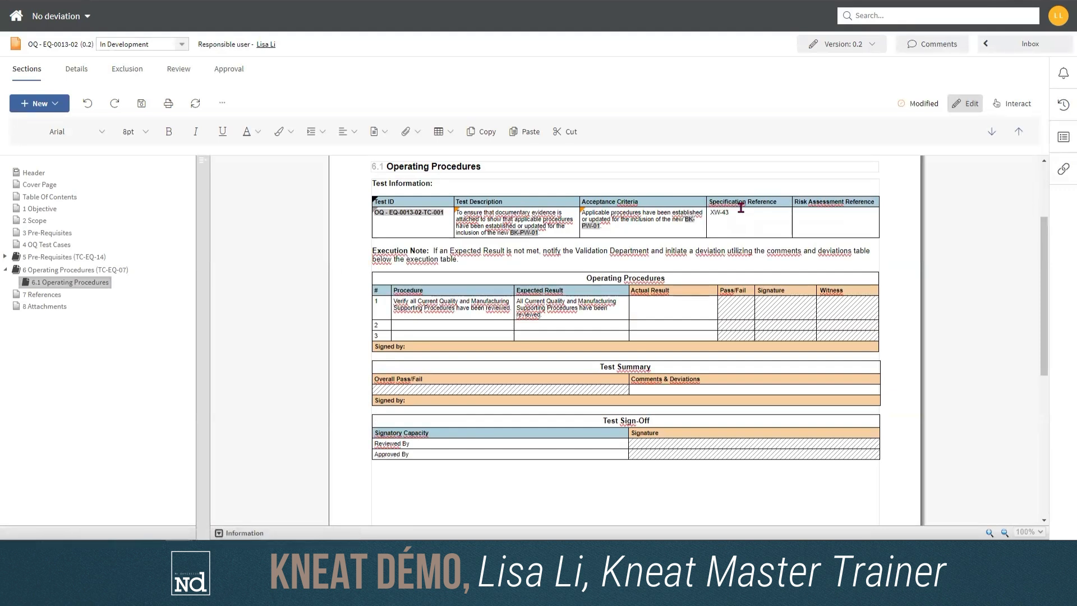
pyautogui.write('-53')
pyautogui.scroll(1, 875, 211)
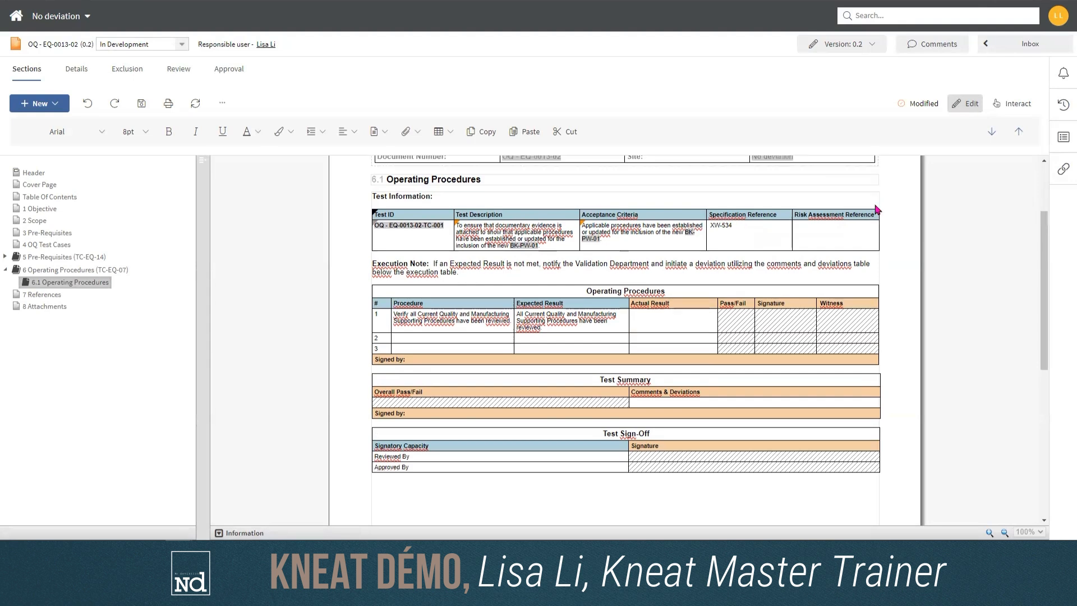
pyautogui.scroll(3, 877, 210)
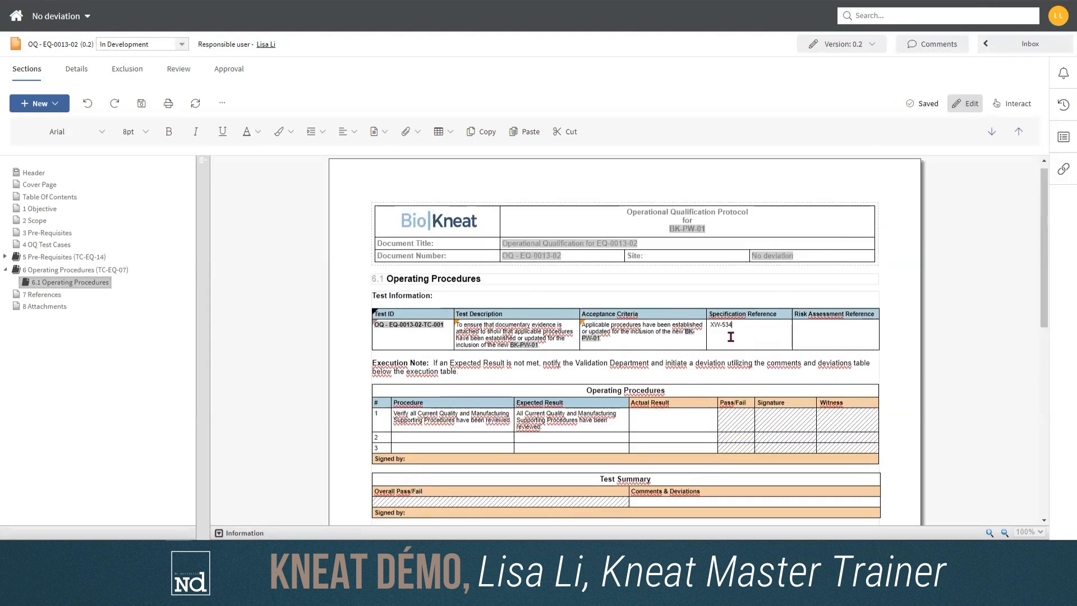
# Return to the in-review version 0.1 and reply "Référence ajoutée" to the Specification Reference comment
pyautogui.click(876, 46)
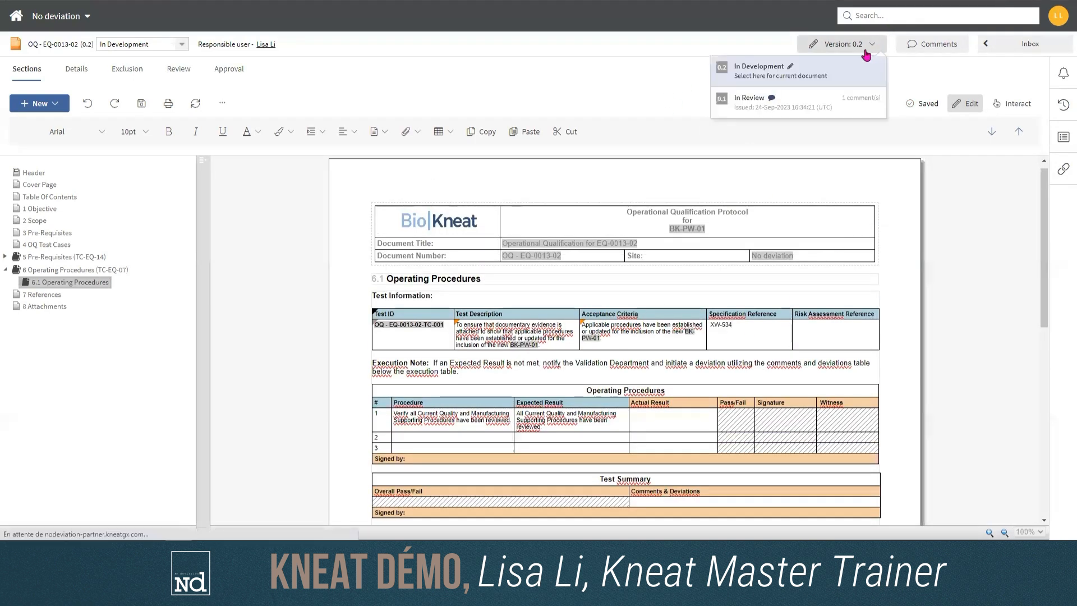
pyautogui.click(782, 113)
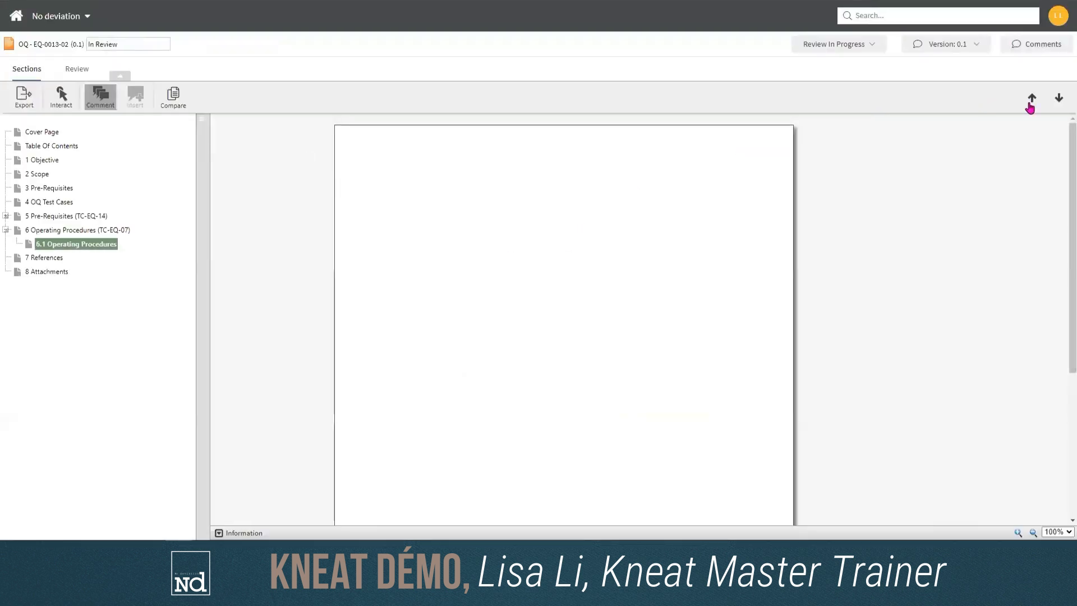
pyautogui.click(932, 272)
pyautogui.click(923, 302)
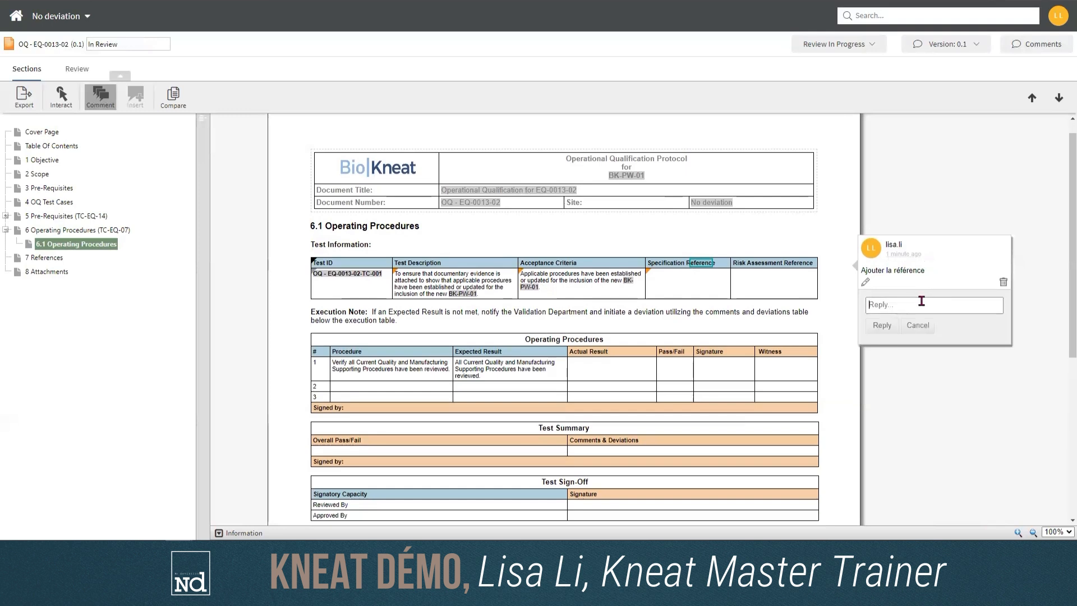
pyautogui.write('Référence ajoute')
pyautogui.write('e')
pyautogui.click(881, 325)
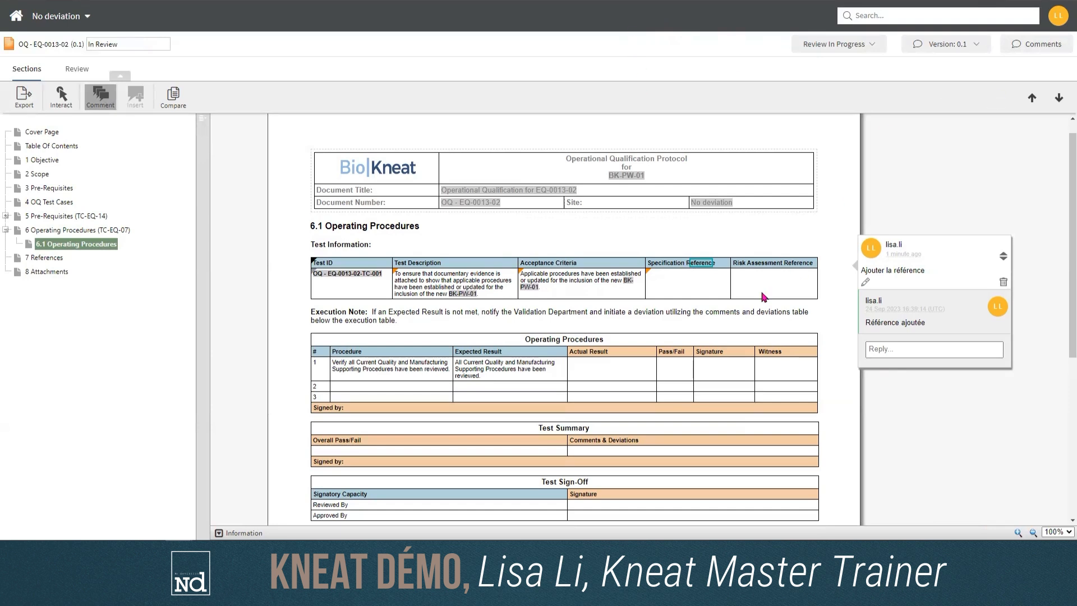
# Set the status of version 0.1's review to Review Completed and check the reviewer's completion status
pyautogui.click(872, 49)
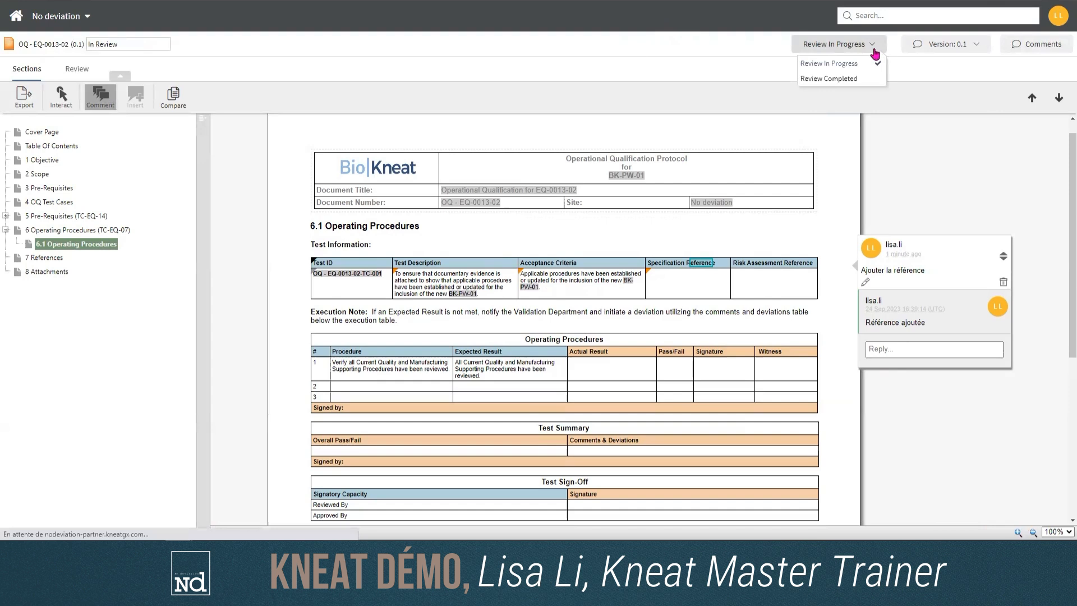
pyautogui.click(828, 80)
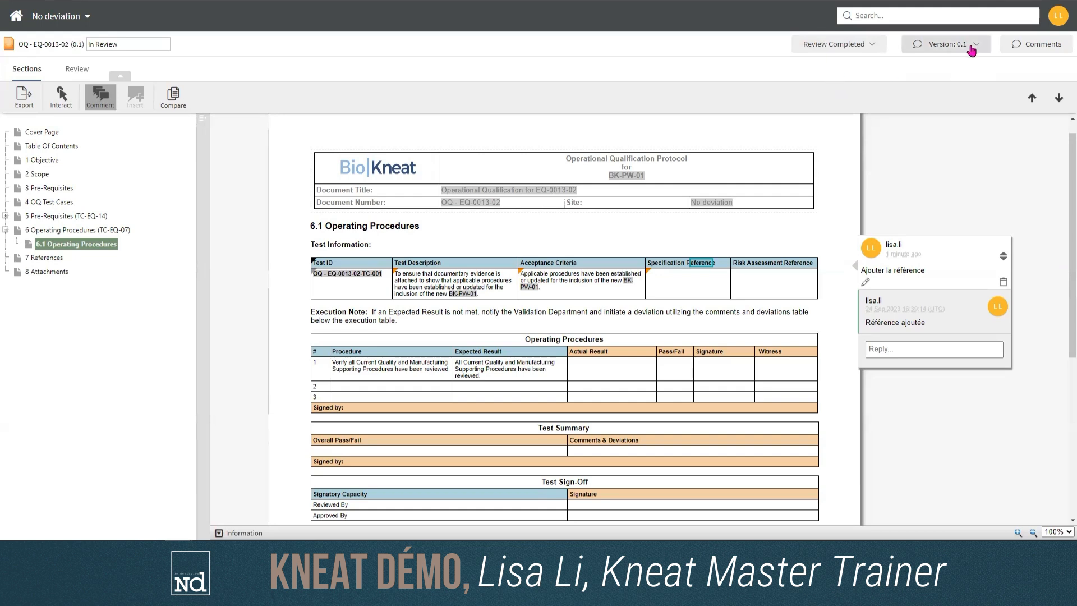
pyautogui.click(79, 71)
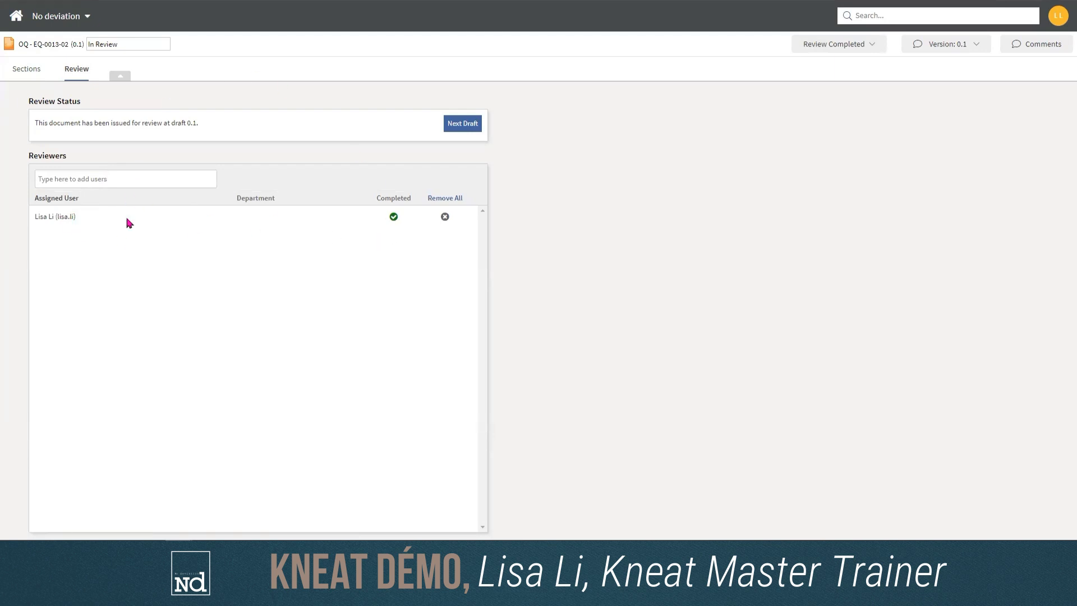
# Return to the in-development version 0.2 and open its approval settings
pyautogui.click(978, 51)
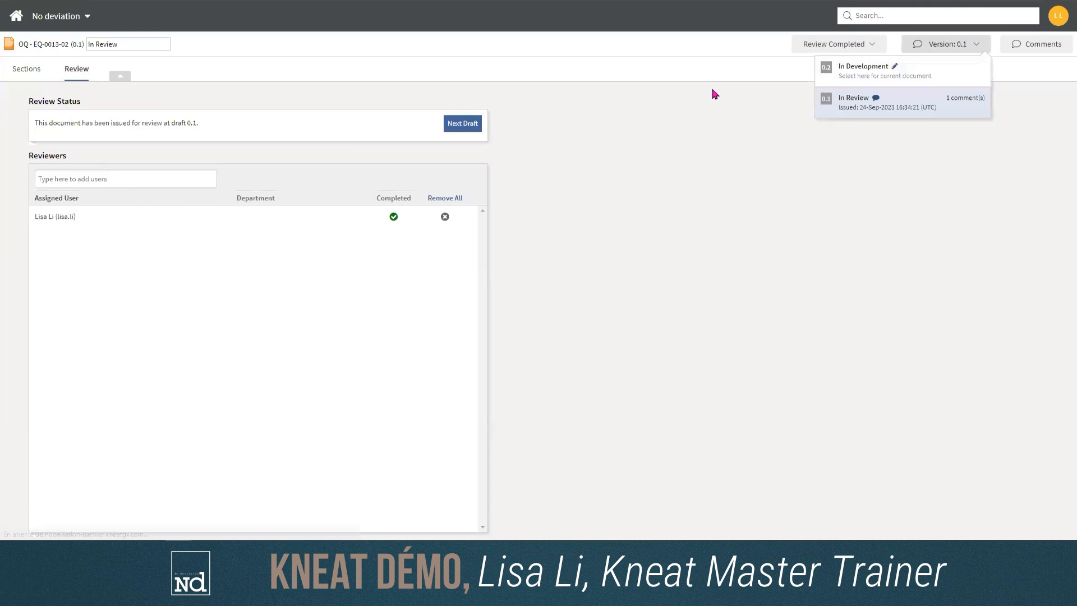
pyautogui.click(868, 80)
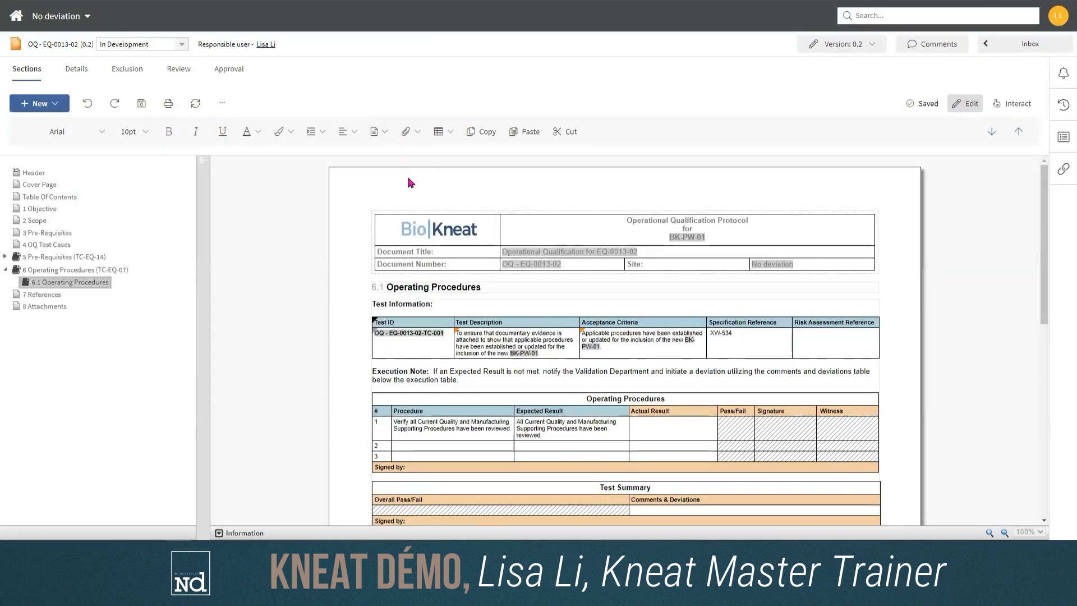
pyautogui.click(236, 76)
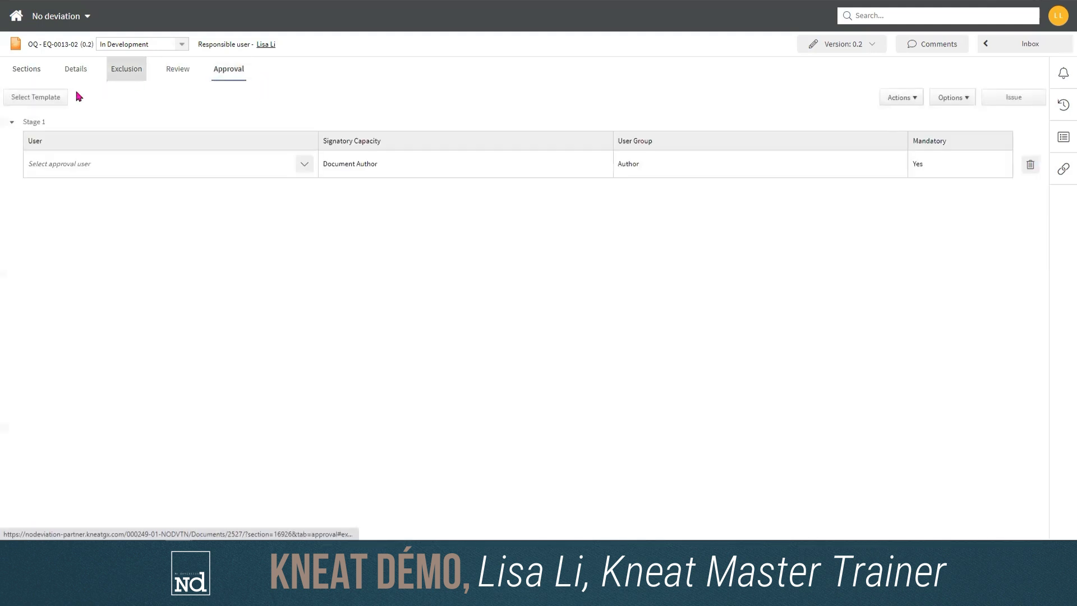
# Apply the Demo-ATMP approval template to version 0.2 of the OQ protocol
pyautogui.click(51, 104)
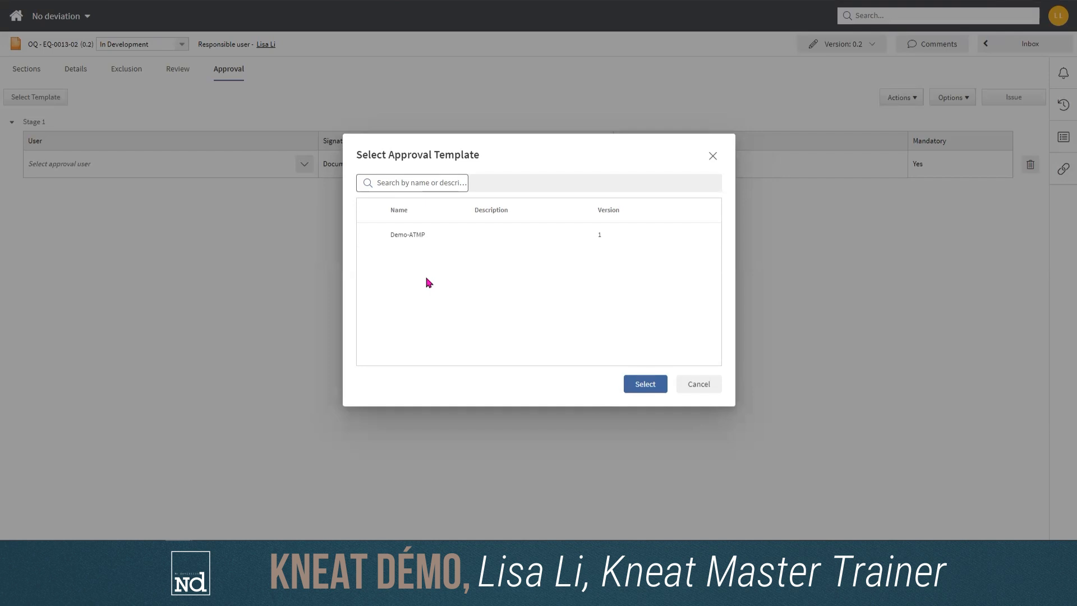
pyautogui.click(373, 234)
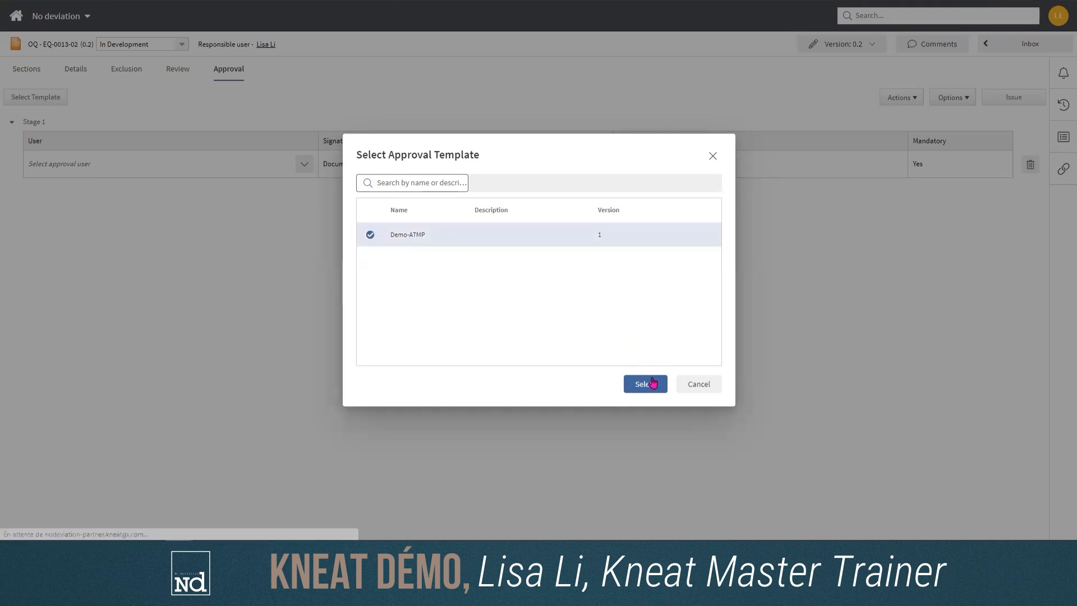
pyautogui.click(645, 384)
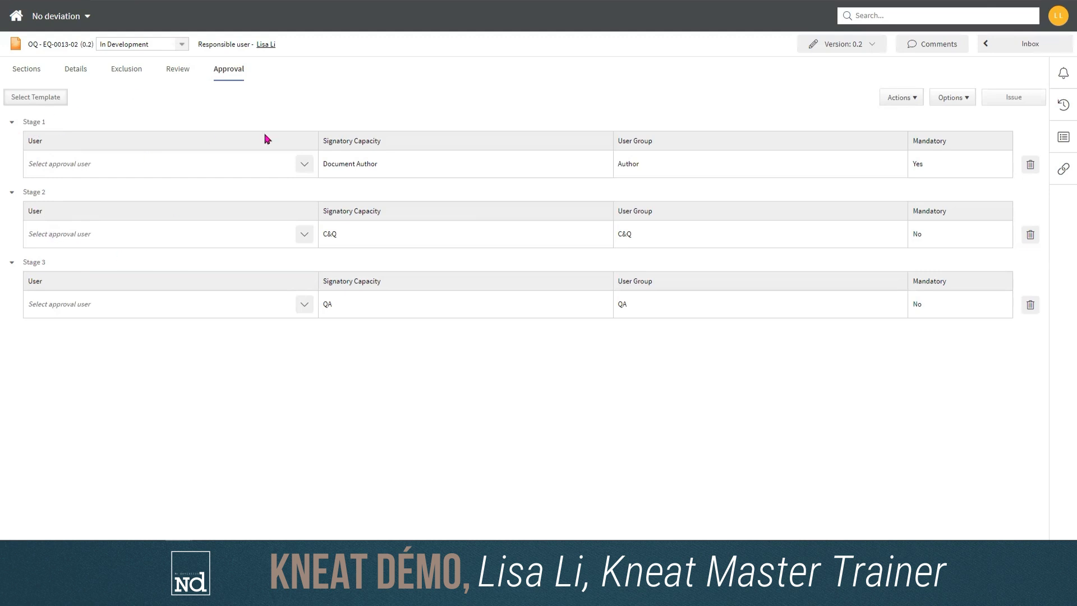
# Check which approval users are available for the Stage 1, Stage 3 and Stage 2 signatories without assigning any
pyautogui.click(302, 166)
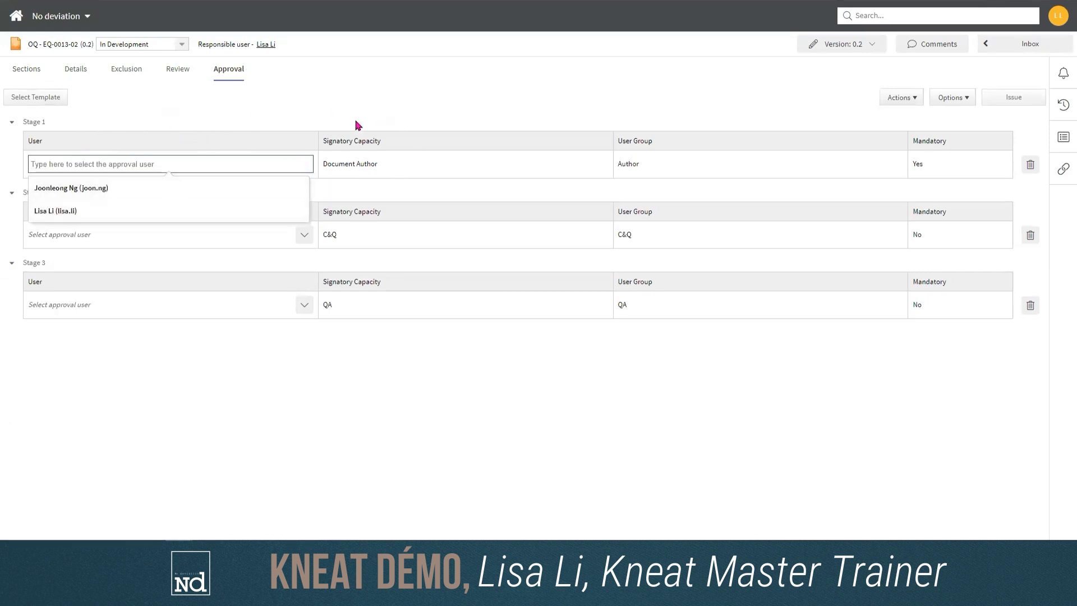
pyautogui.click(241, 116)
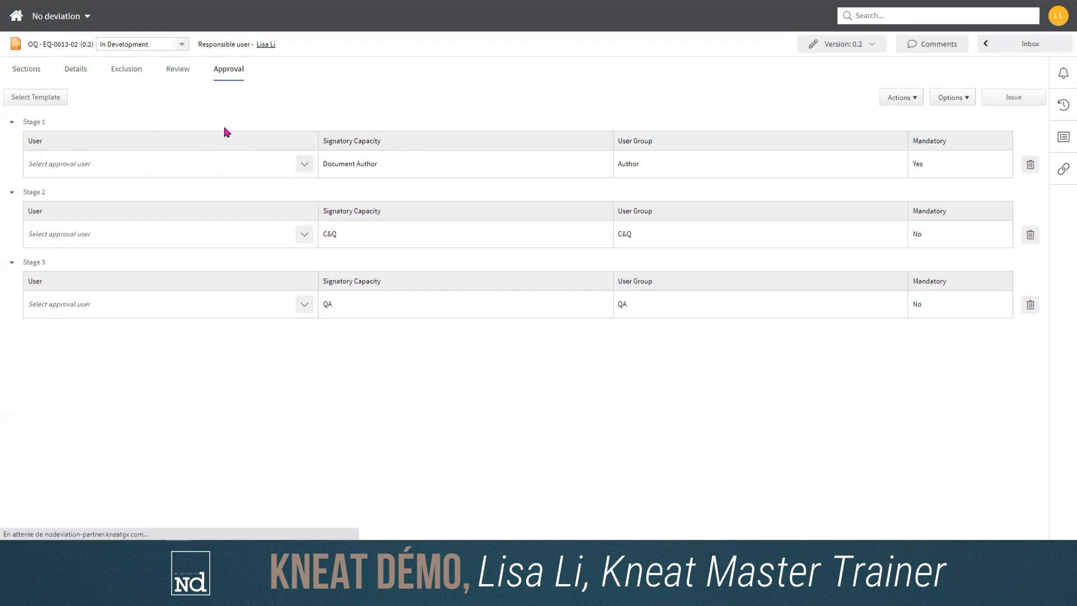
pyautogui.click(304, 166)
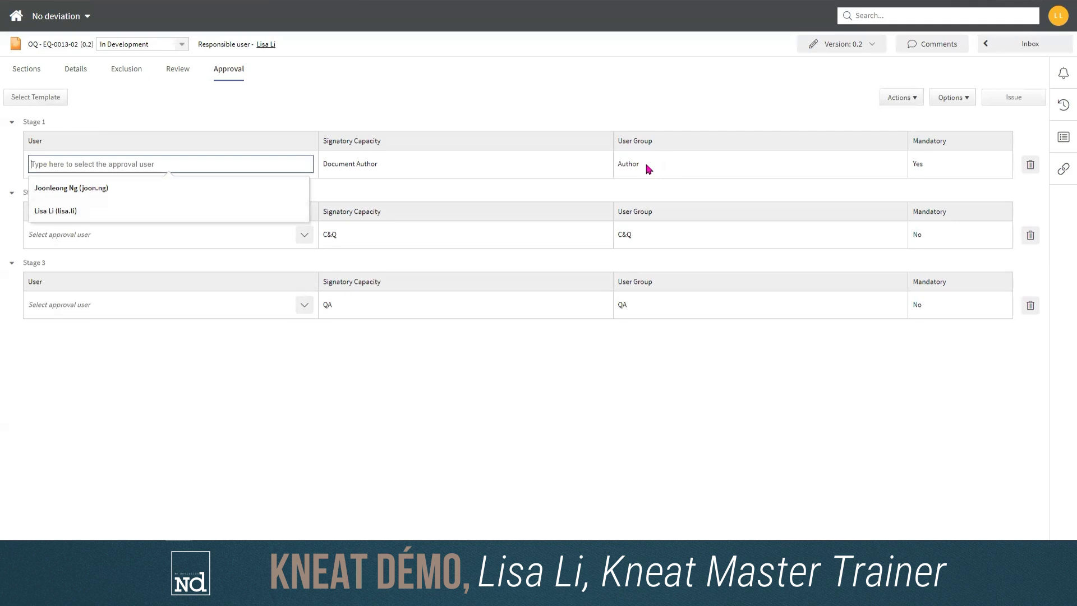
pyautogui.click(653, 118)
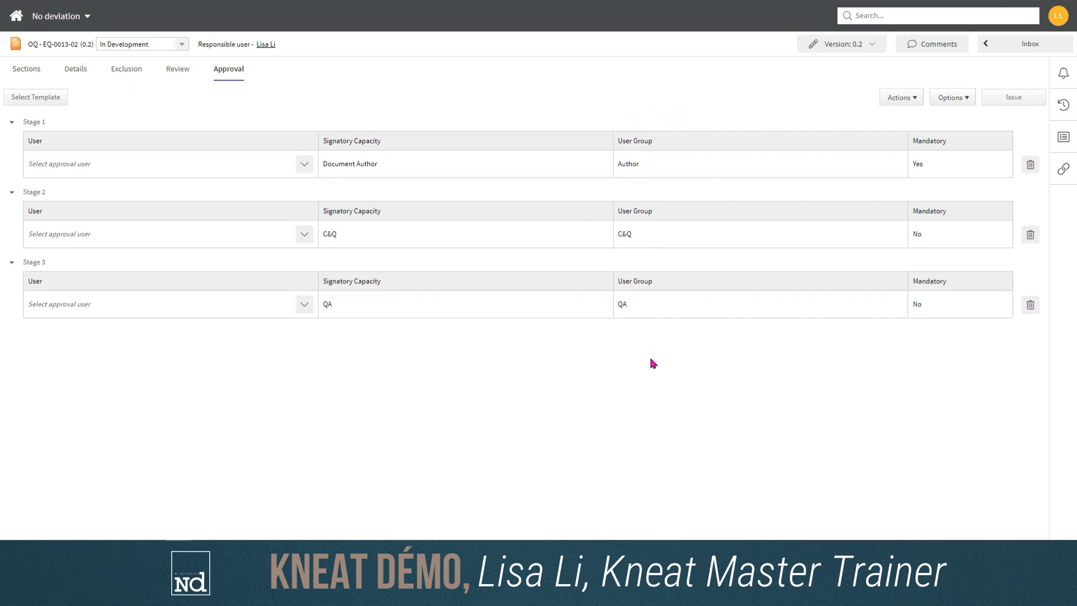
pyautogui.click(304, 304)
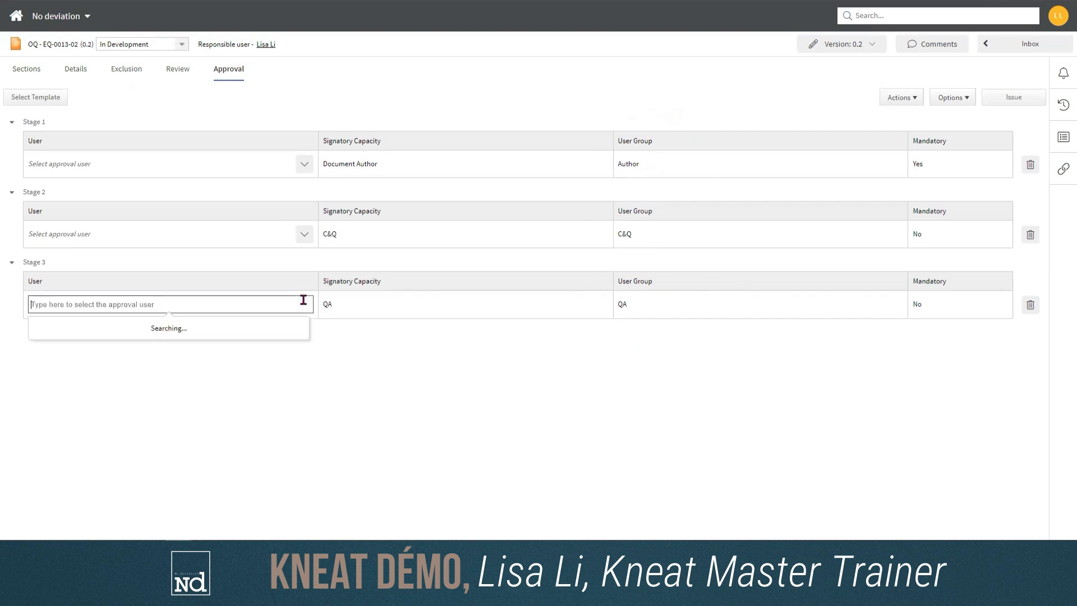
pyautogui.click(306, 234)
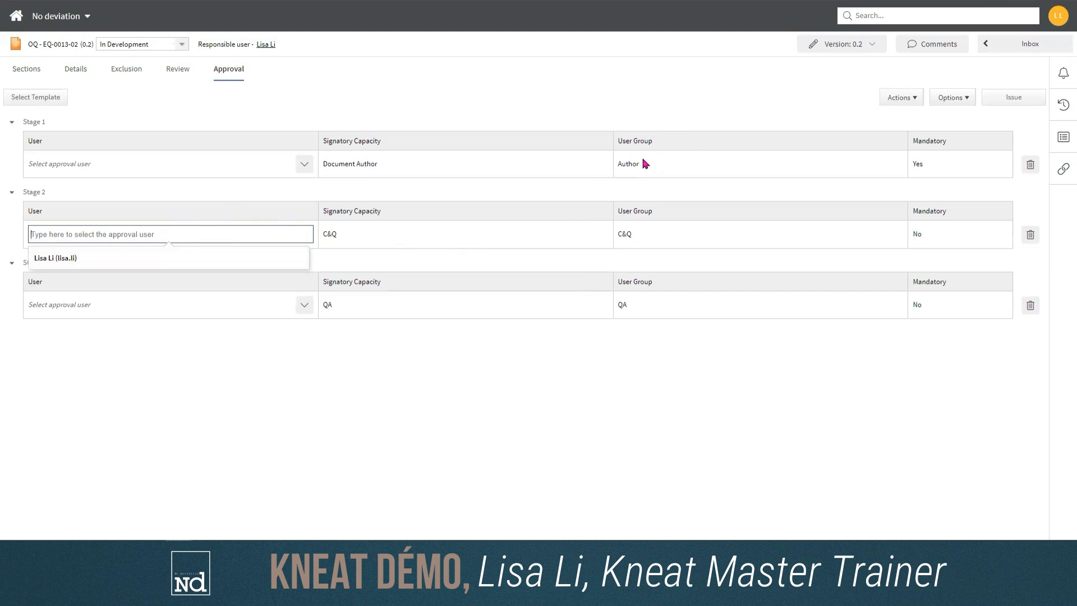
pyautogui.click(630, 102)
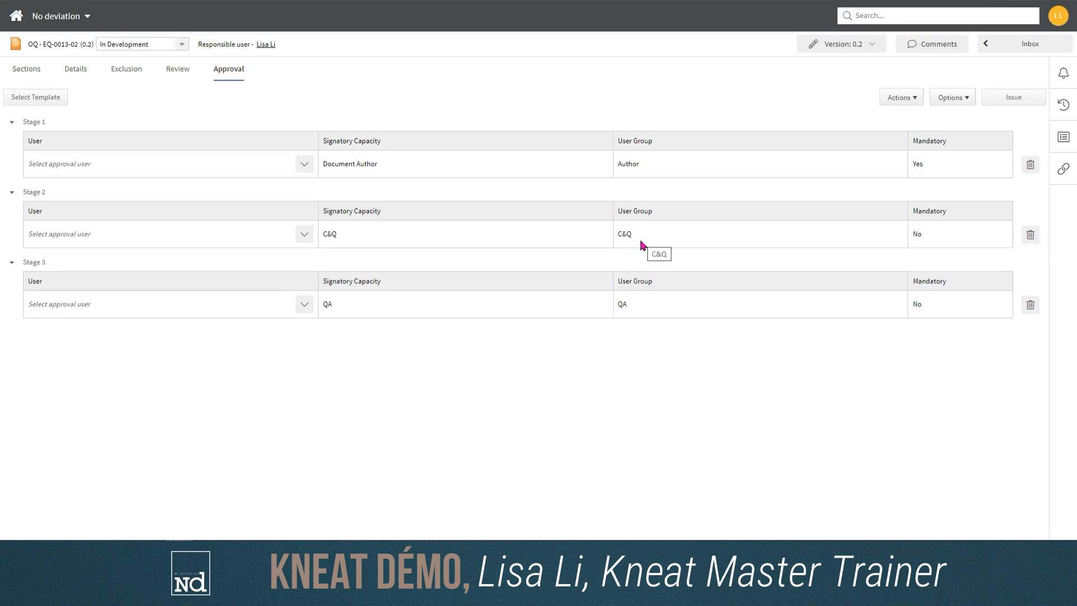
# Assign the available user as the Stage 2 C&Q approver and check who can still be chosen for Stage 1
pyautogui.click(304, 235)
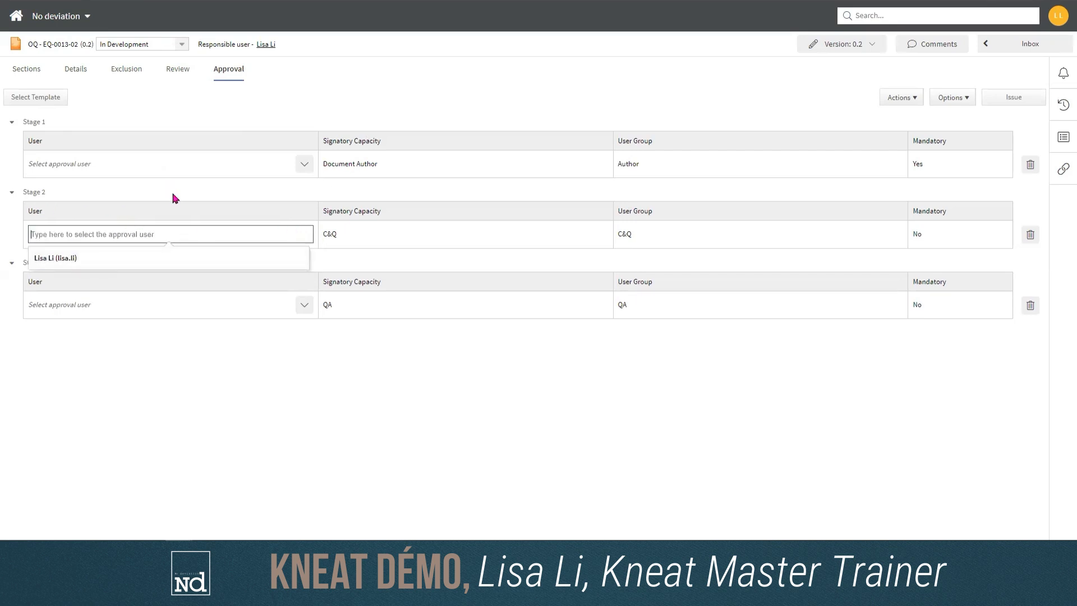
pyautogui.click(60, 262)
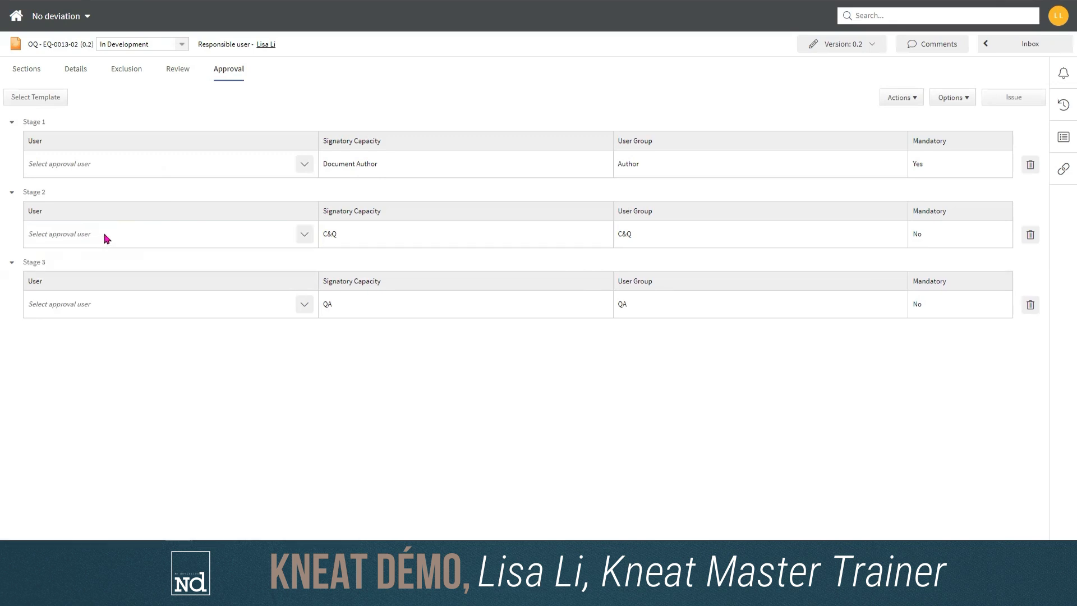
pyautogui.click(304, 164)
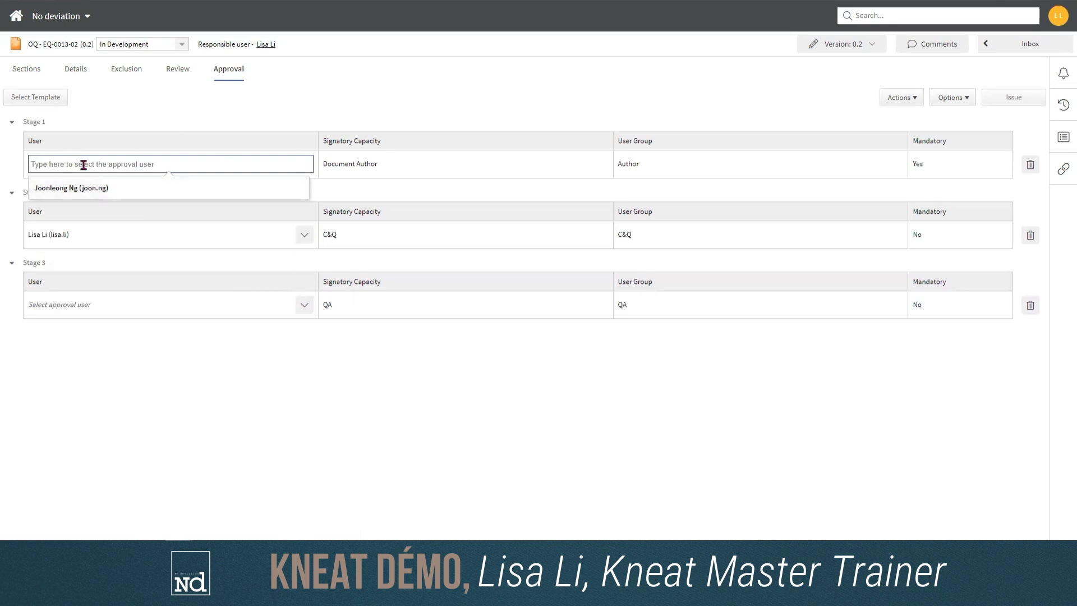
pyautogui.click(453, 97)
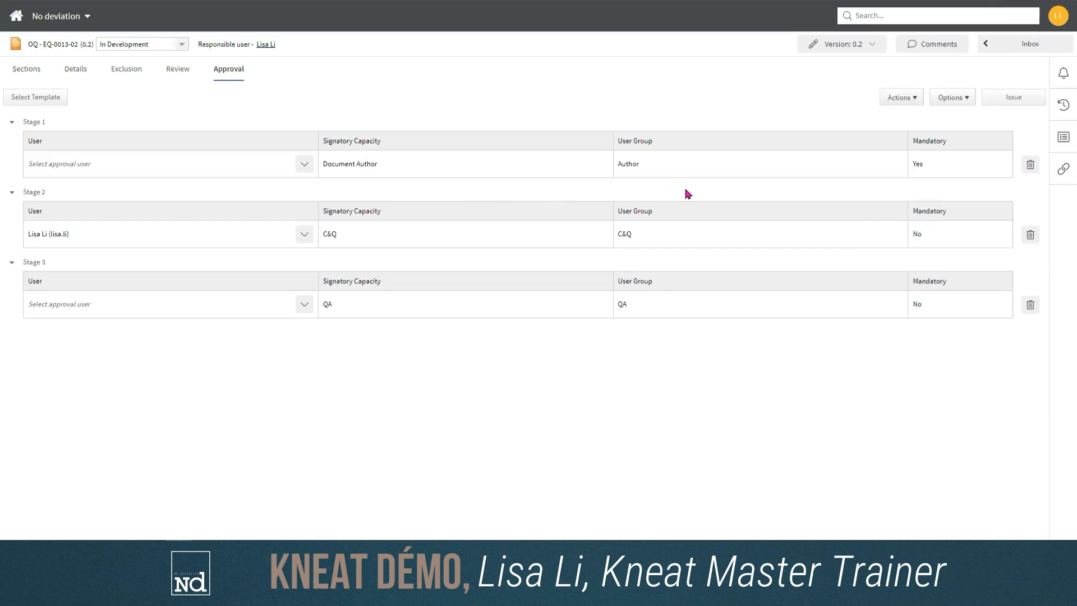
# Add a new signatory to Stage 2 with the signatory capacity SME and the first listed user assigned
pyautogui.click(961, 99)
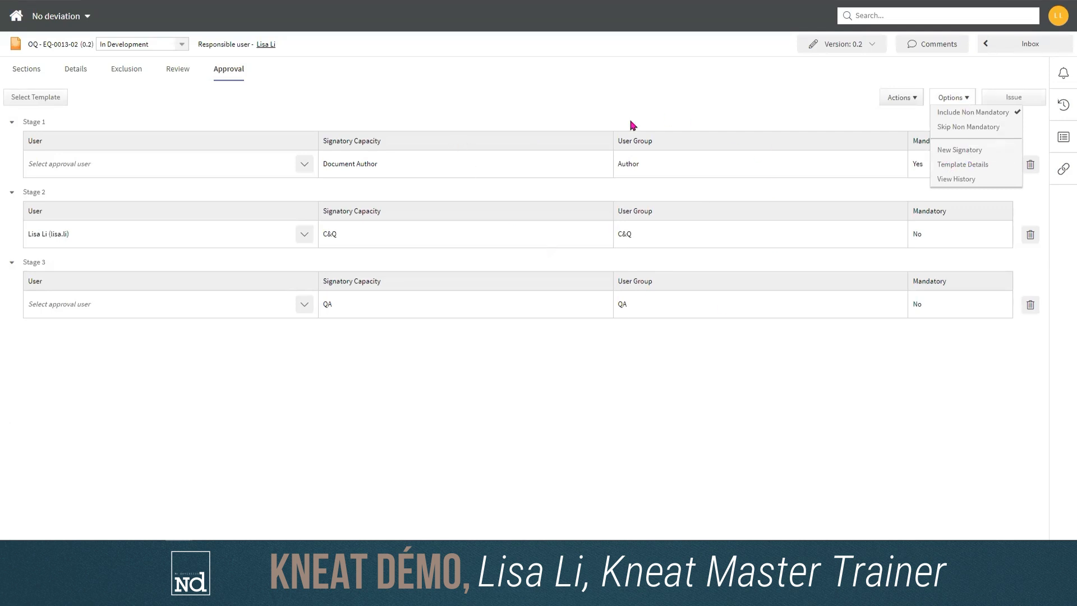
pyautogui.click(955, 150)
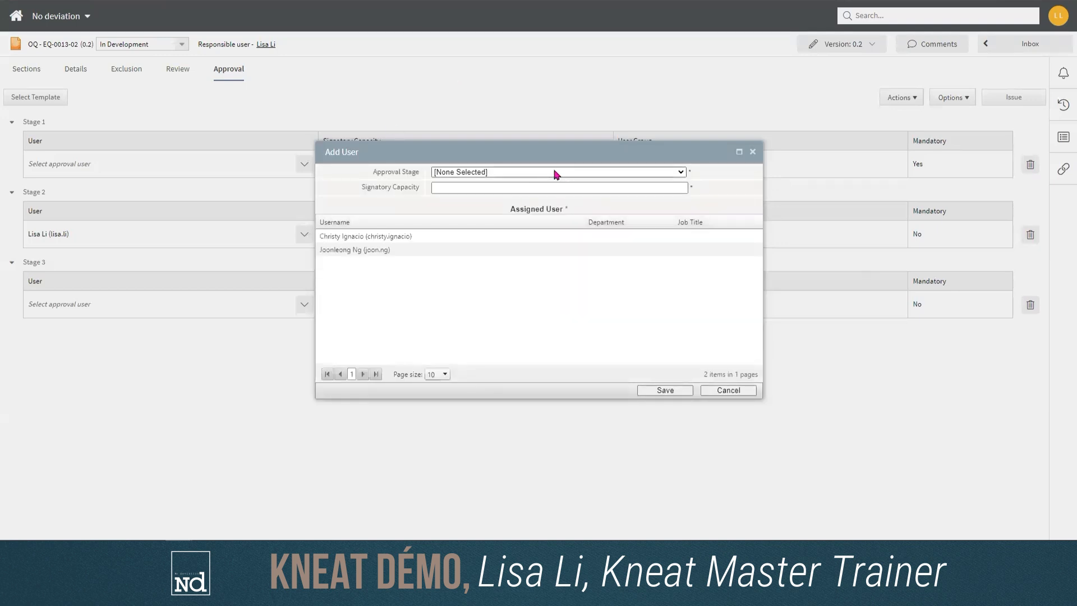
pyautogui.click(555, 174)
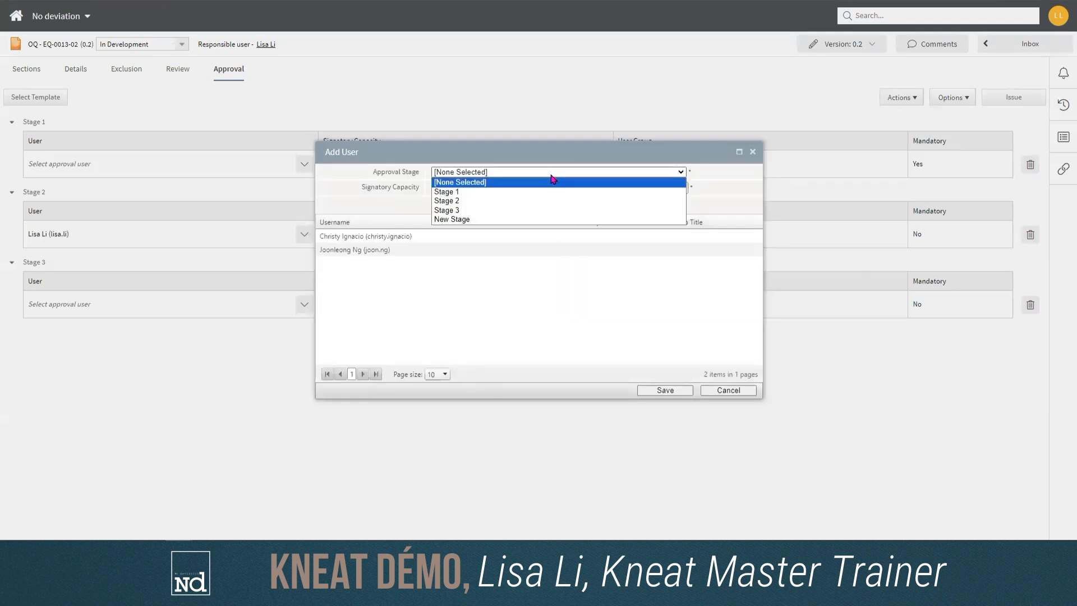
pyautogui.click(438, 202)
pyautogui.click(437, 187)
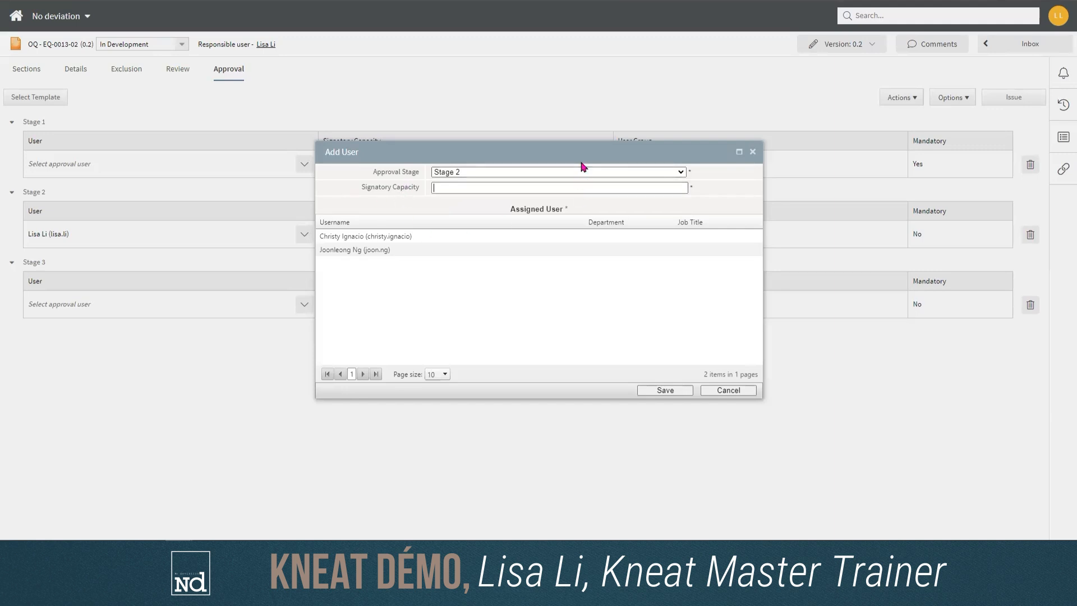
pyautogui.write('SME')
pyautogui.click(362, 236)
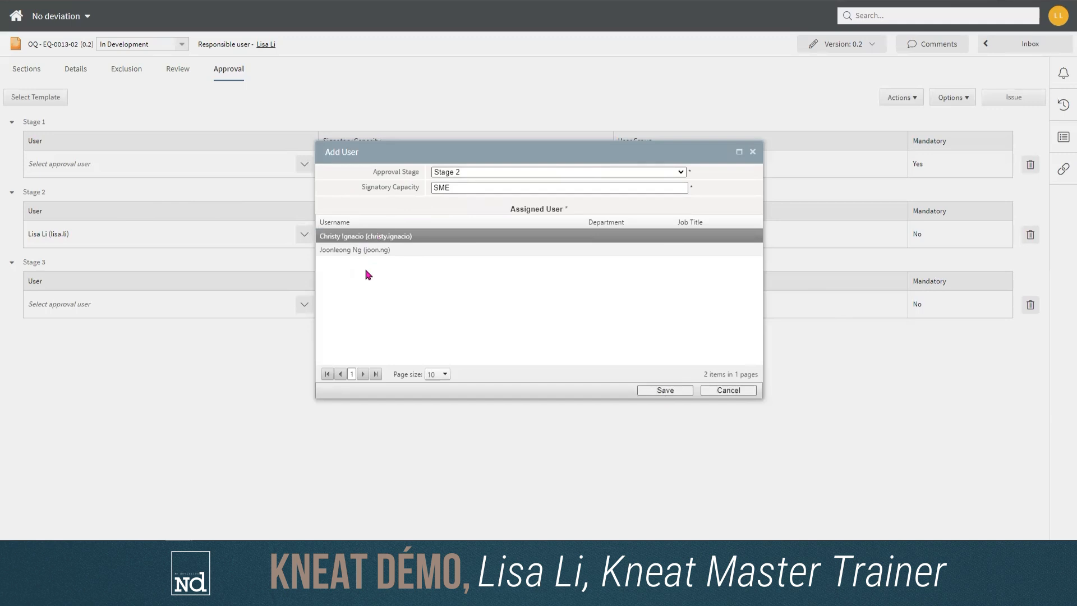
pyautogui.click(666, 389)
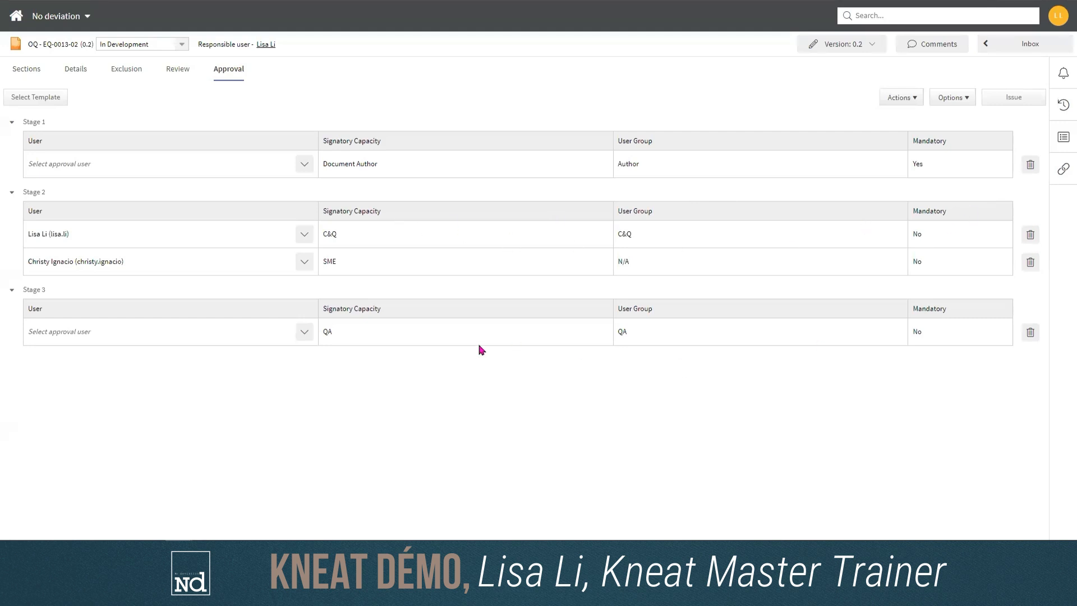
# Delete the Stage 3 QA signatory and the Stage 2 C&Q and SME signatories
pyautogui.click(1030, 333)
pyautogui.click(559, 295)
pyautogui.click(1030, 235)
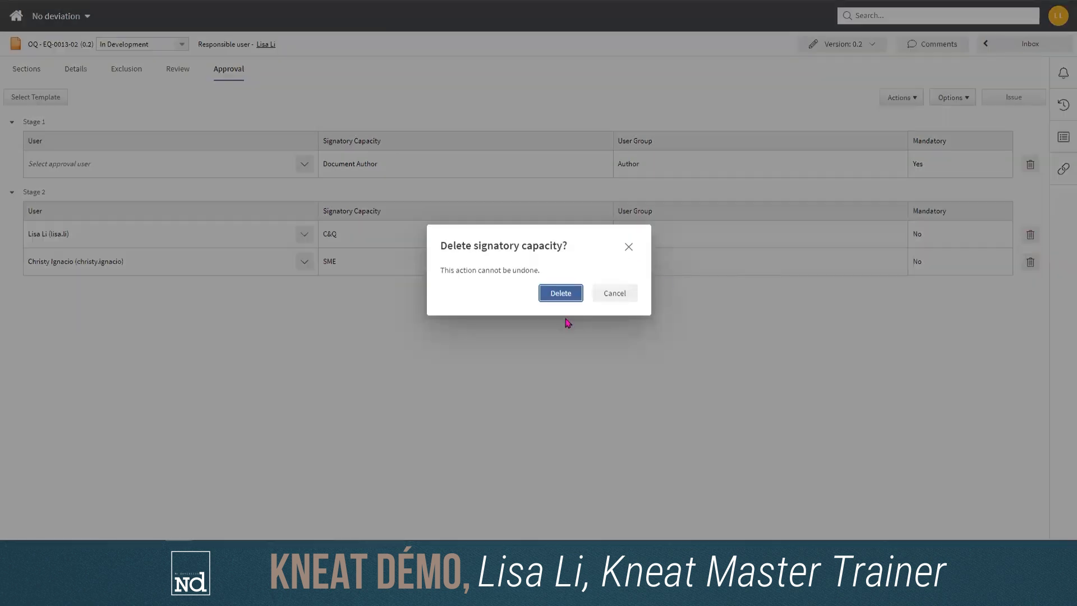
pyautogui.click(557, 293)
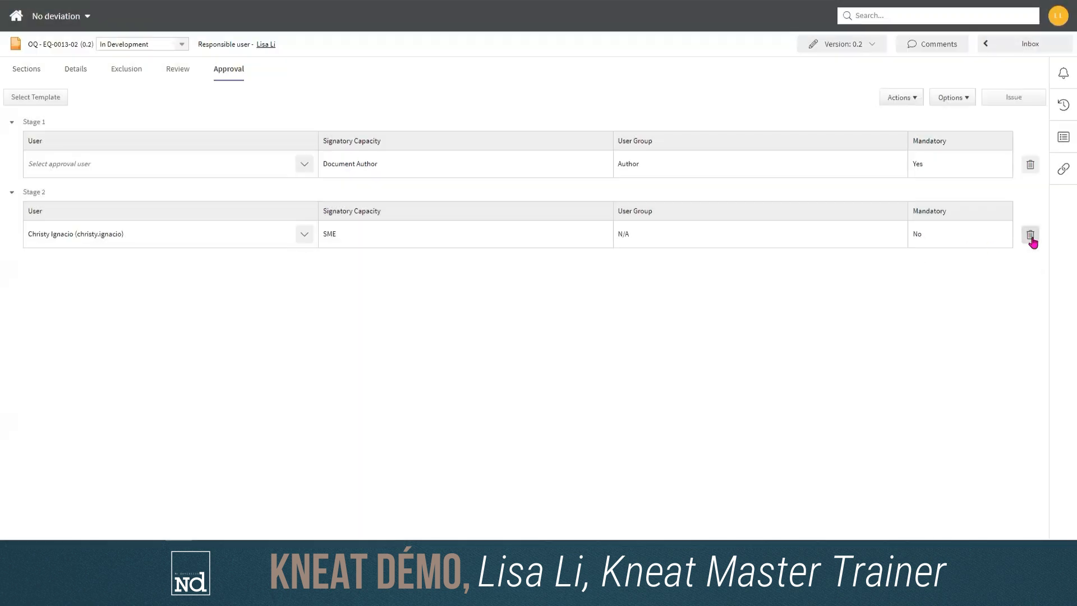
pyautogui.click(1031, 234)
pyautogui.click(557, 293)
# Assign the document's responsible user as Stage 1 Document Author approver and issue it for approval without a comment, updating the embedded system properties
pyautogui.click(303, 168)
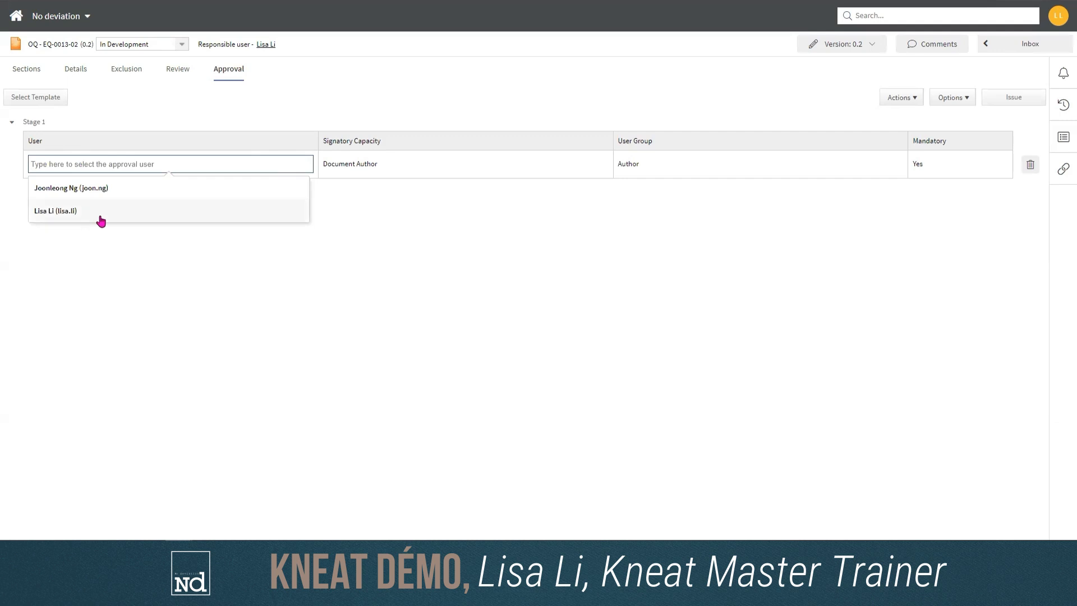
pyautogui.click(100, 218)
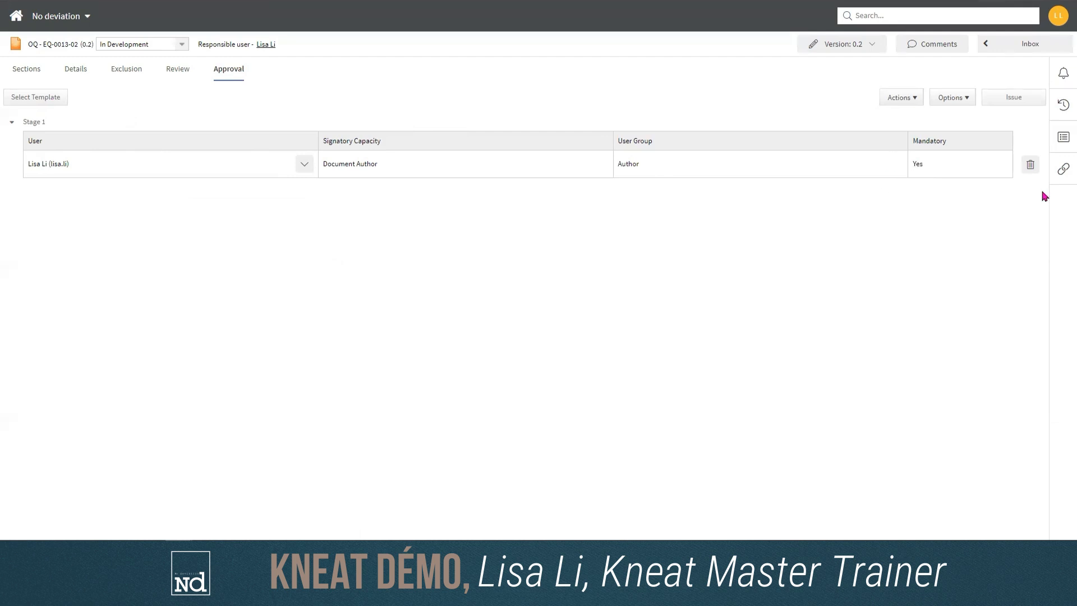
pyautogui.click(1014, 99)
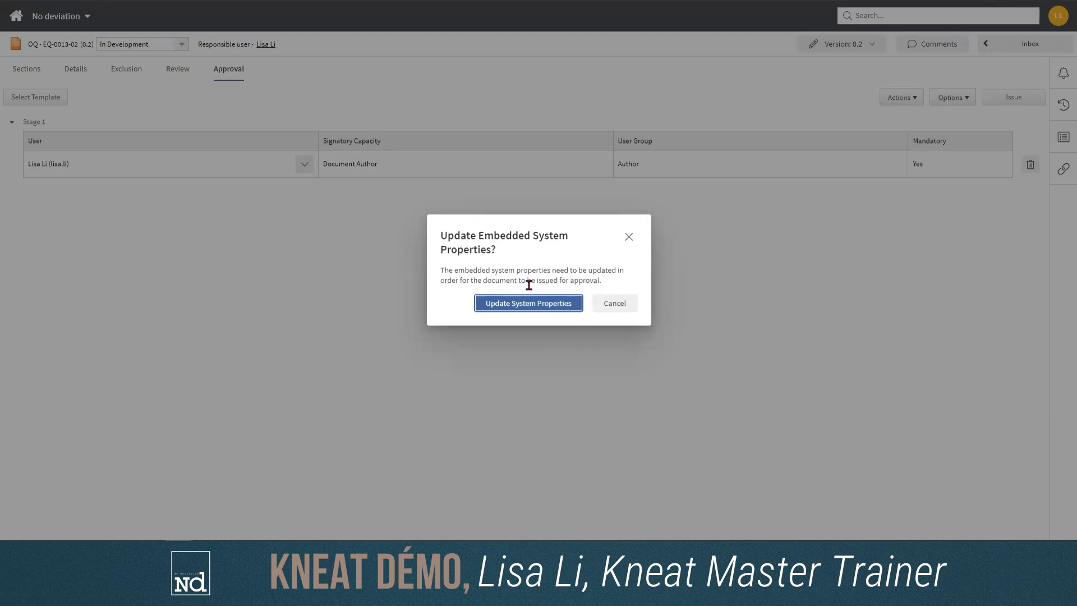
pyautogui.click(536, 310)
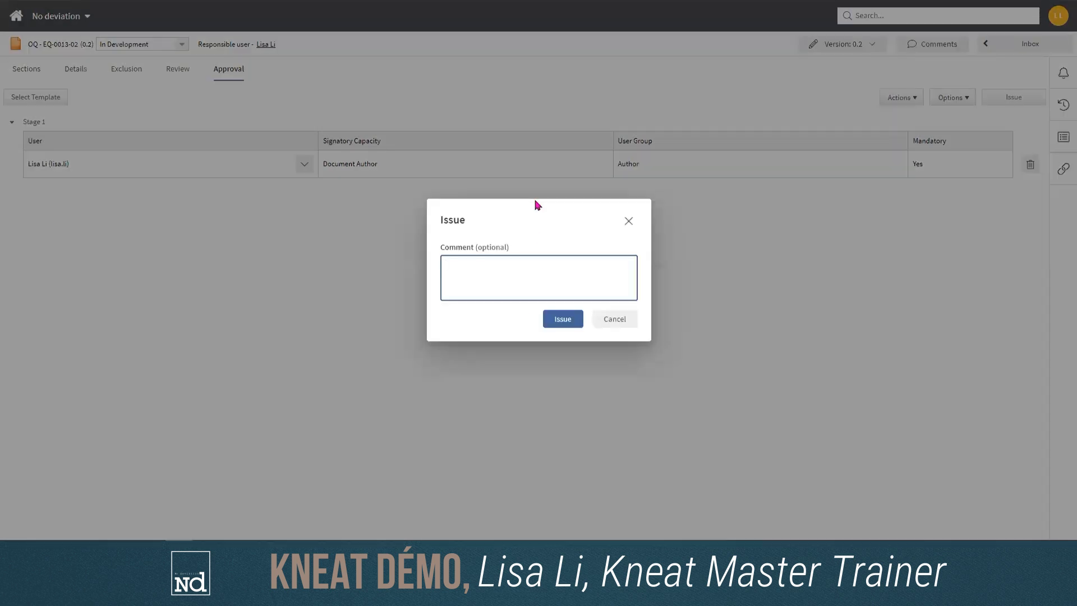
pyautogui.click(562, 319)
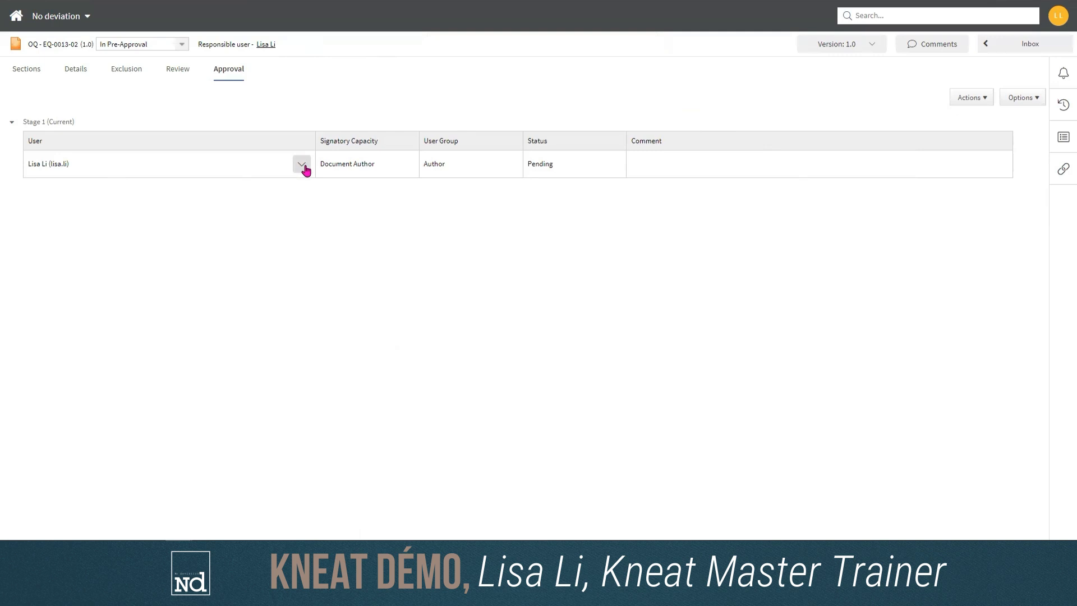
# Check which replacement users are available for the pending Stage 1 approval, leaving the assigned approver in place
pyautogui.click(301, 165)
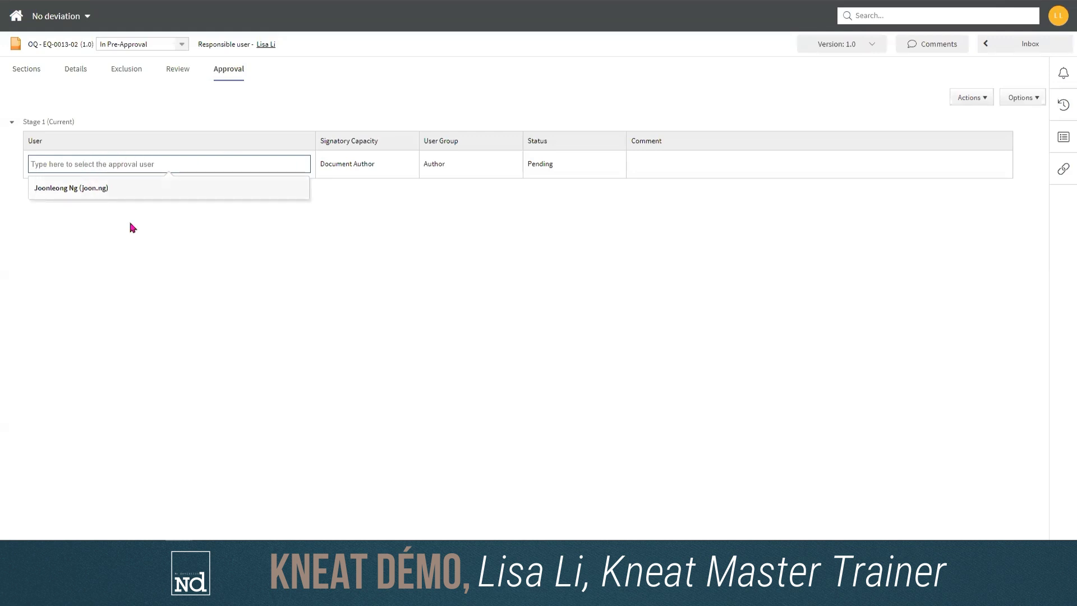
pyautogui.click(433, 204)
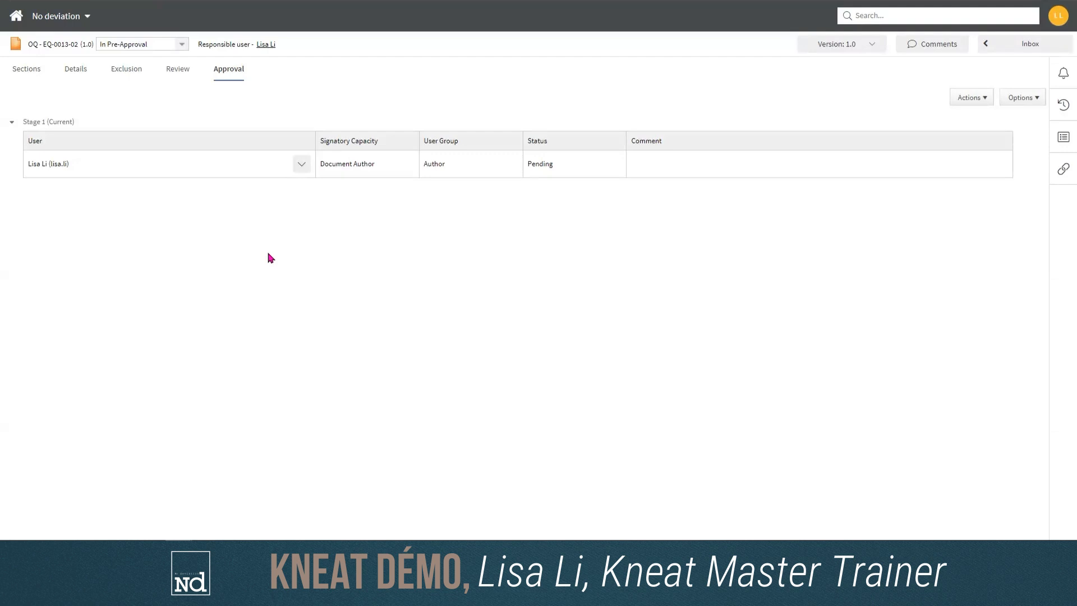
# Open the OQ - EQ-0013-02 pre-approval item from the Inbox and display section 3 Pre-Requisites
pyautogui.click(18, 20)
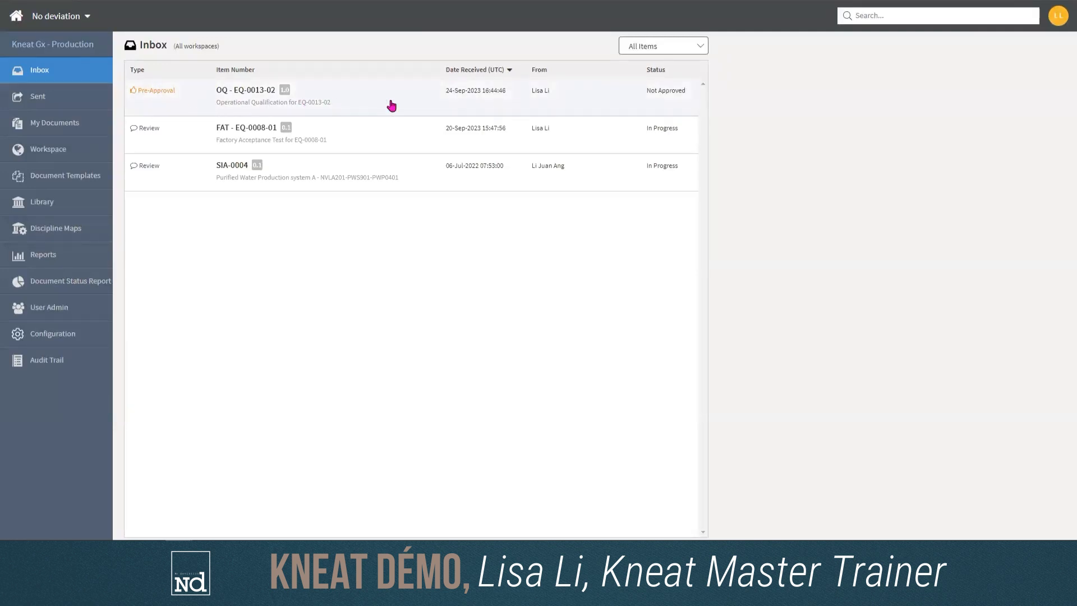
pyautogui.click(372, 105)
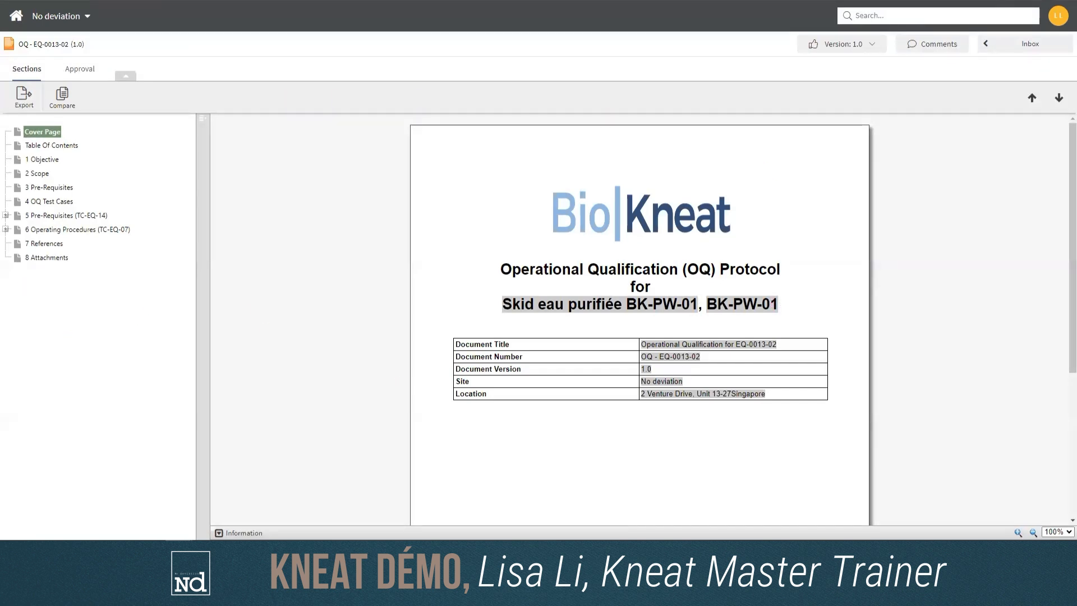
pyautogui.click(49, 190)
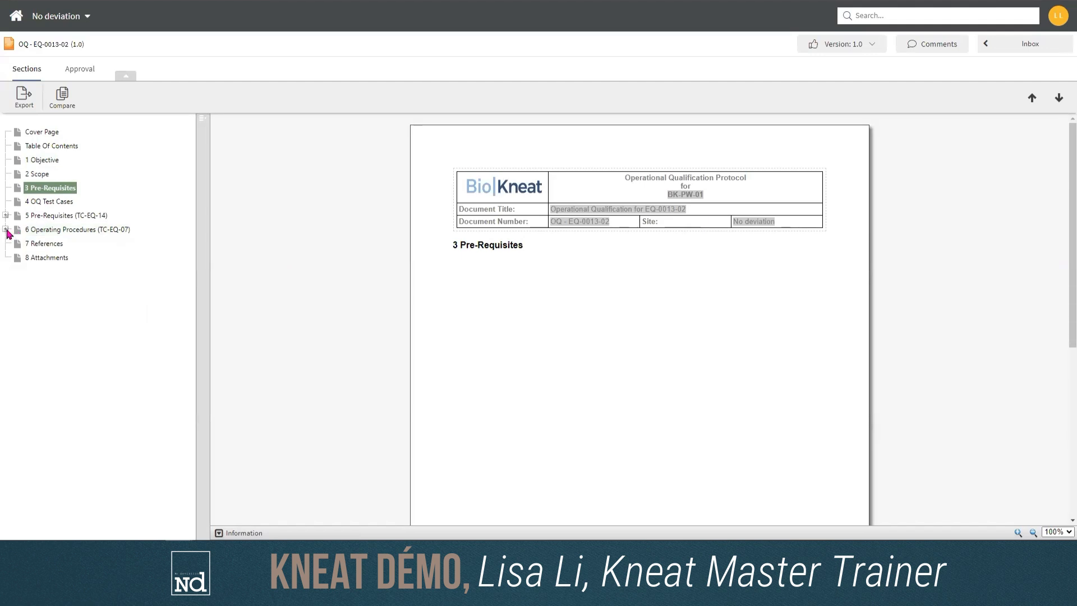
# Compare section 3 Pre-Requisites of version 1.0 with Review Closed (0.1) and check which versions are available for comparison
pyautogui.click(63, 101)
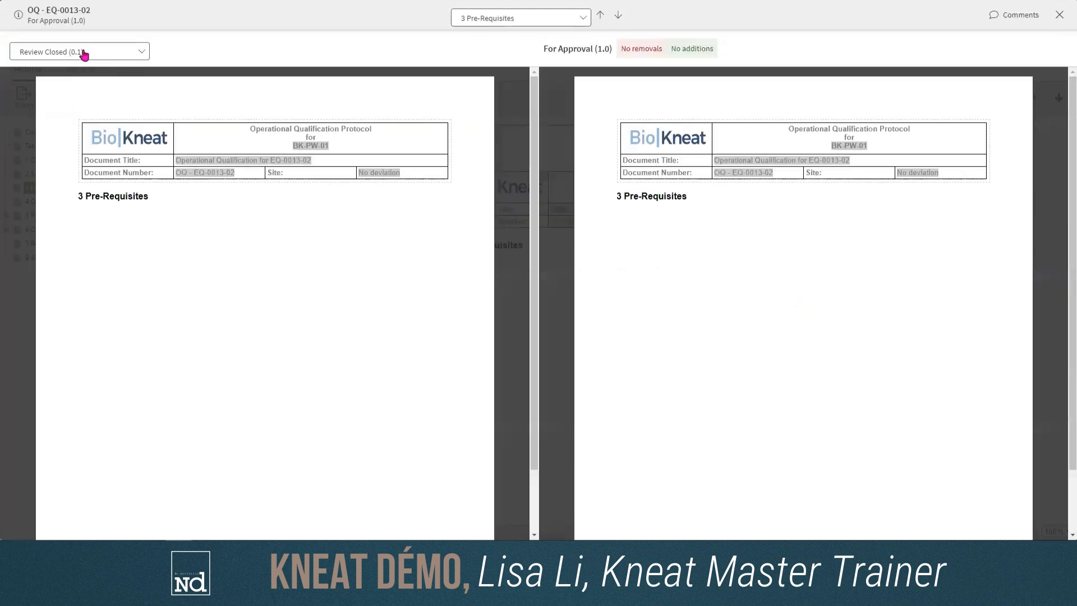
pyautogui.click(141, 54)
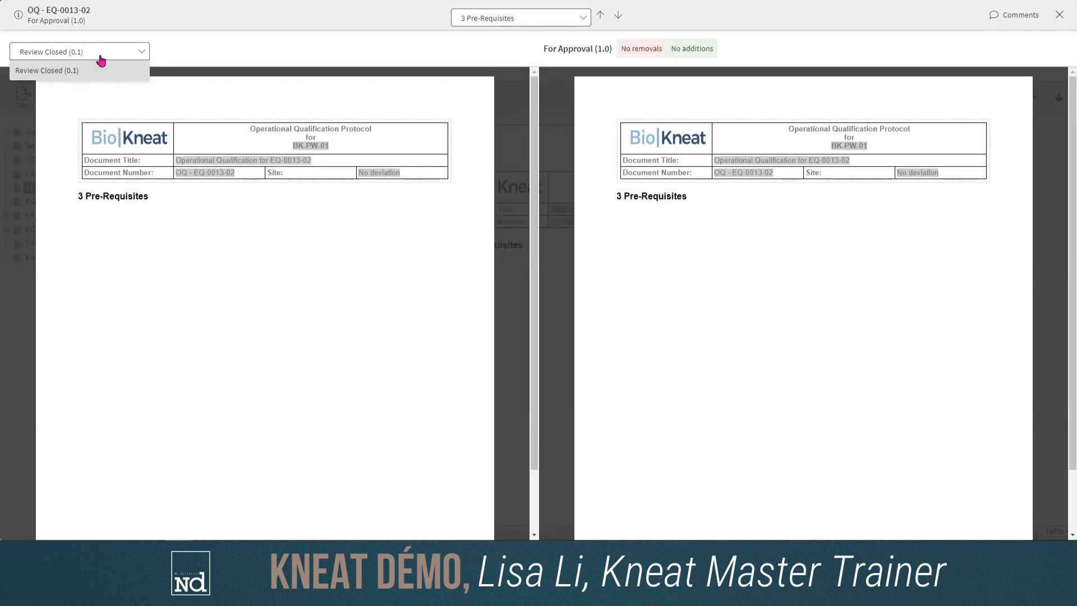
pyautogui.click(255, 43)
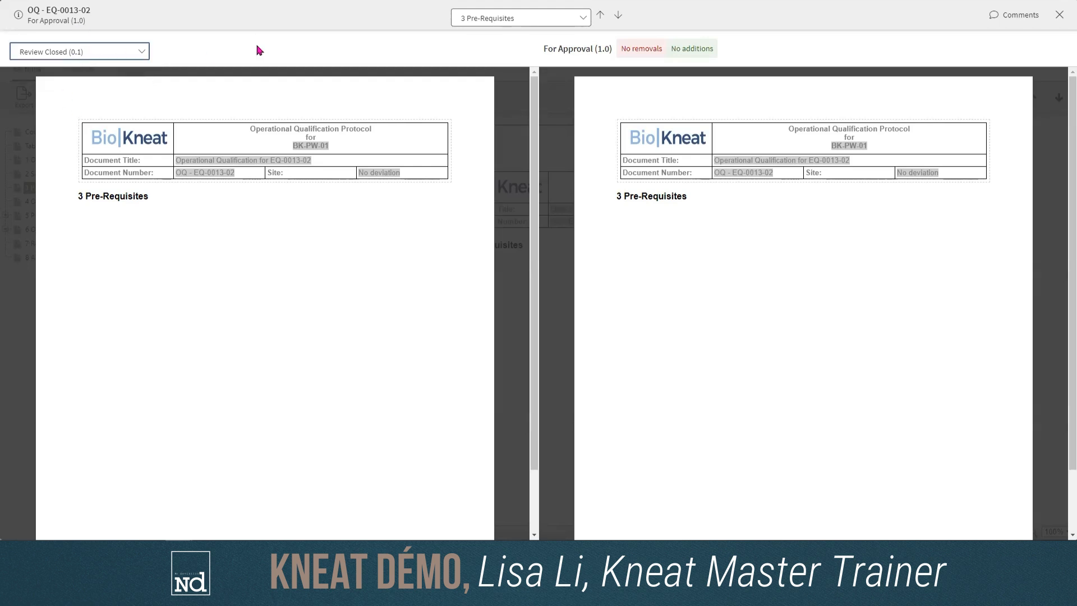
# From the document's comments, go to section 6.1 Operating Procedures in the comparison and read the thread on the Specification Reference heading
pyautogui.click(1017, 22)
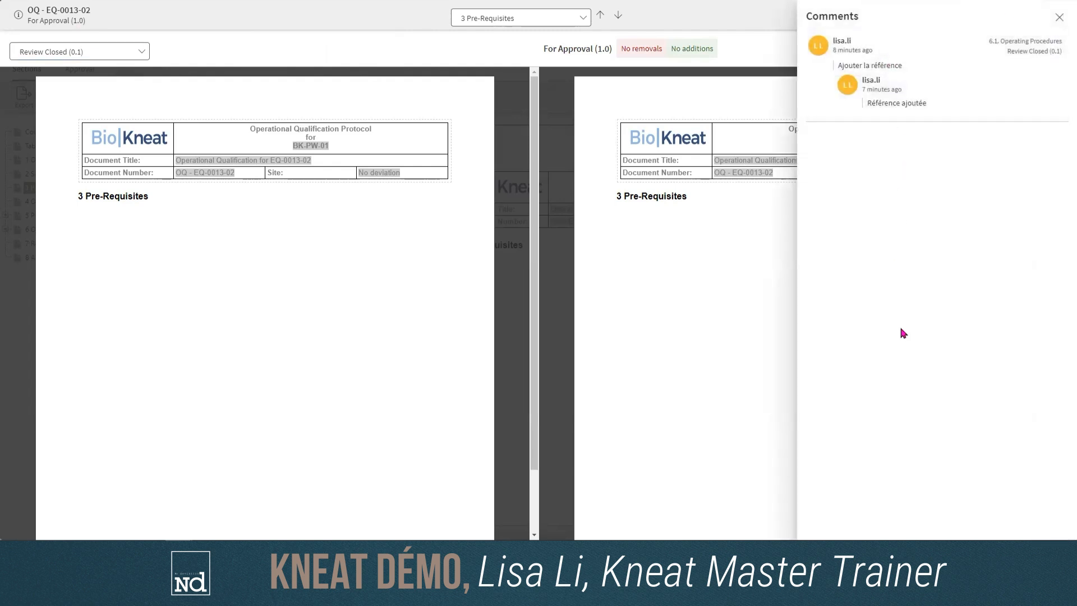
pyautogui.click(939, 82)
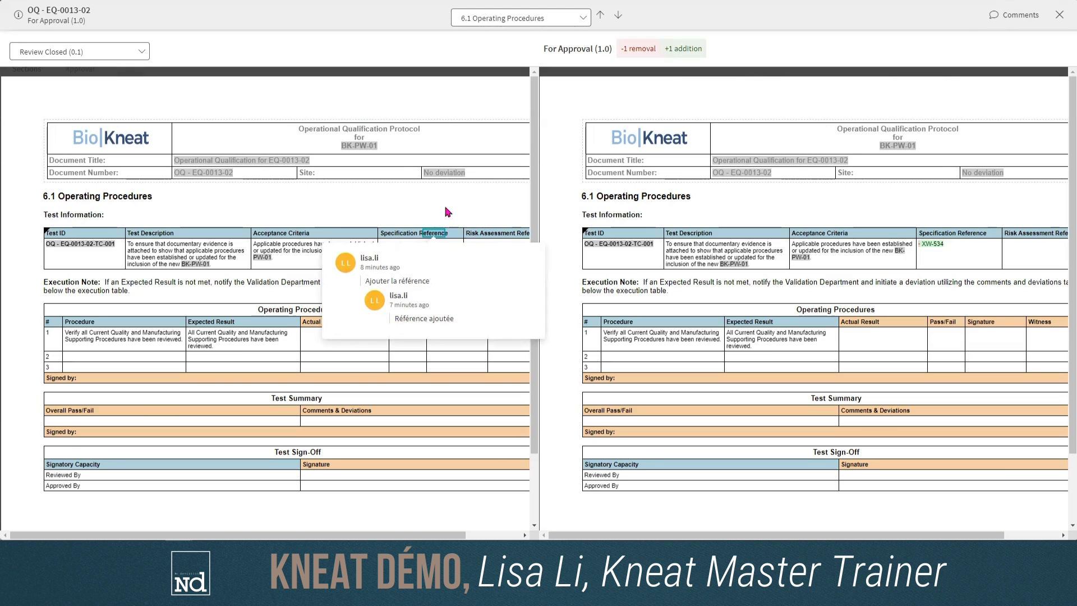
pyautogui.click(429, 233)
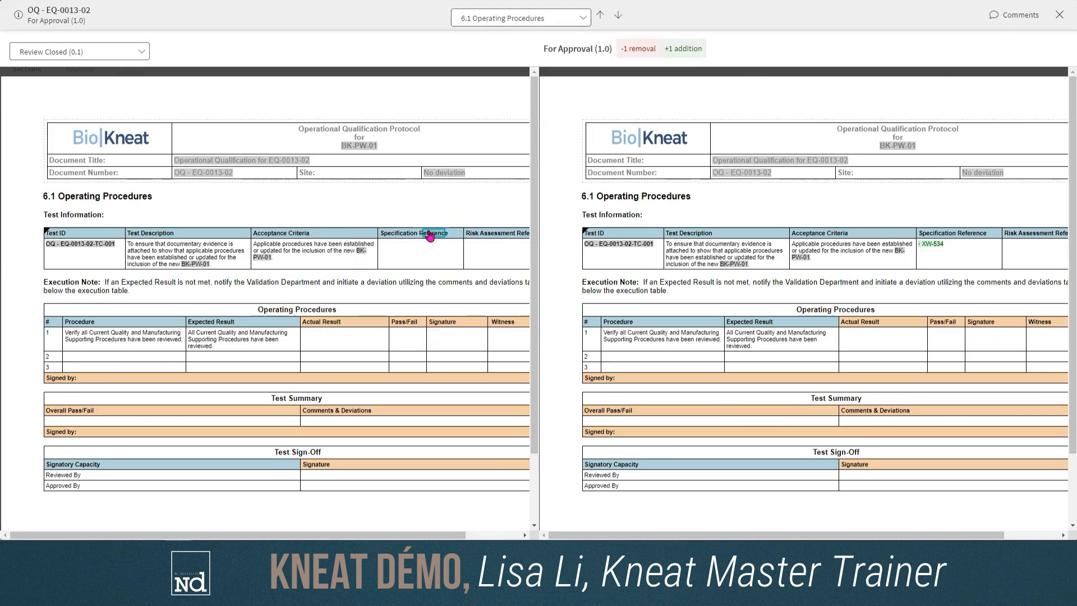
pyautogui.click(430, 234)
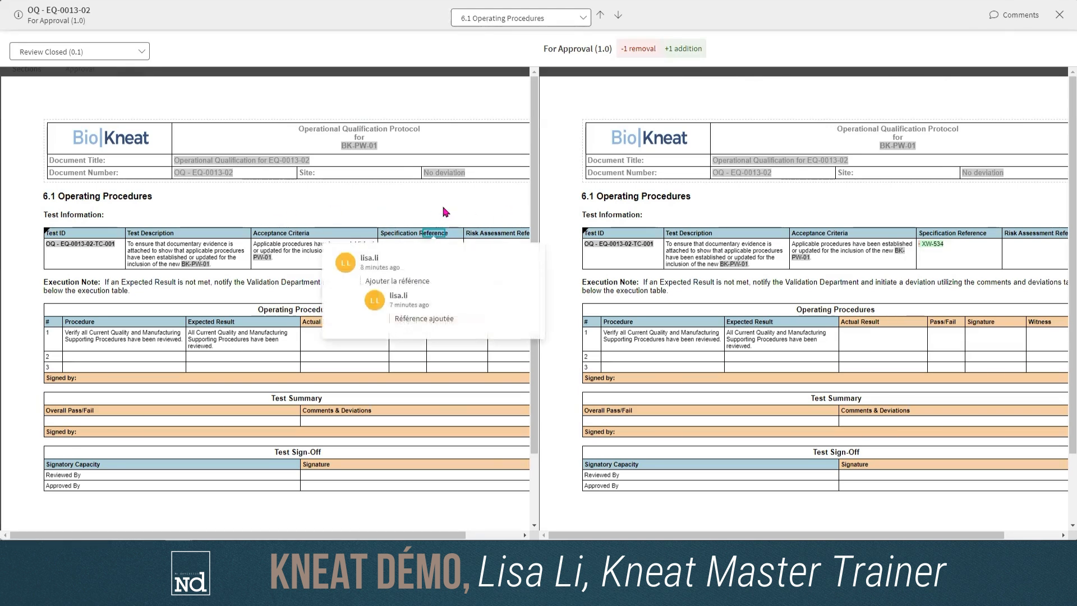
pyautogui.click(434, 233)
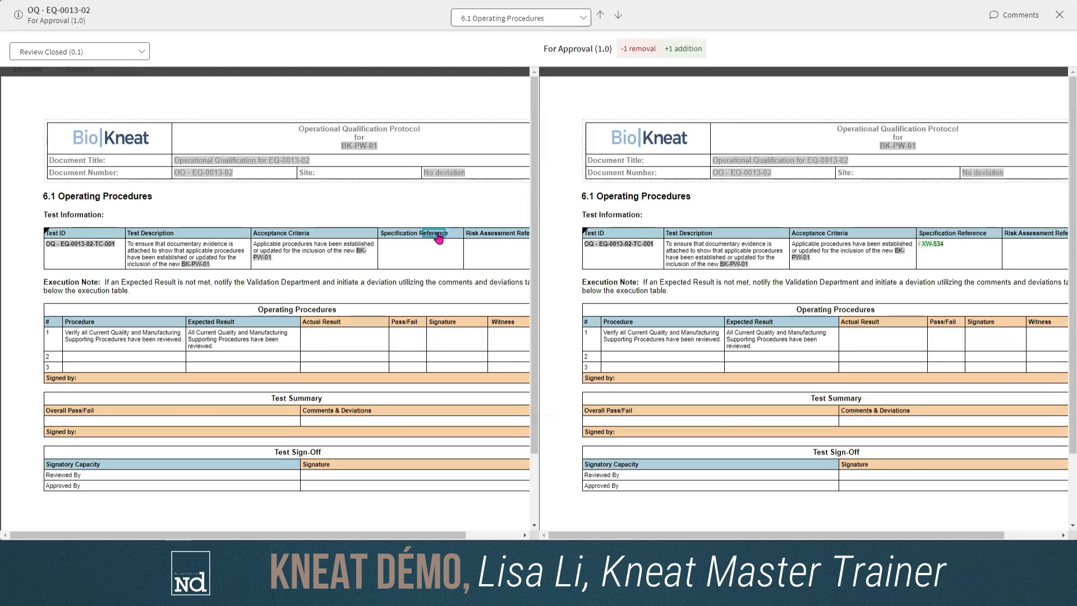
pyautogui.click(439, 237)
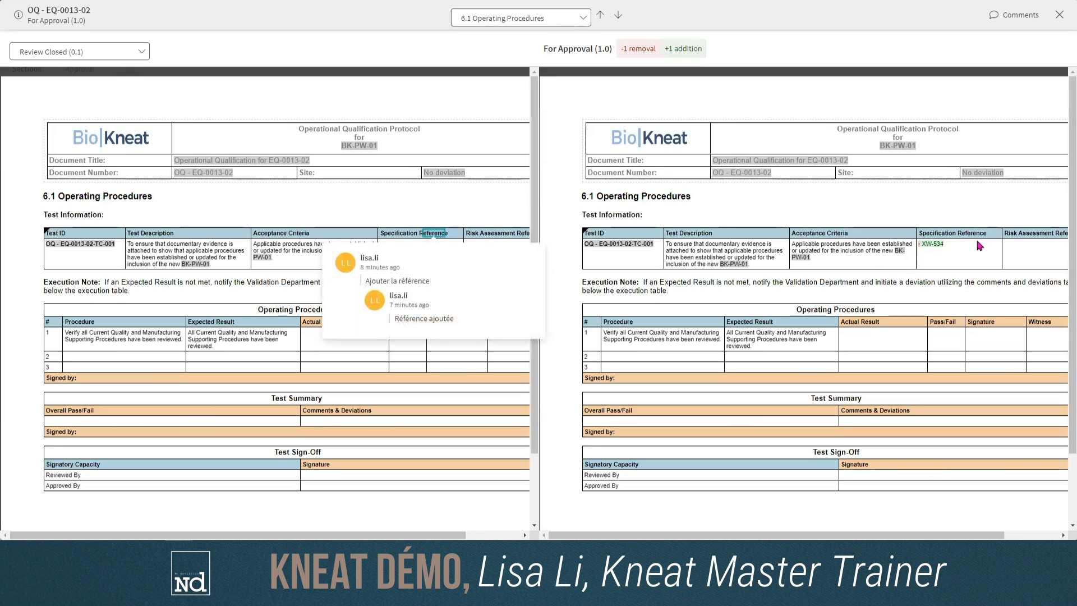
pyautogui.click(917, 193)
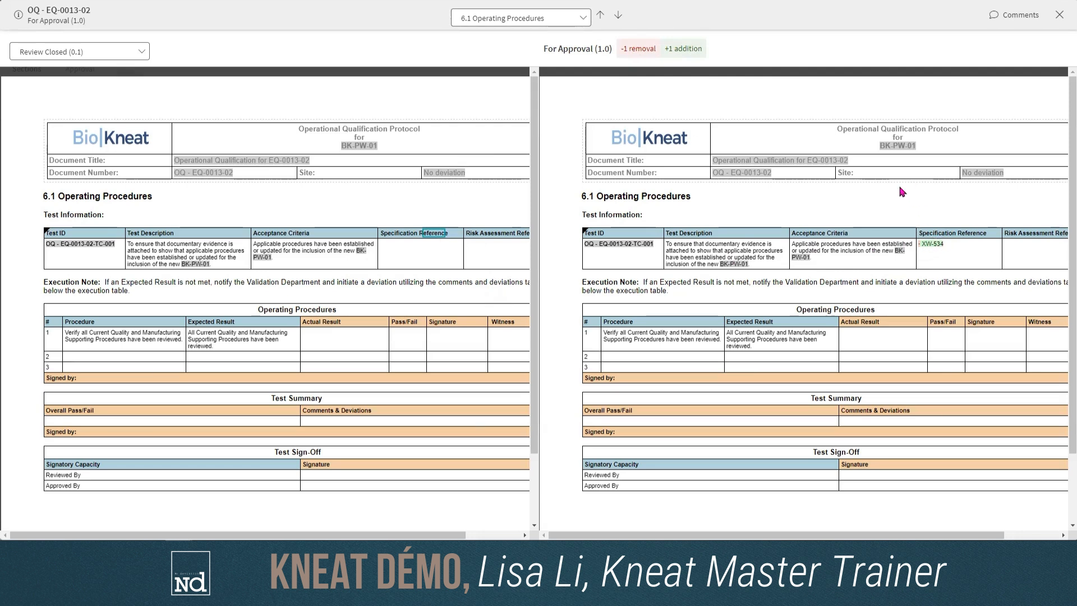
# Step back through the compared sections to 5.1 Pre-Requisites and close the version comparison
pyautogui.click(602, 17)
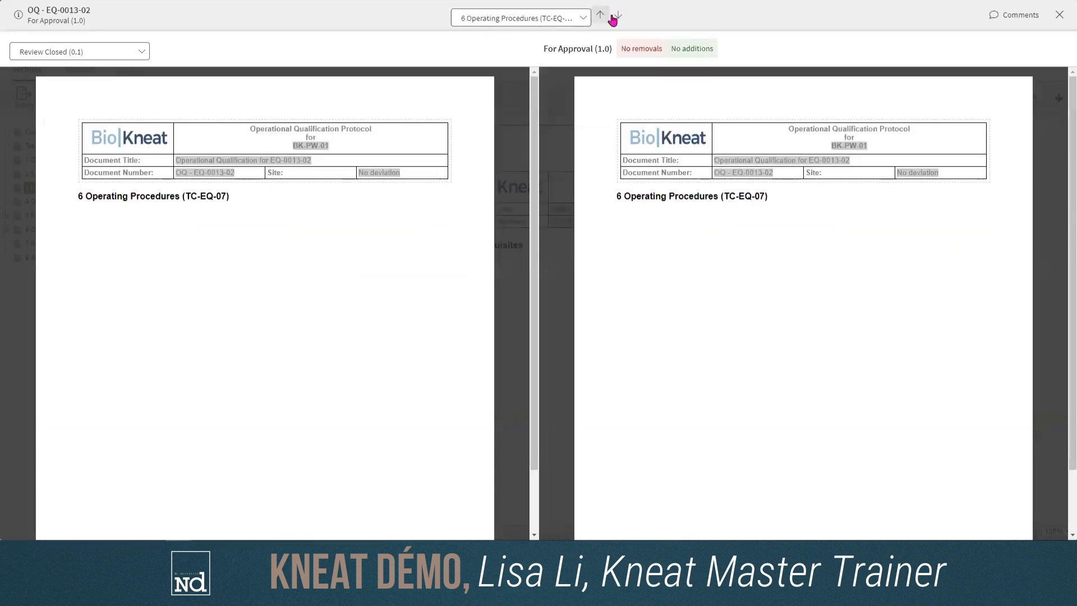
pyautogui.click(602, 17)
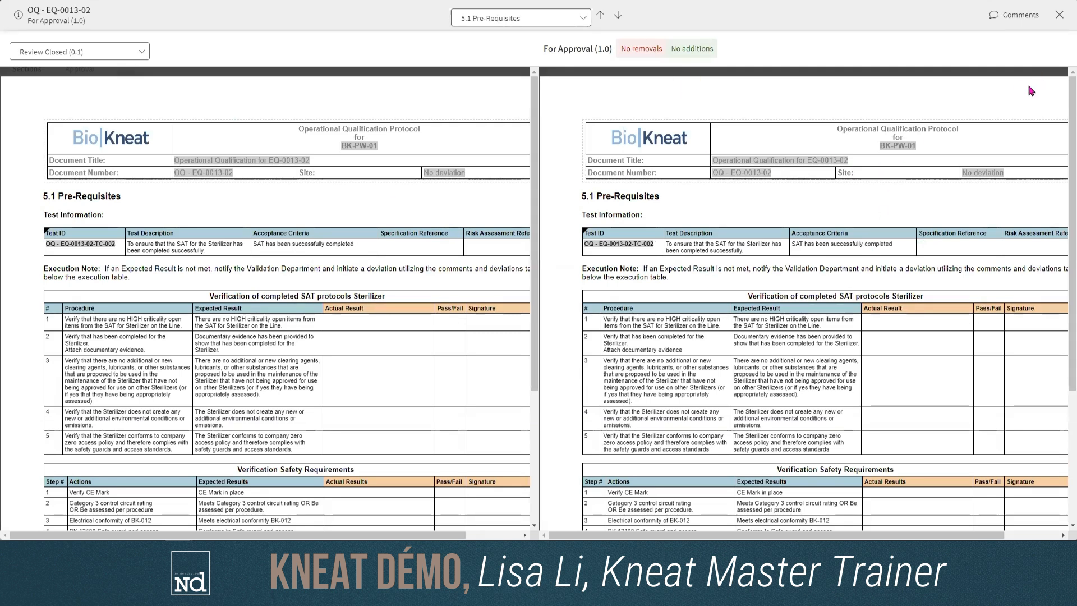
pyautogui.click(1058, 16)
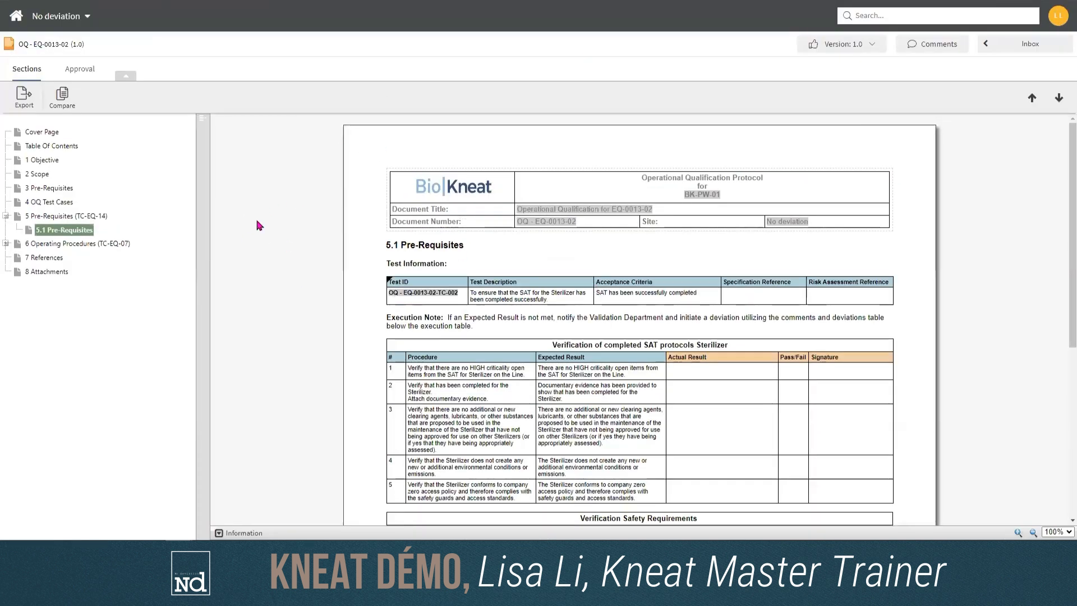
# Approve the document for Stage 1 with the comment "Approbation", signing with the account password
pyautogui.click(79, 69)
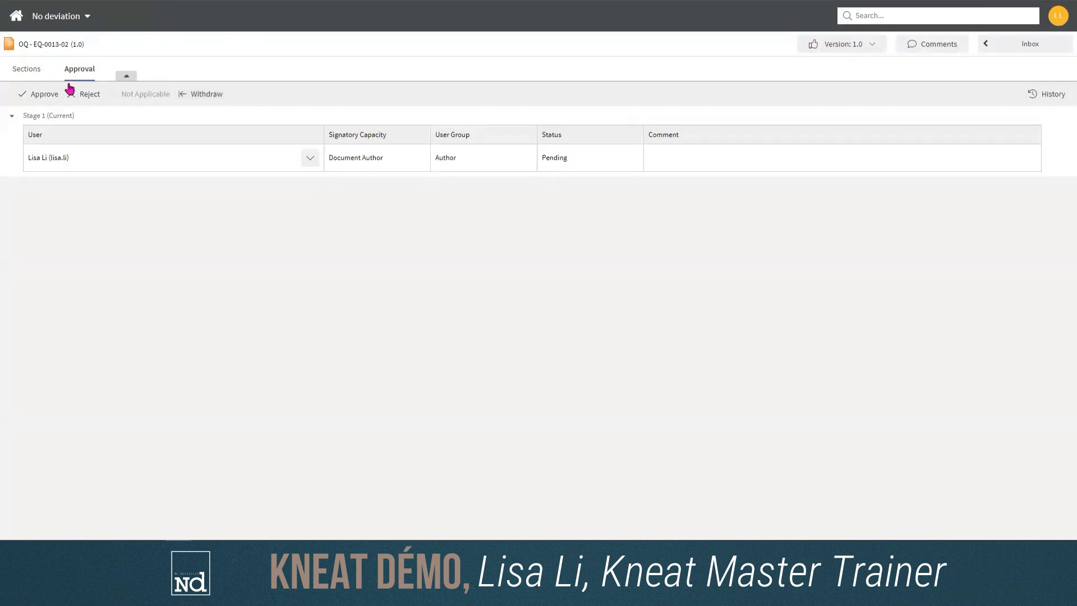
pyautogui.click(40, 96)
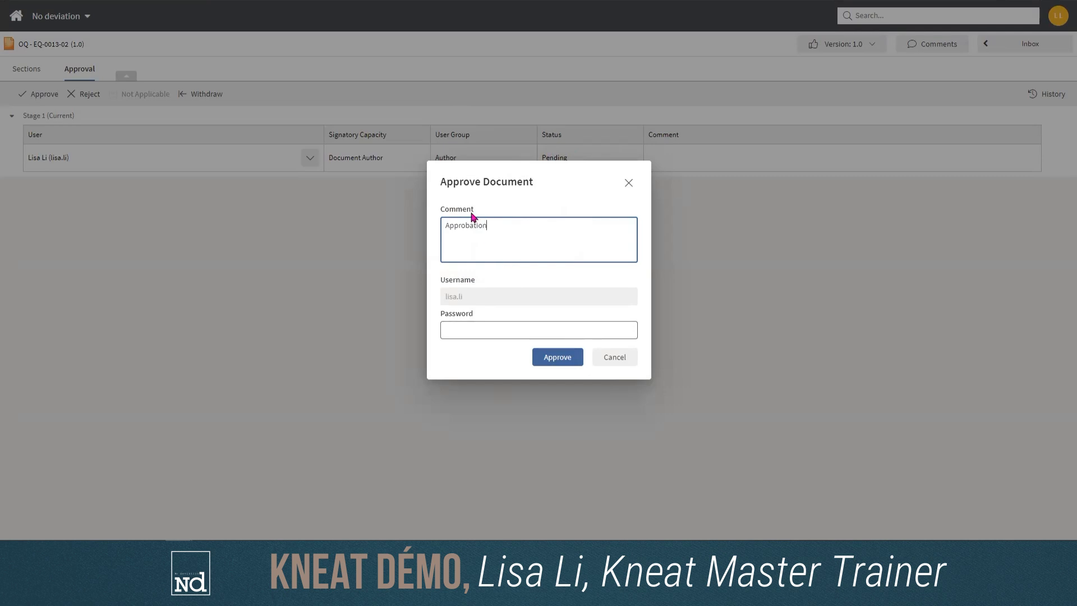
pyautogui.click(453, 330)
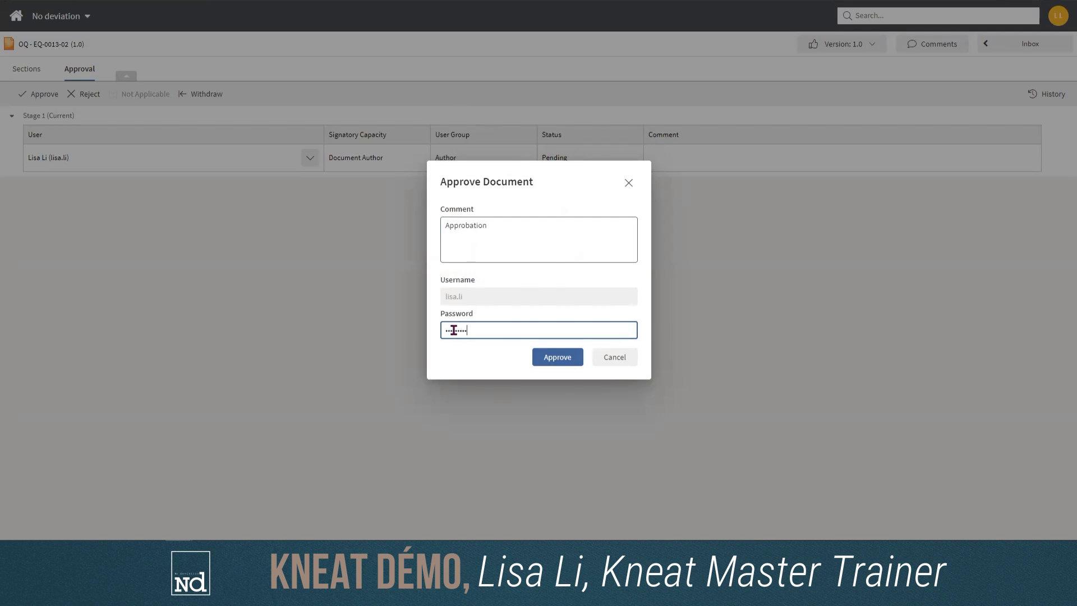
pyautogui.press('Return')
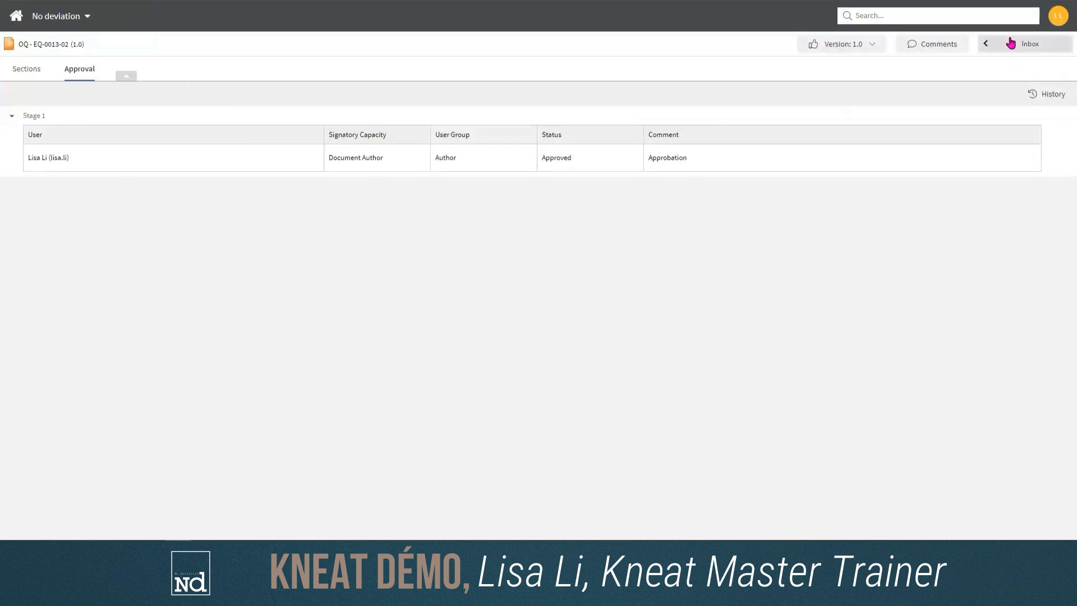
# Open the OQ - EQ-0013-02 protocol from the EQ-0013-02 package under Utilities, Clean Utilities, BK-PW-01 in the Workspace
pyautogui.click(15, 21)
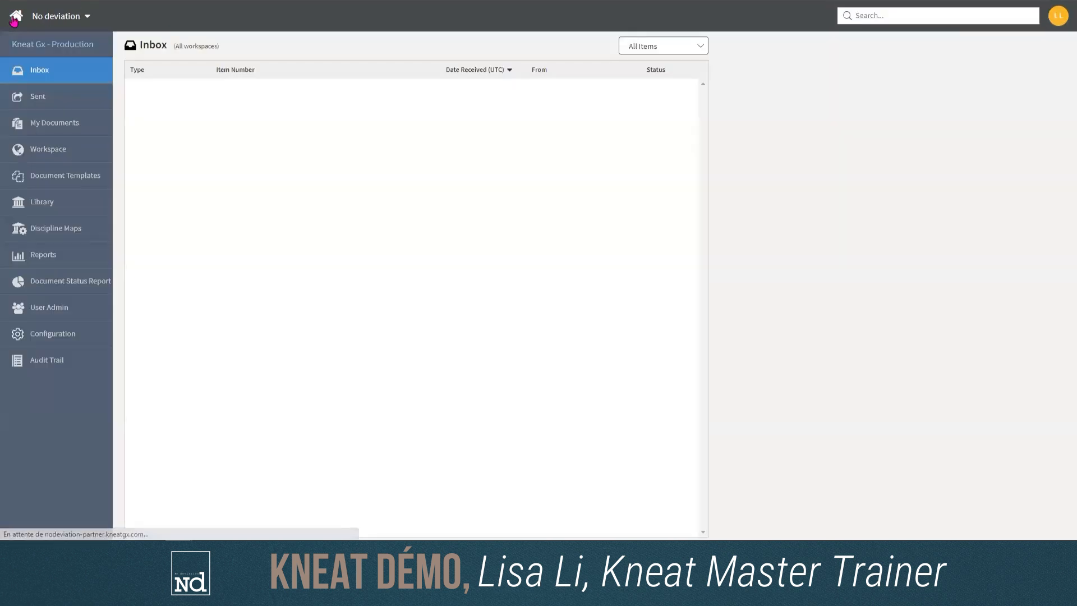
pyautogui.click(52, 159)
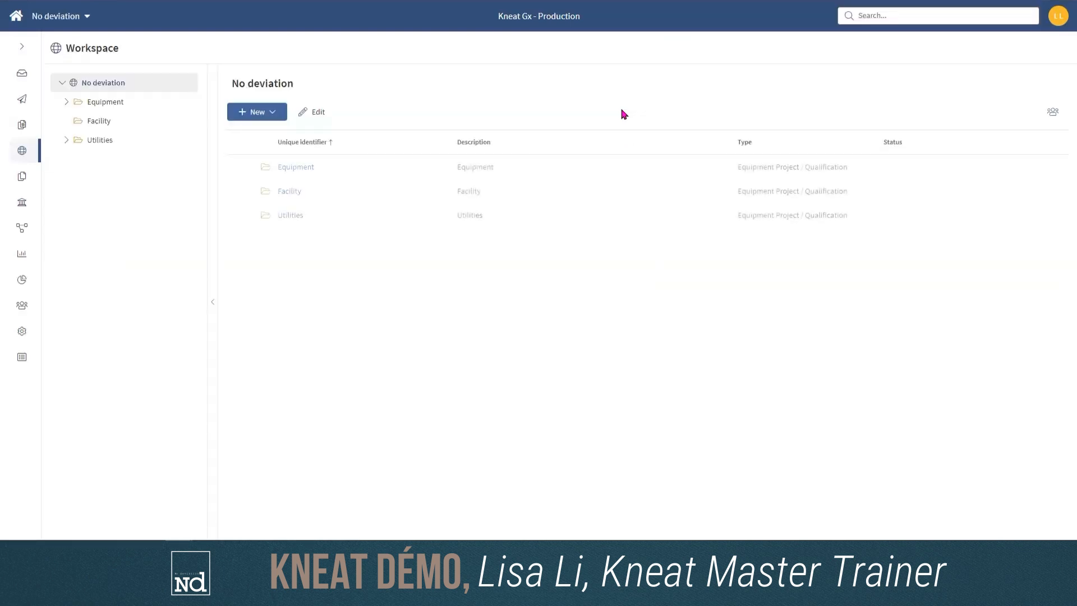
pyautogui.click(66, 140)
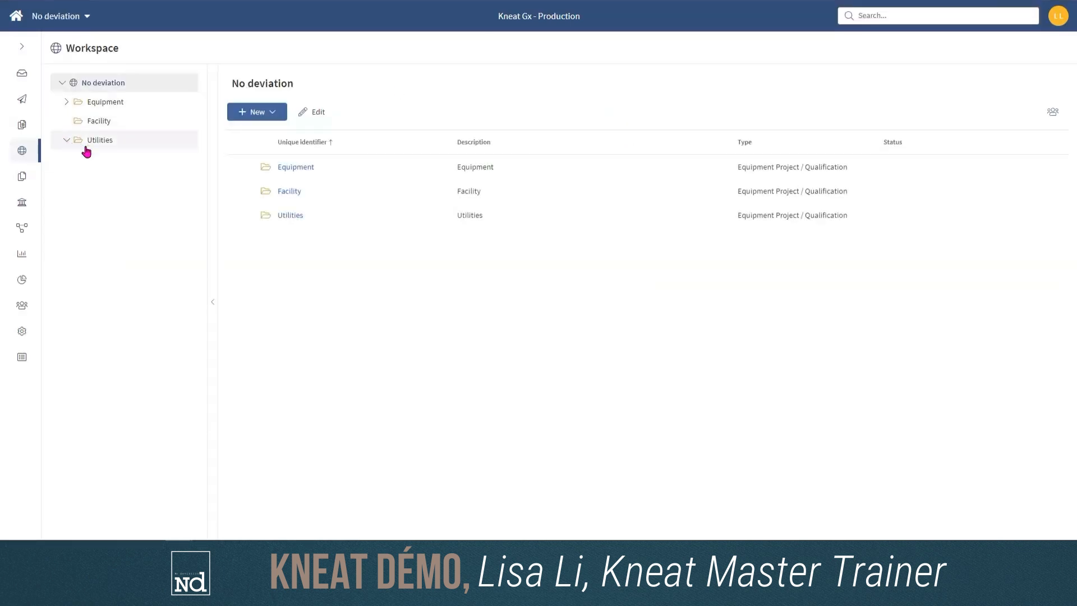
pyautogui.click(119, 180)
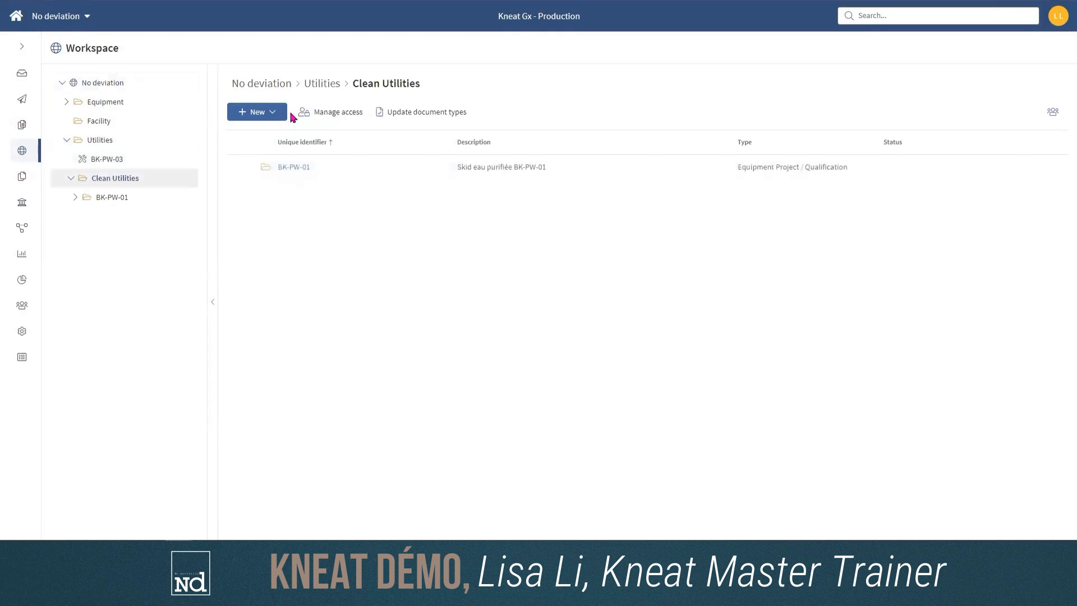
pyautogui.click(75, 197)
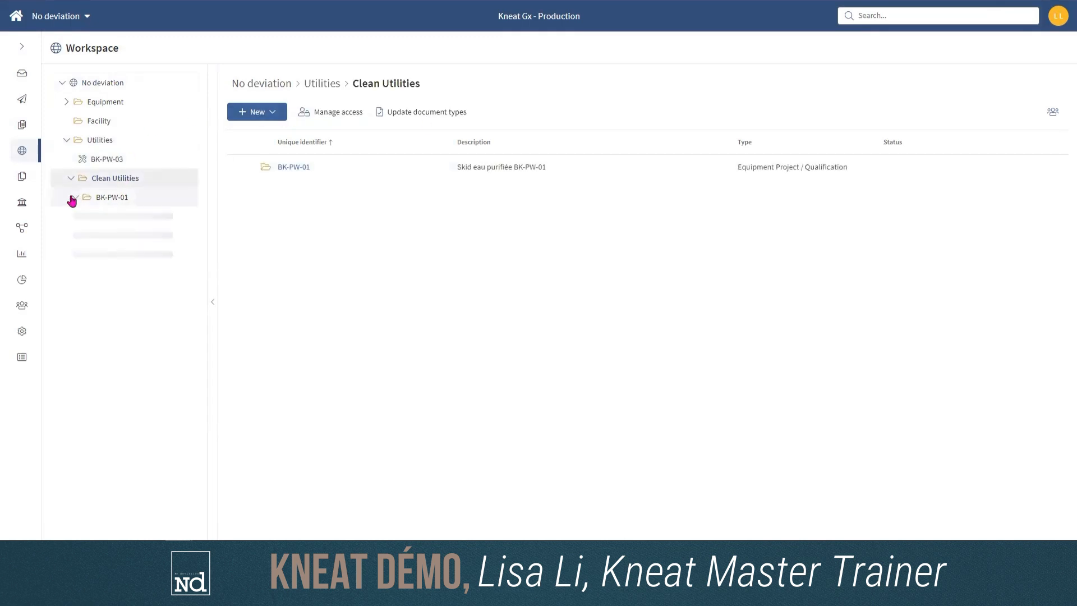
pyautogui.click(110, 218)
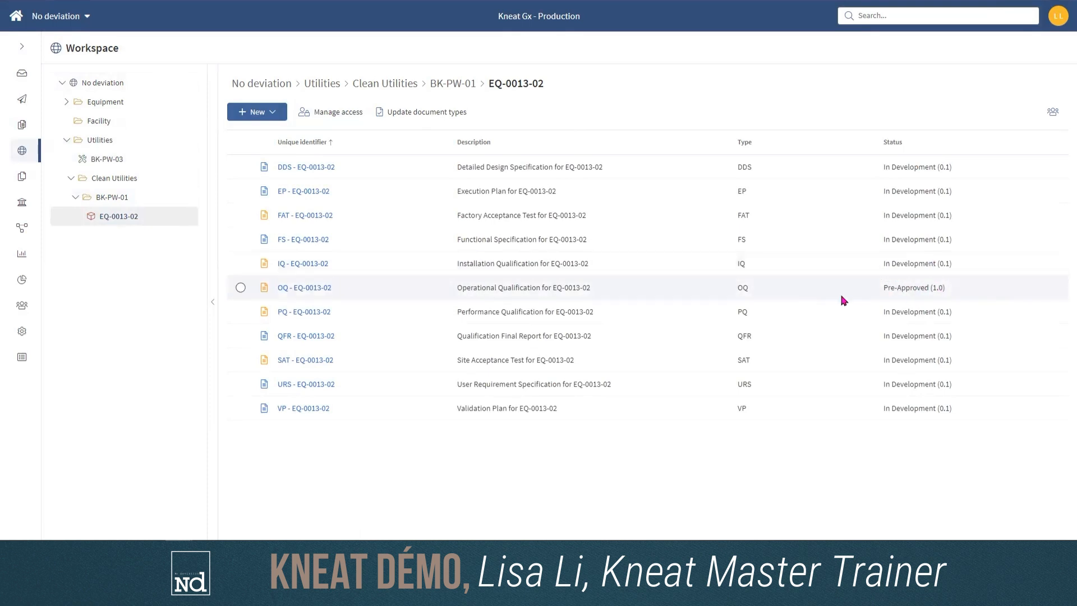
pyautogui.click(303, 290)
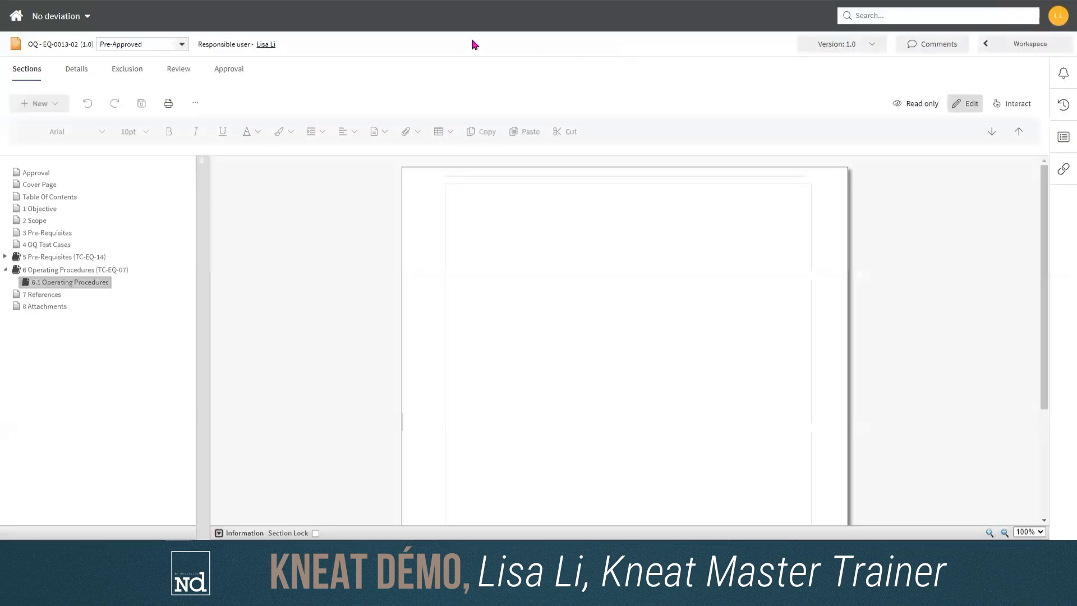
pyautogui.scroll(-3, 442, 314)
pyautogui.scroll(1, 451, 316)
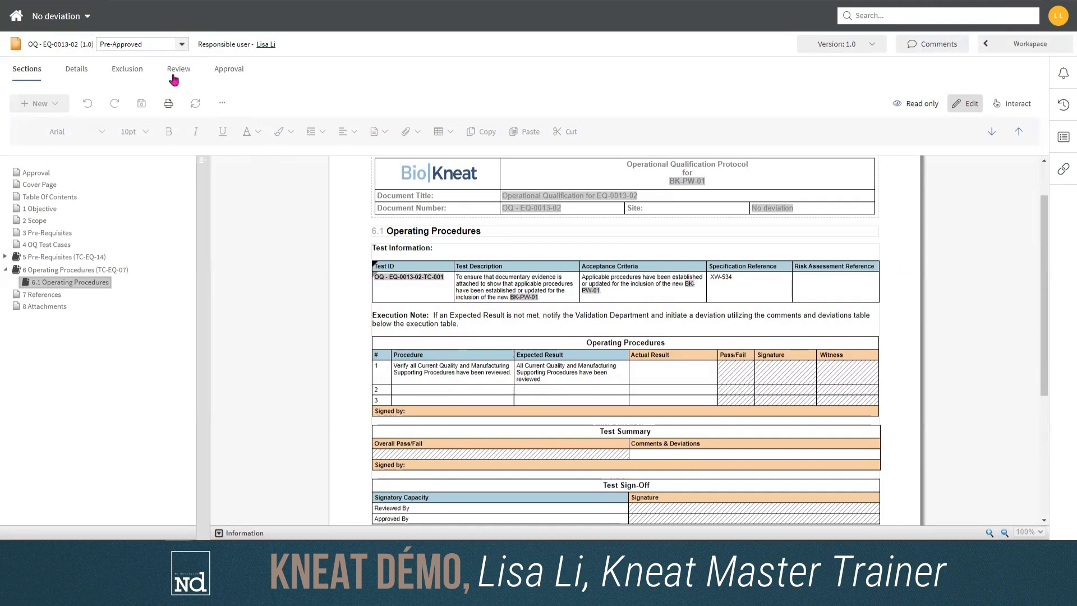
# Release the pre-approved OQ - EQ-0013-02 protocol for testing and confirm the release
pyautogui.click(182, 44)
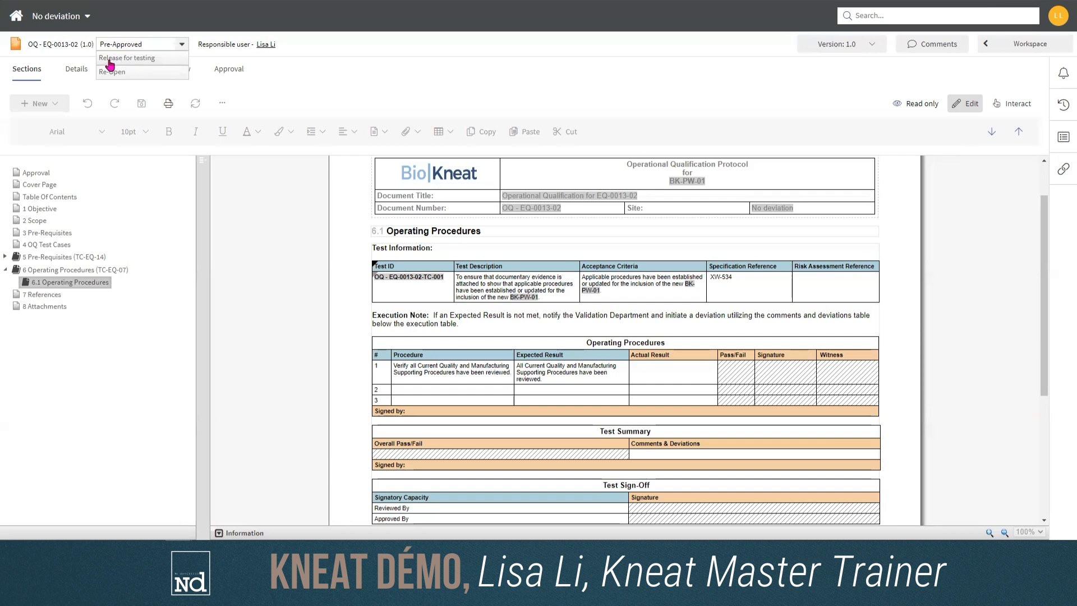
pyautogui.click(156, 62)
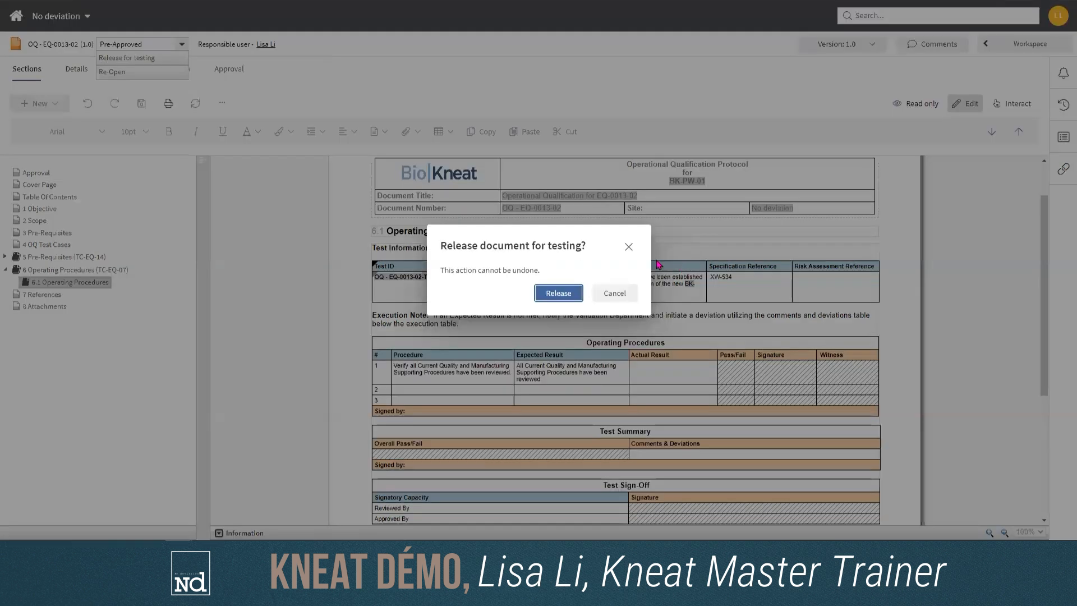
pyautogui.click(558, 293)
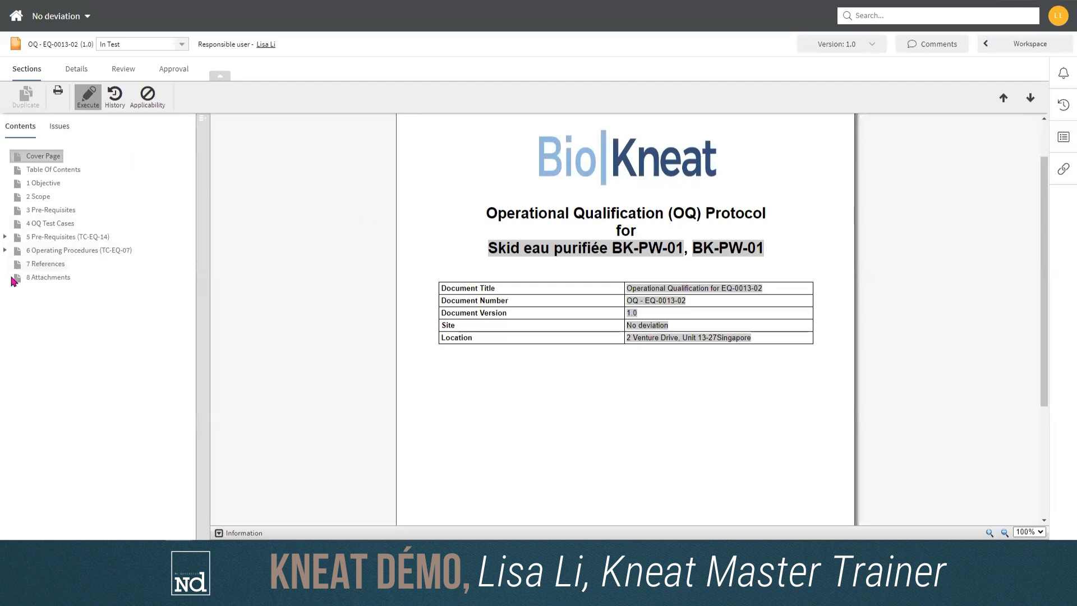
# Display section 6.1 Operating Procedures for execution and check which cells of procedure row 1 accept entries
pyautogui.click(6, 251)
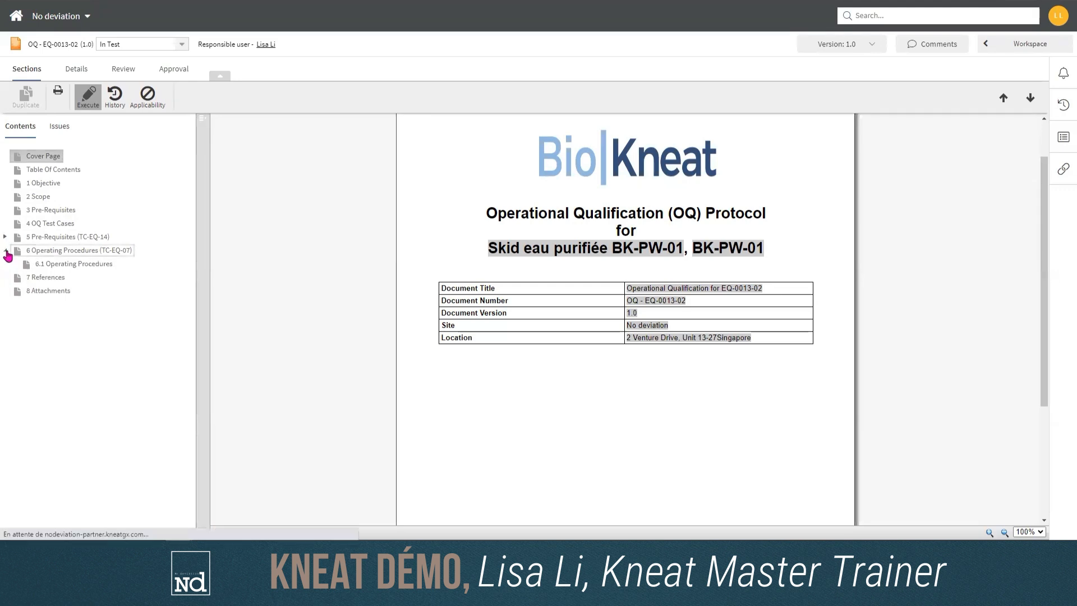
pyautogui.click(89, 267)
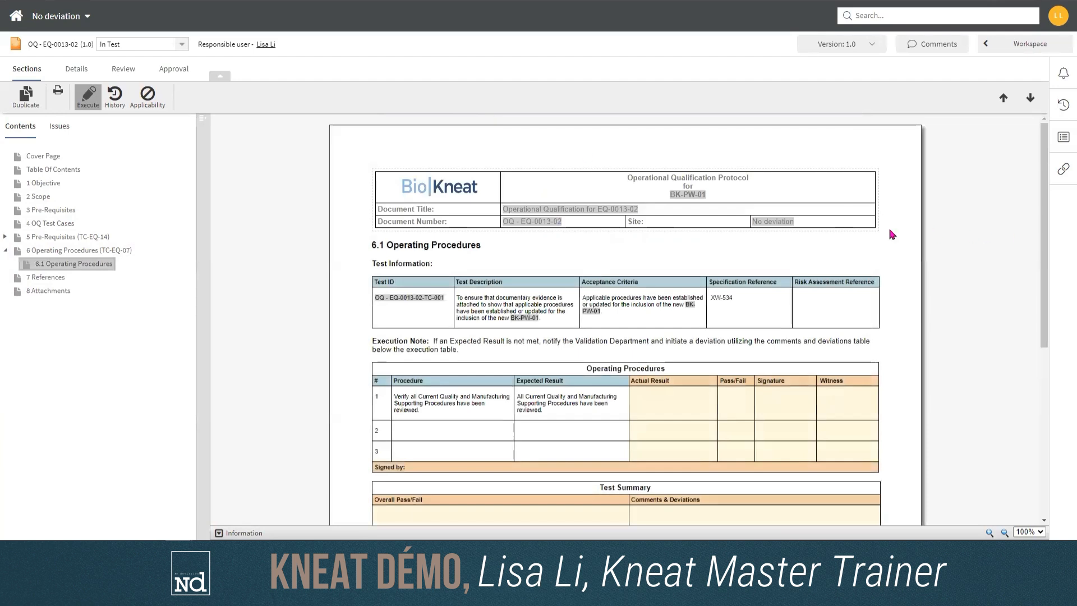
pyautogui.scroll(-2, 891, 234)
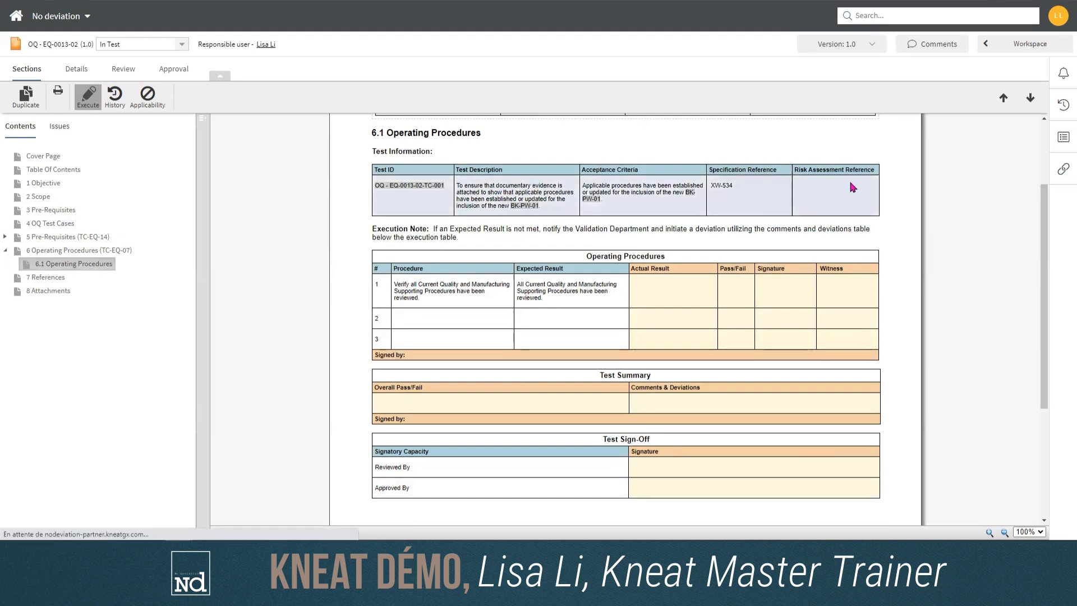
pyautogui.click(458, 303)
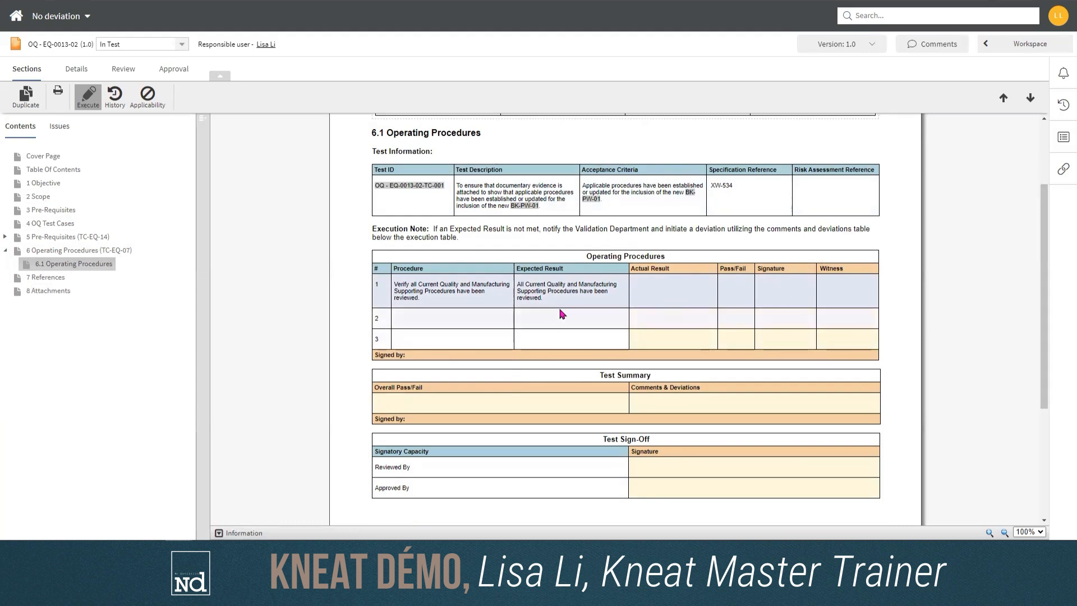
pyautogui.click(662, 298)
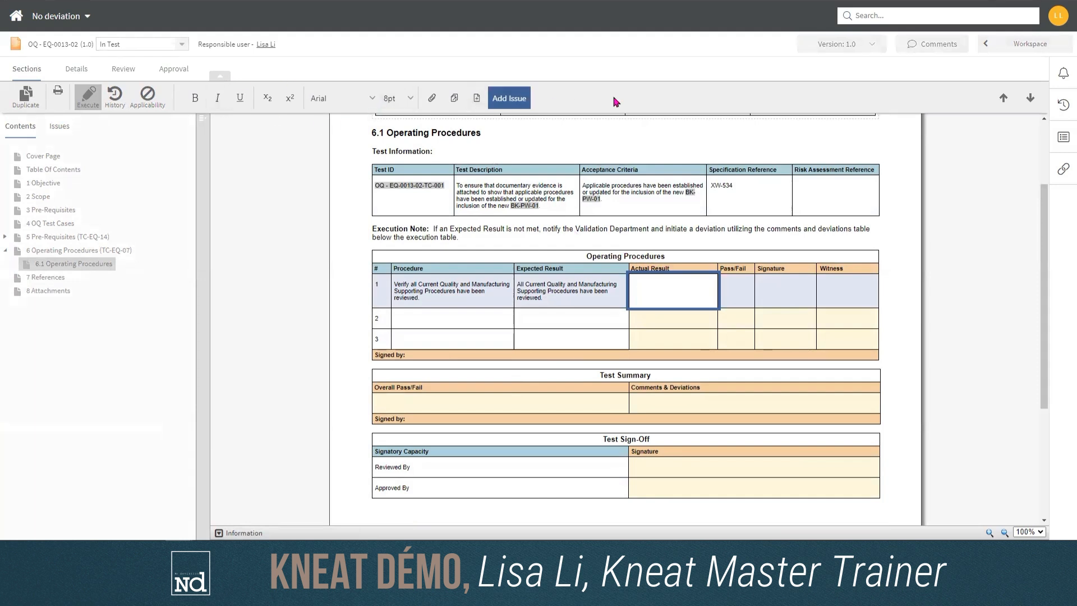
pyautogui.click(276, 192)
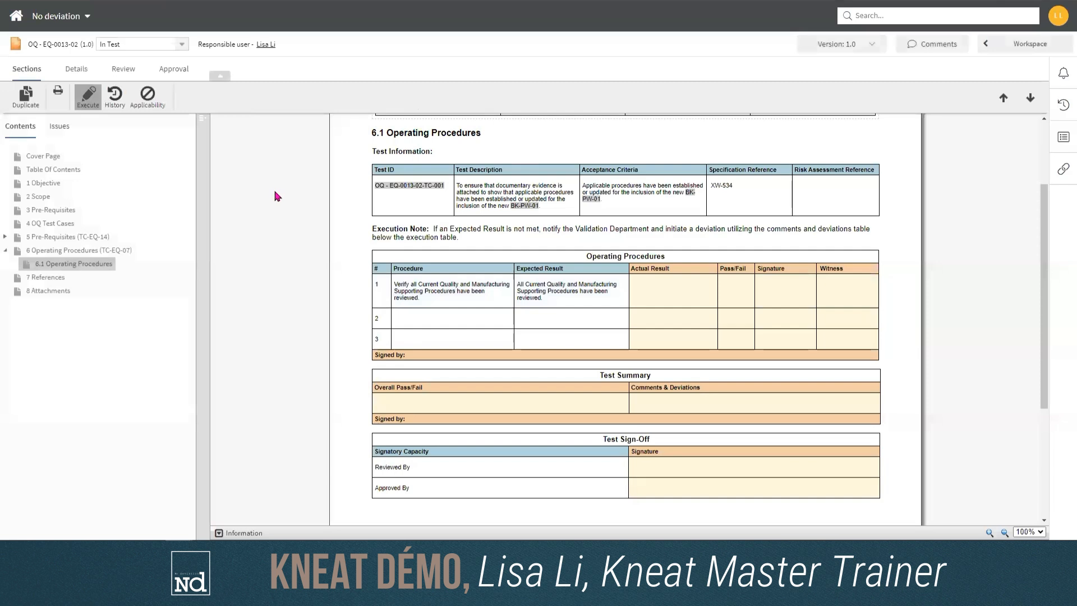
pyautogui.click(88, 106)
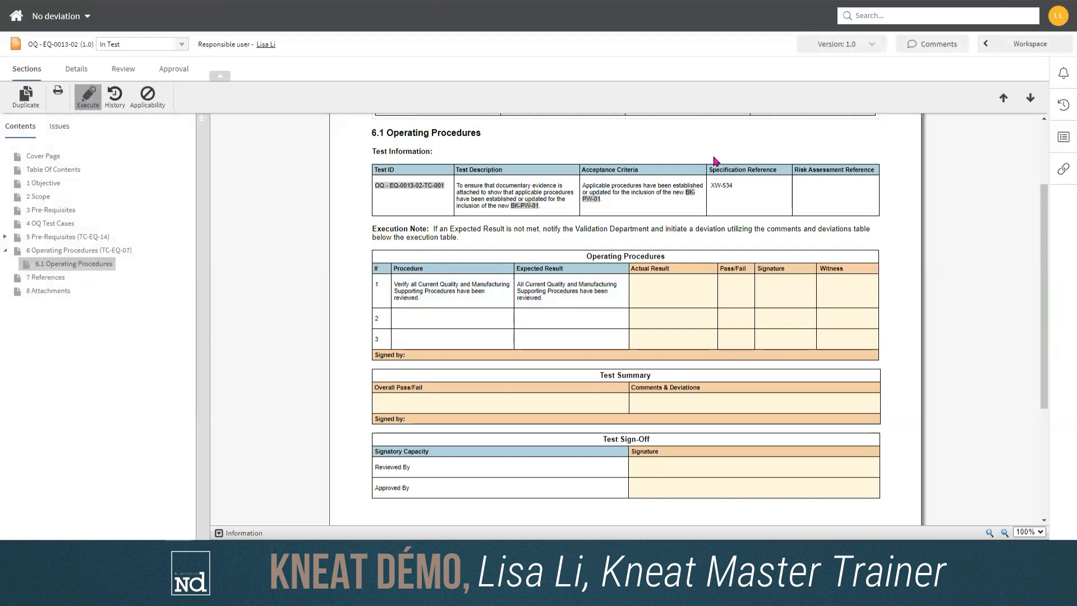
# Copy the Expected Result text of procedure row 1 into its Actual Result cell and save the entry
pyautogui.click(659, 292)
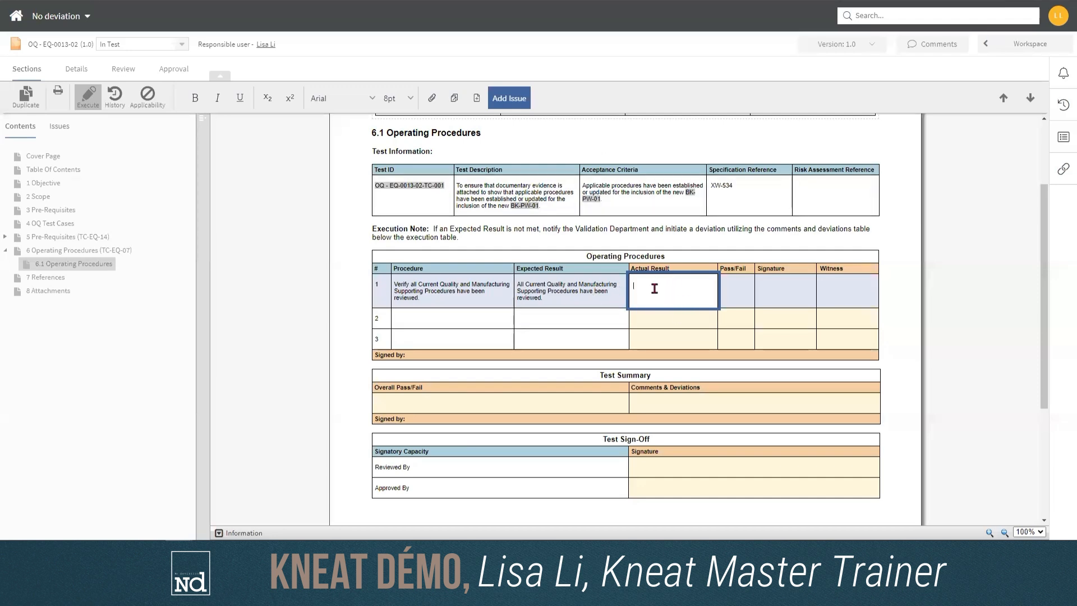
pyautogui.tripleClick(520, 289)
pyautogui.hotkey('ctrl', 'c')
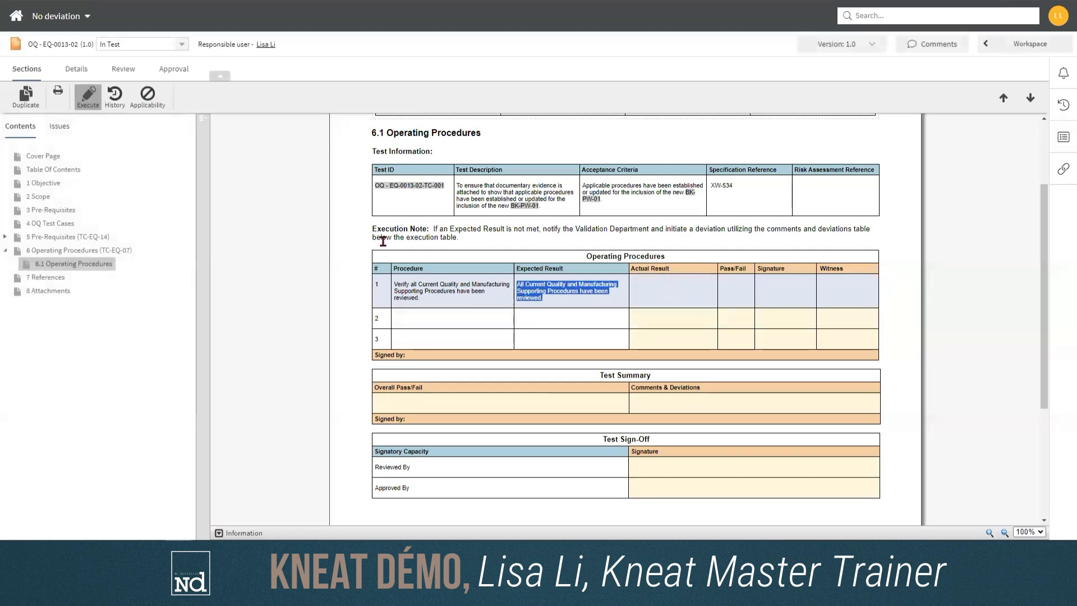
pyautogui.click(649, 291)
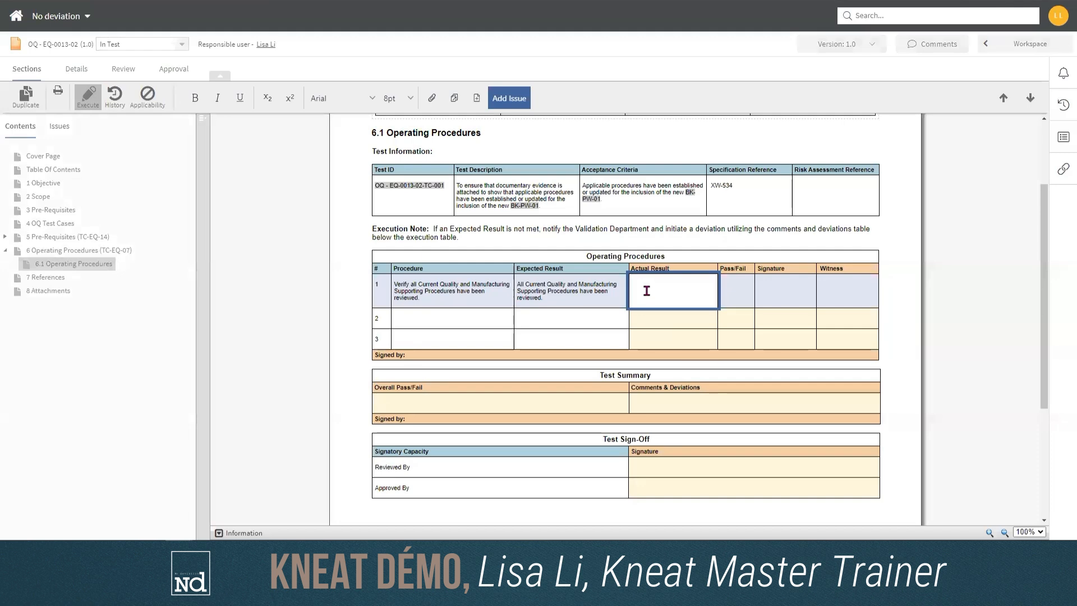
pyautogui.hotkey('ctrl', 'v')
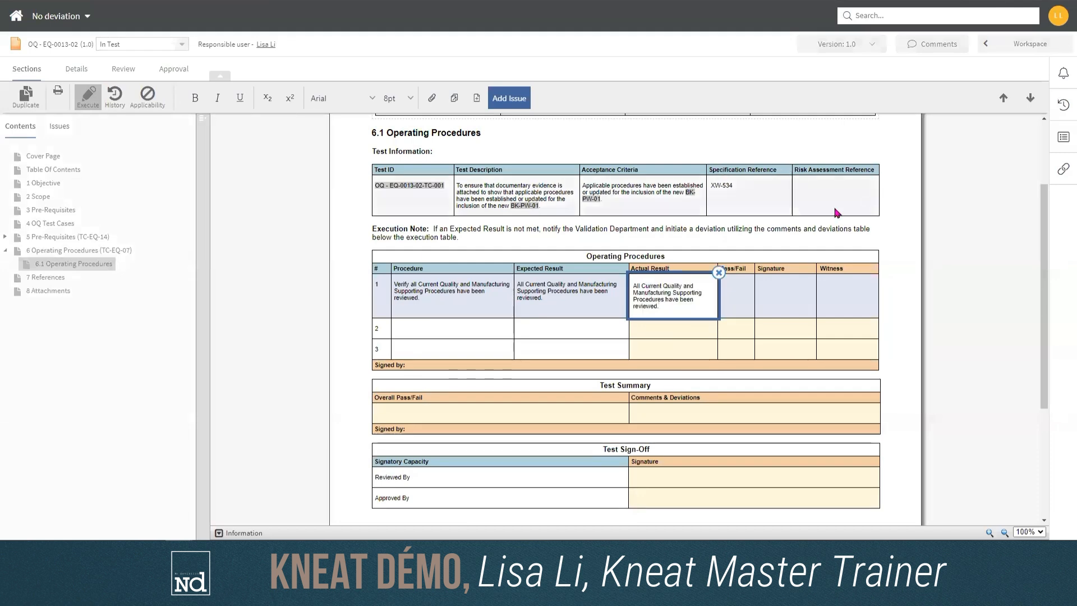
pyautogui.click(1003, 286)
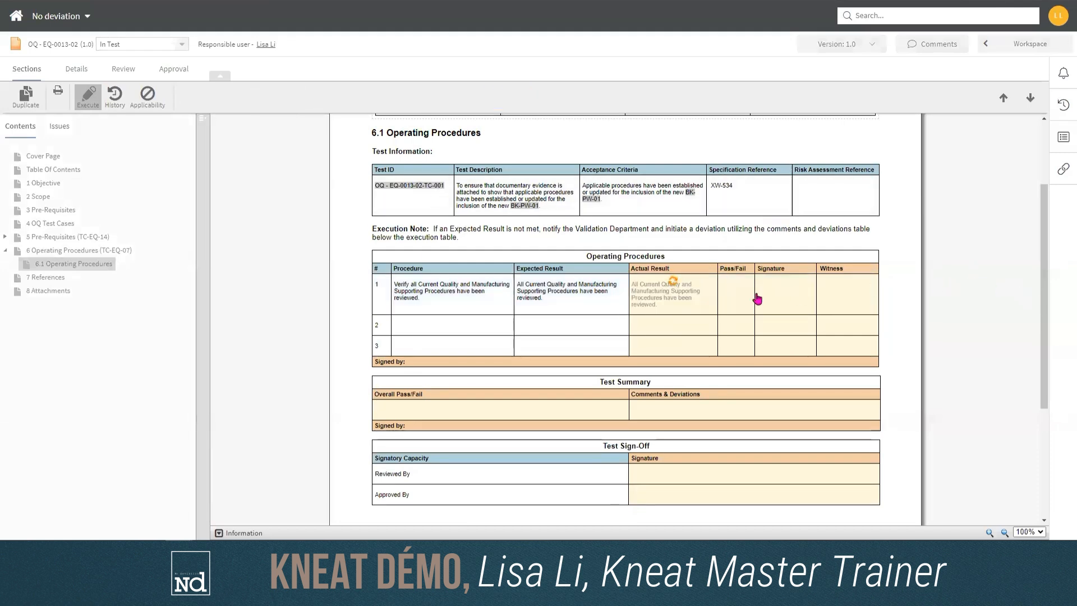
# Attach Blank.pdf to the Actual Result cell of procedure row 2, and preview the attached file
pyautogui.click(662, 325)
pyautogui.click(432, 100)
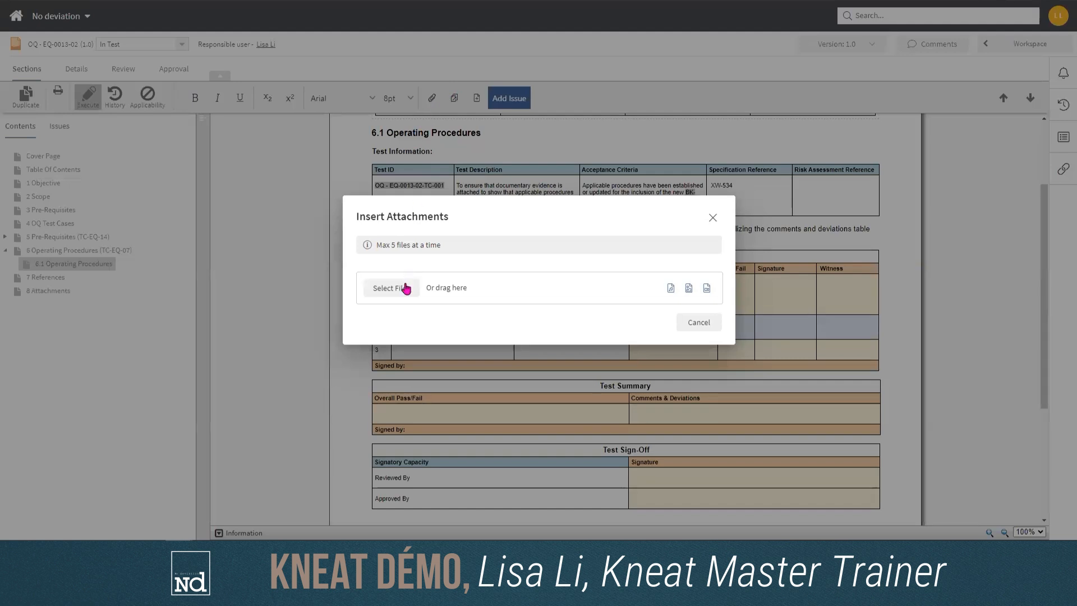
pyautogui.click(400, 290)
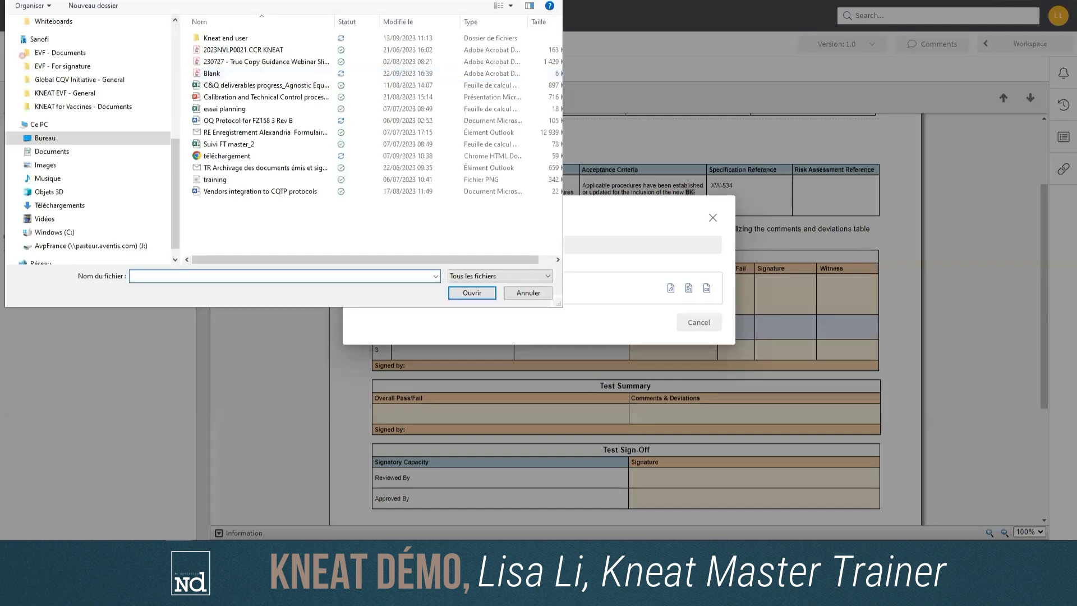
pyautogui.doubleClick(212, 74)
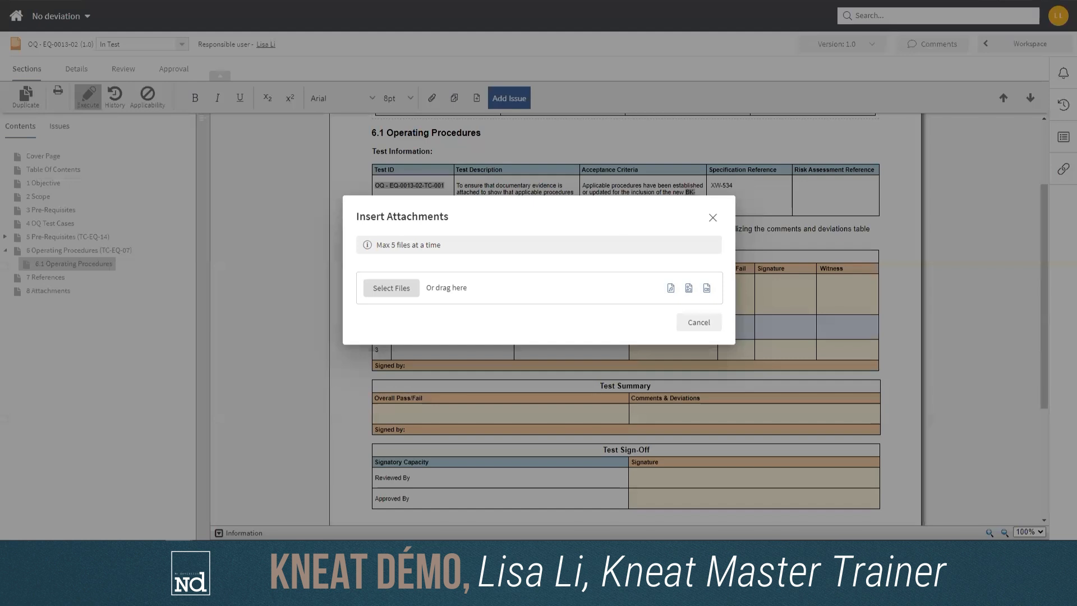
pyautogui.moveTo(278, 115); pyautogui.dragTo(488, 297)
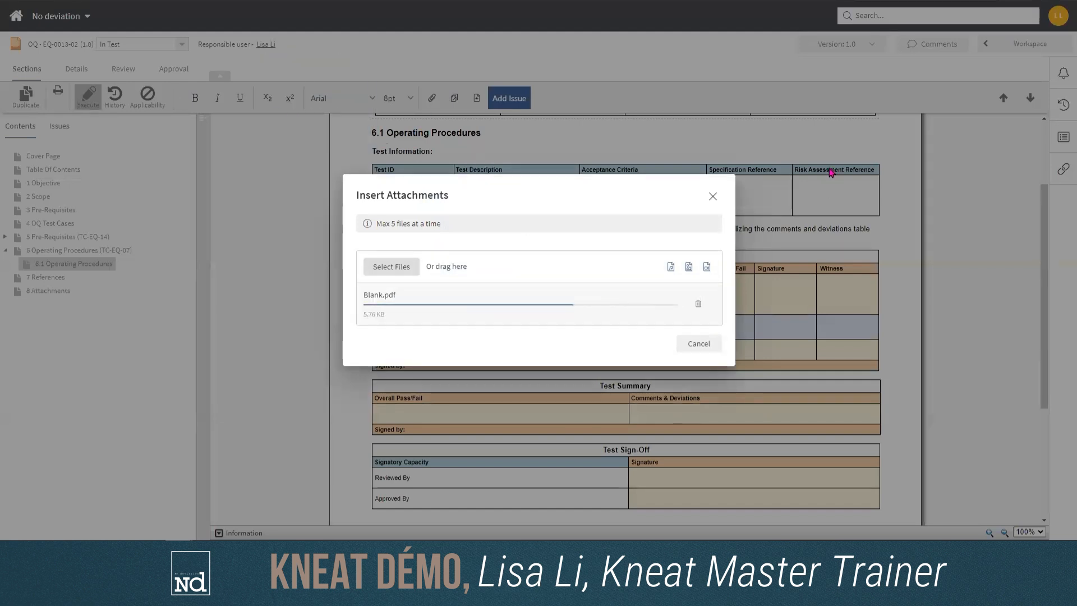
pyautogui.click(713, 197)
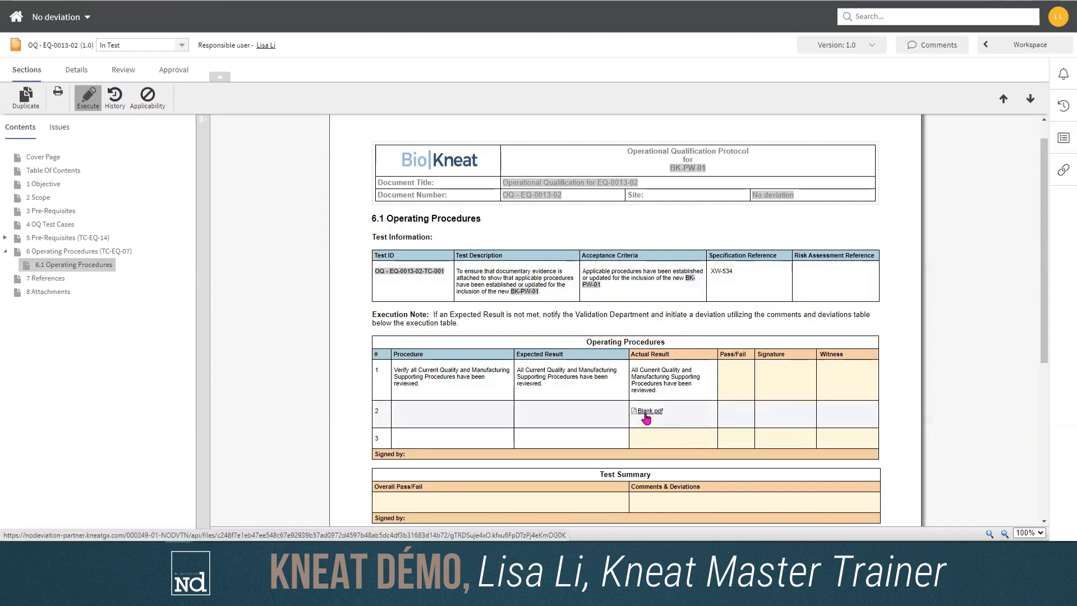
pyautogui.click(644, 413)
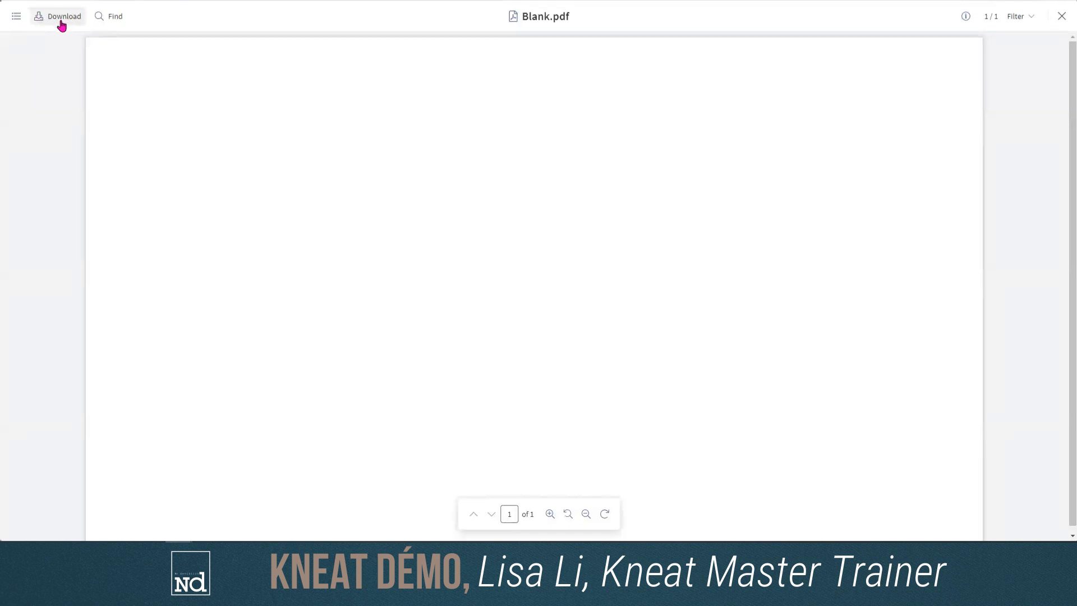
pyautogui.click(1062, 17)
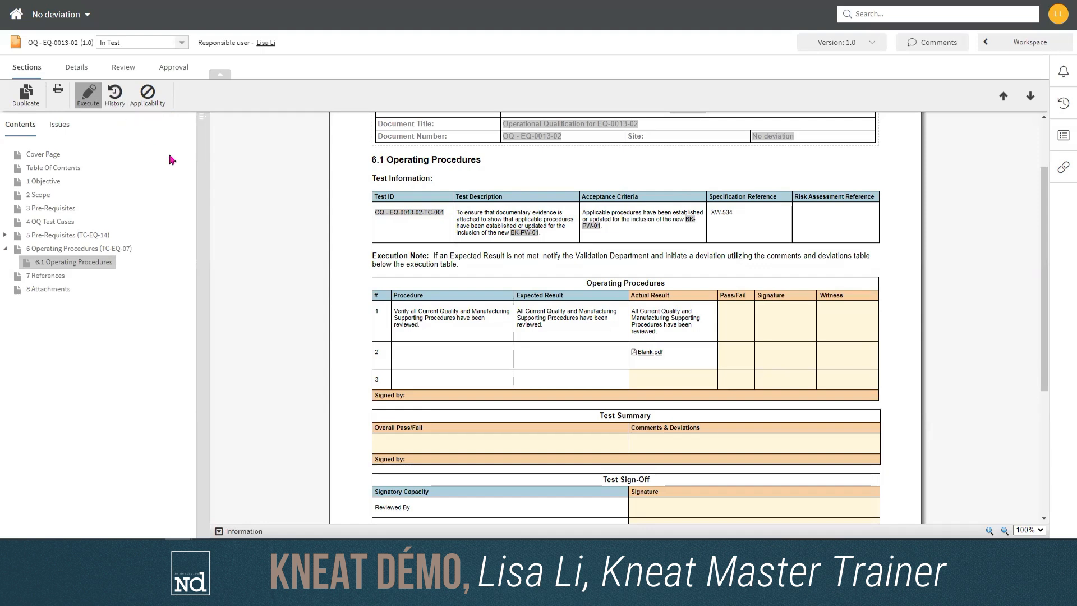
# Review the cell history of the Actual Result in procedure row 1
pyautogui.click(116, 104)
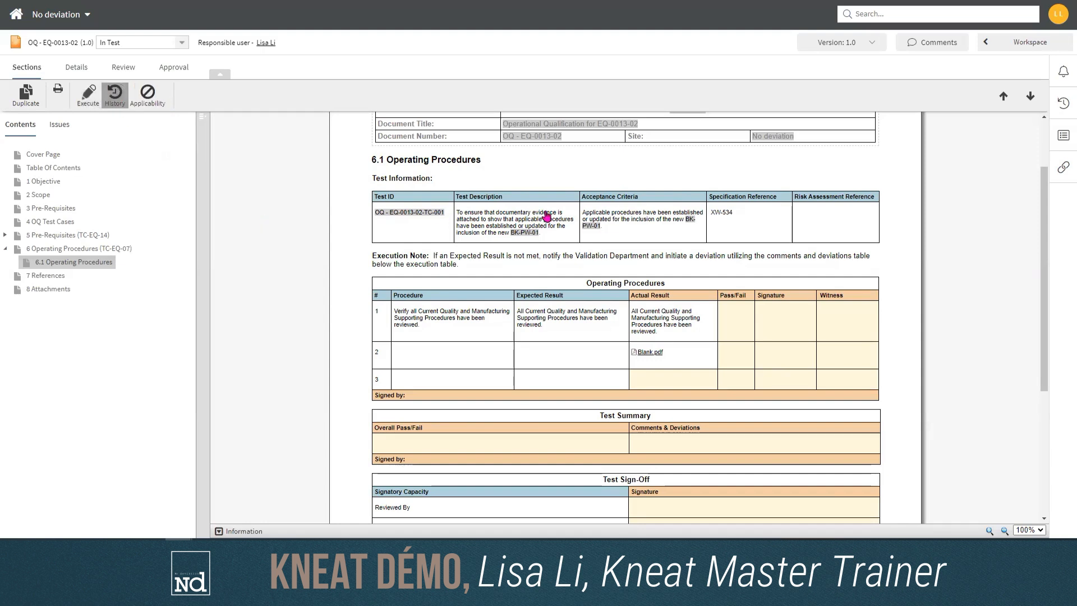
pyautogui.click(698, 331)
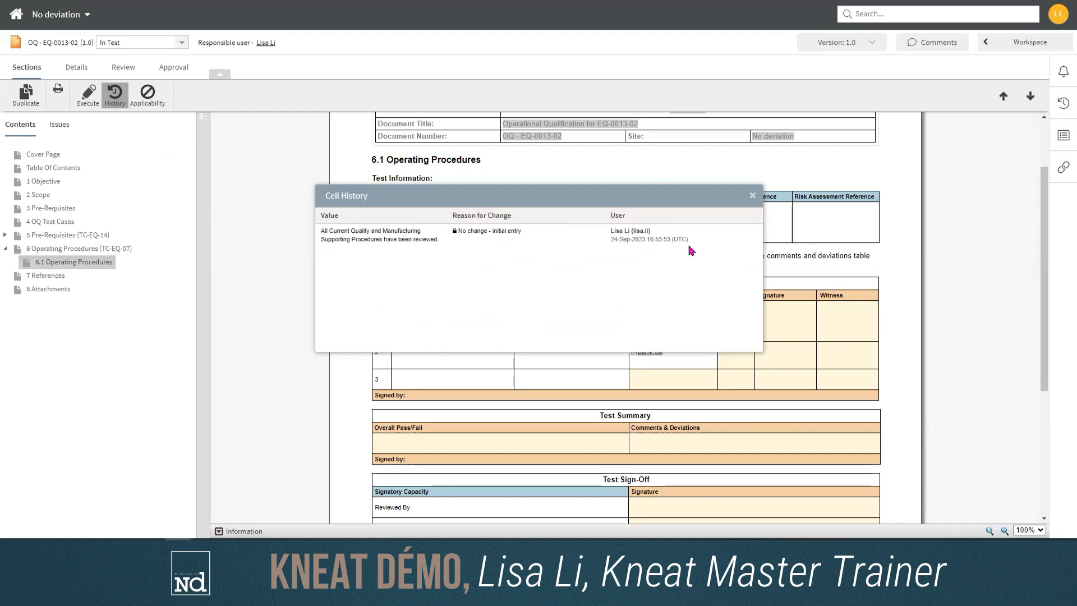
pyautogui.click(752, 197)
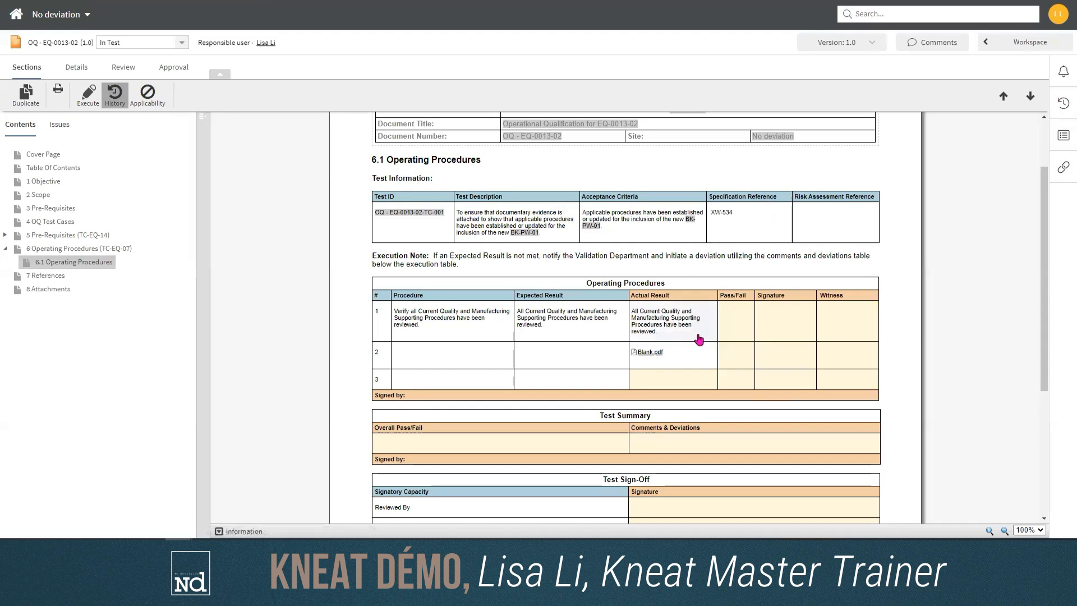
# Remove the Blank.pdf attachment from the row 2 Actual Result, giving "Mauvaise PJ attachée" as the reason for change
pyautogui.click(89, 105)
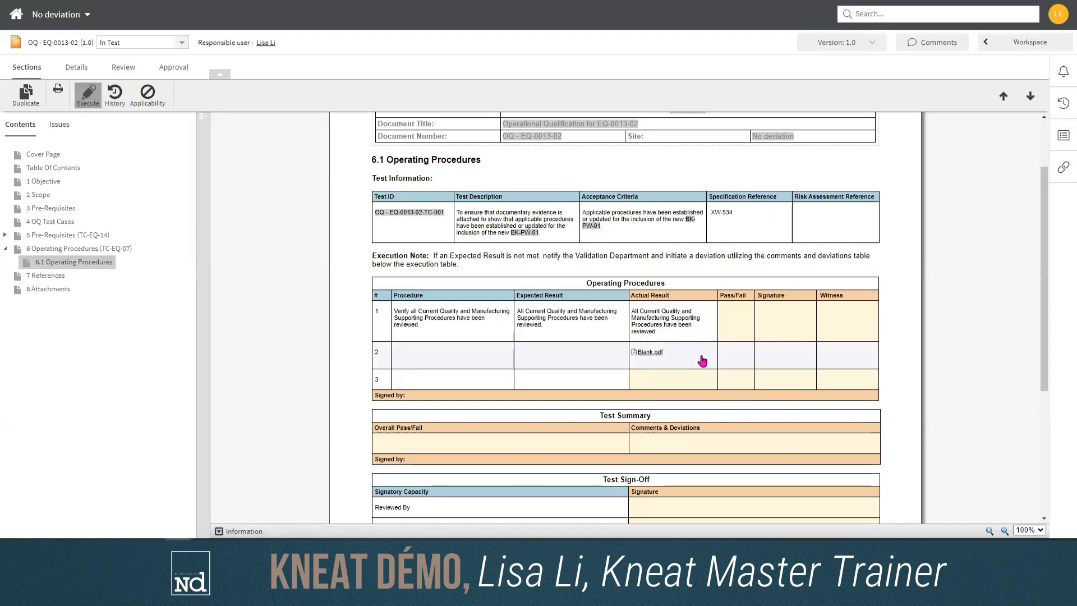
pyautogui.click(683, 359)
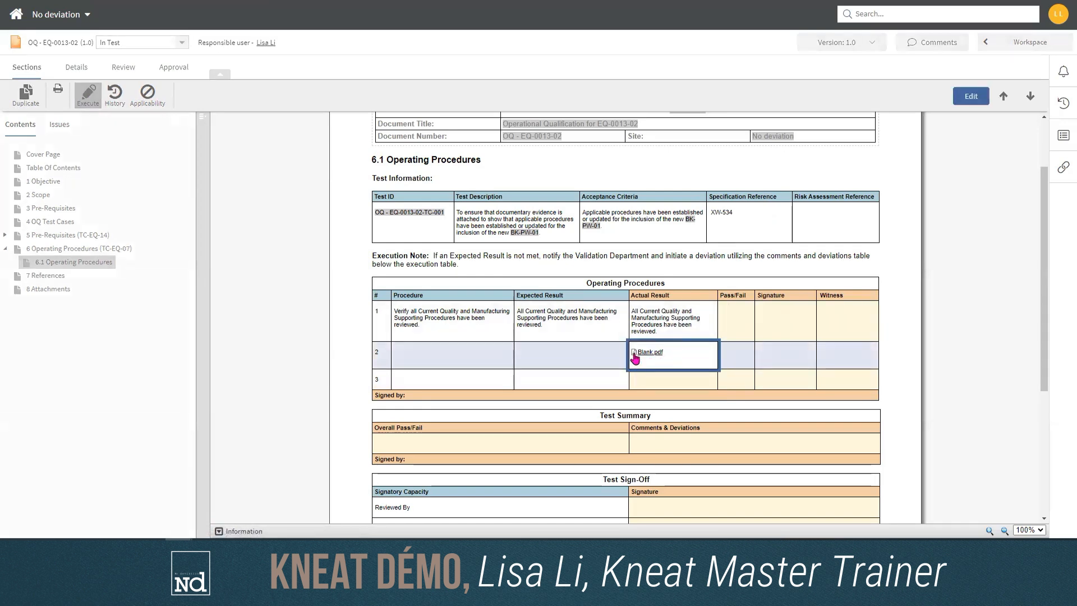
pyautogui.click(968, 99)
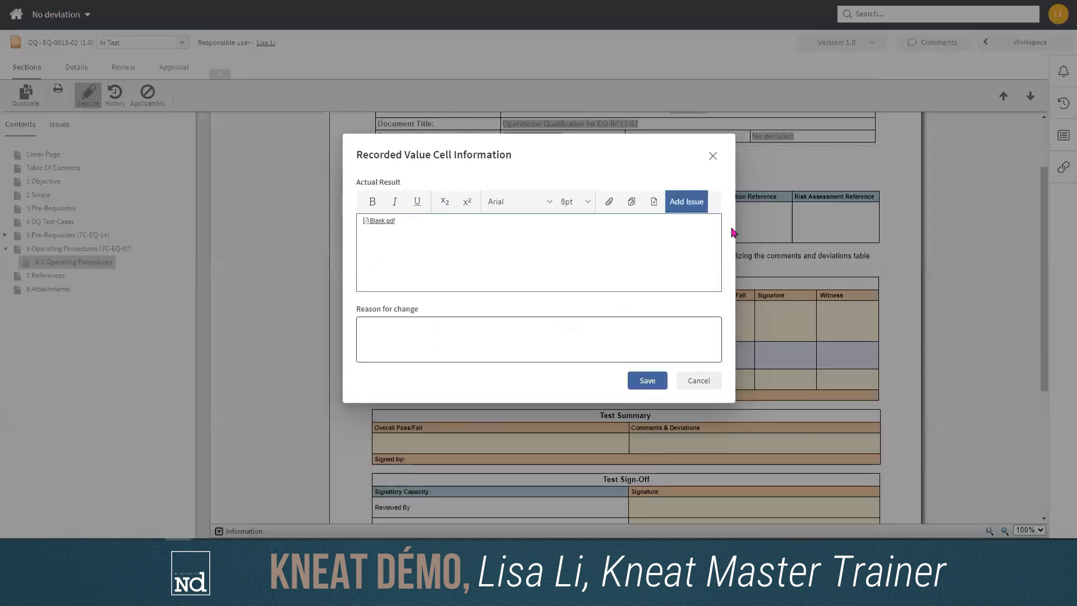
pyautogui.click(375, 332)
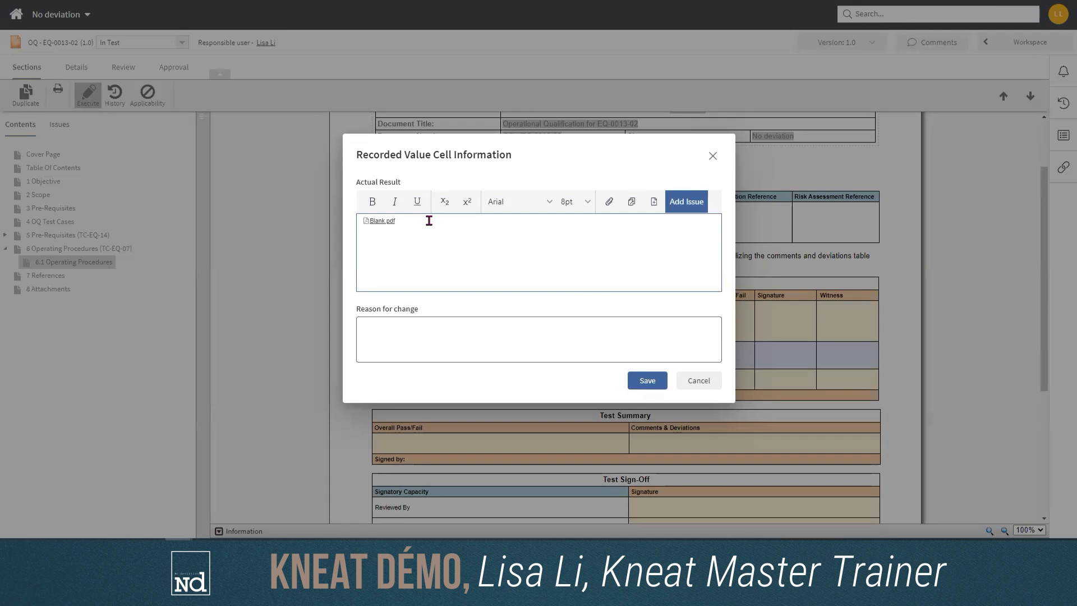
pyautogui.press('BackSpace')
pyautogui.click(391, 337)
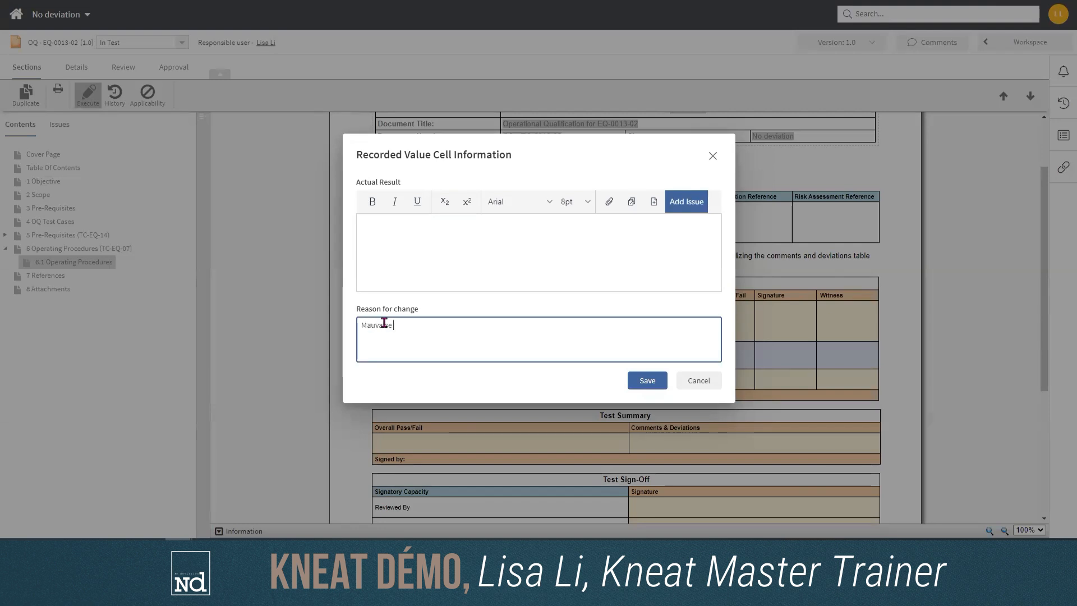
pyautogui.write('Mauvaise PJ attachée')
pyautogui.click(646, 380)
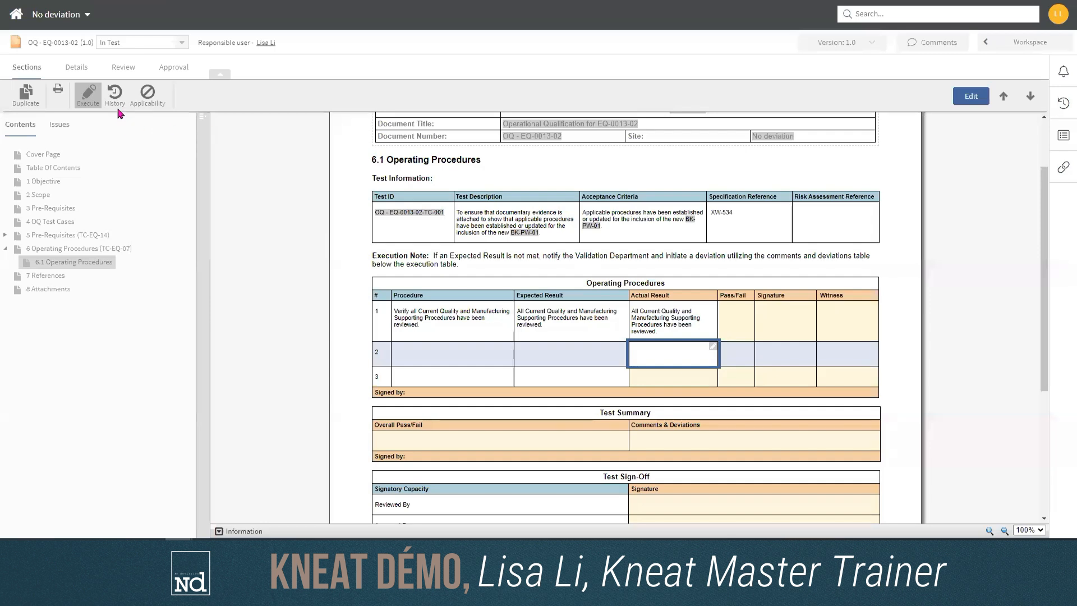
pyautogui.click(256, 202)
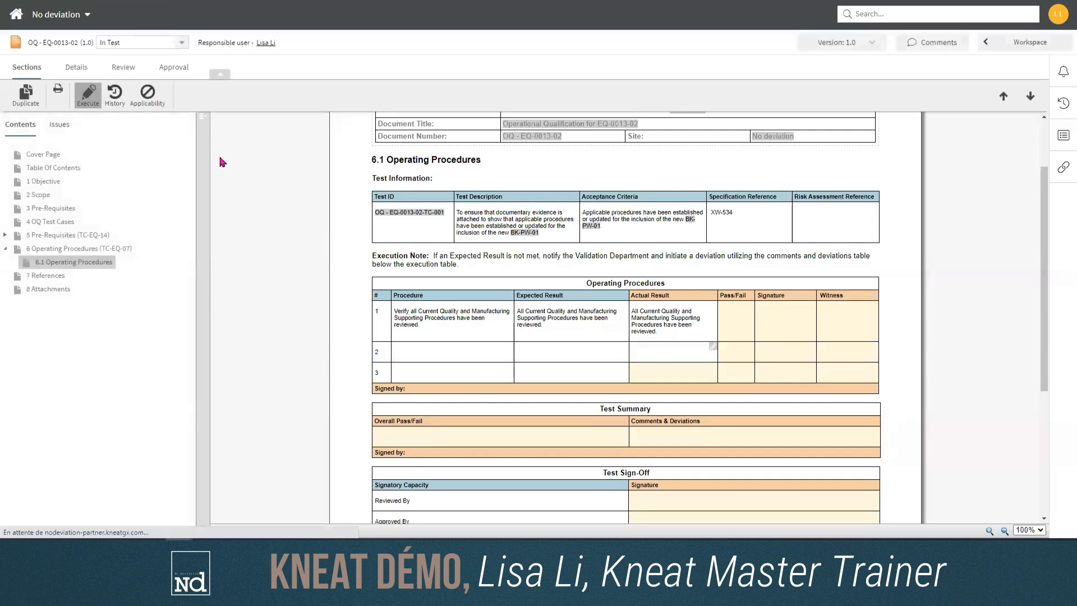
# Examine the cell history of the row 2 Actual Result, including the removed Blank.pdf attachment and the reason for change
pyautogui.click(115, 106)
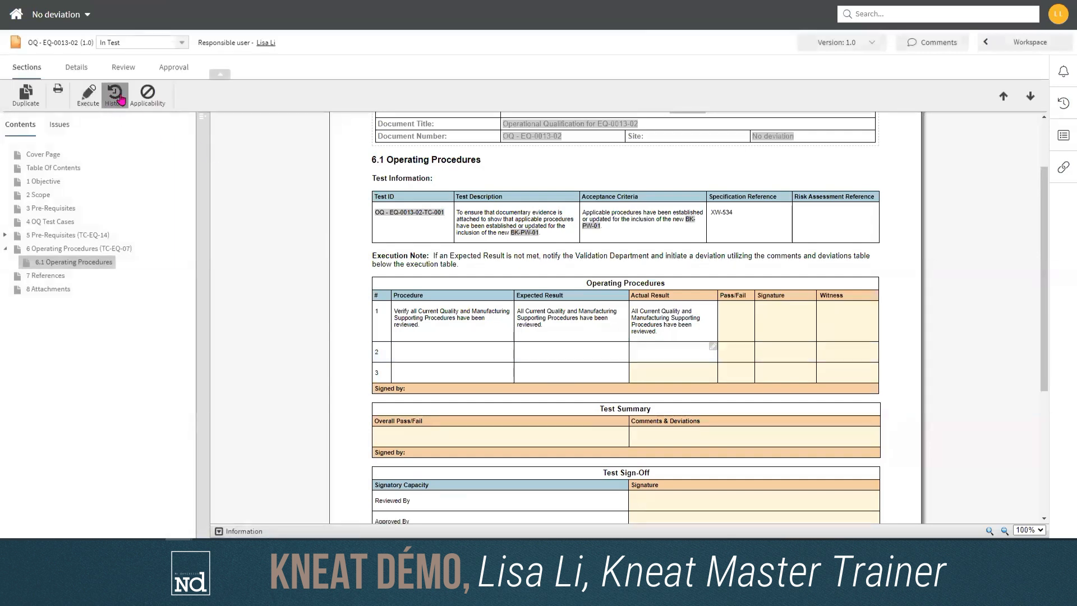
pyautogui.click(663, 353)
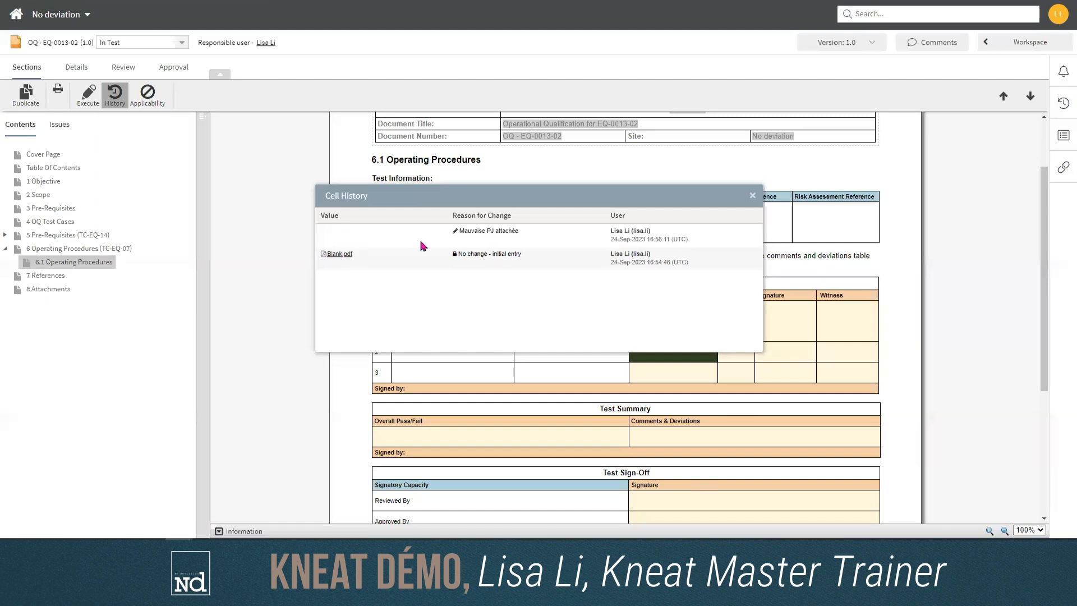
pyautogui.click(336, 254)
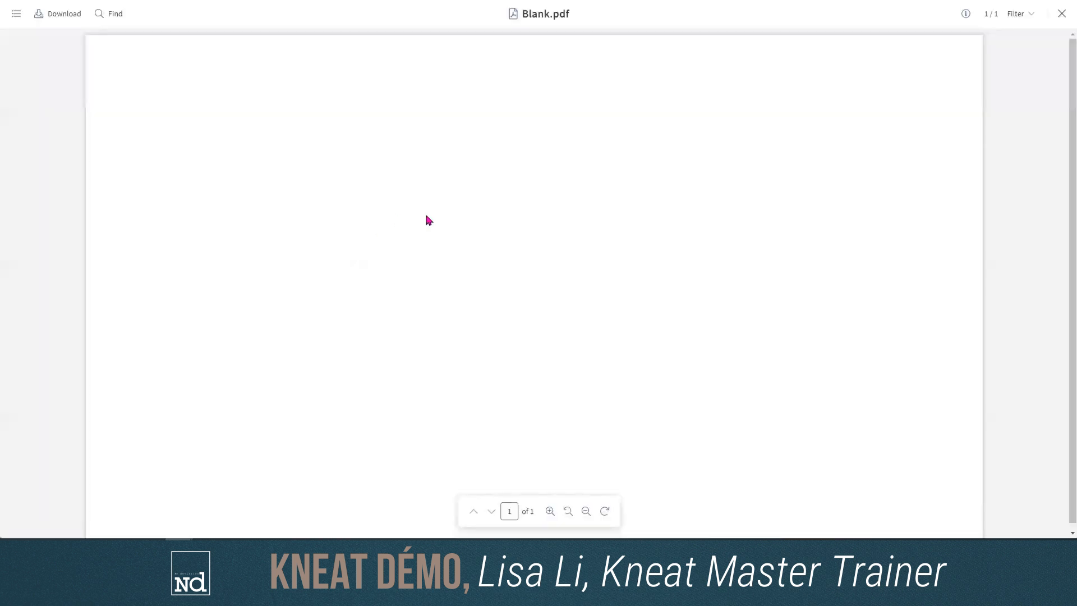
pyautogui.click(1062, 15)
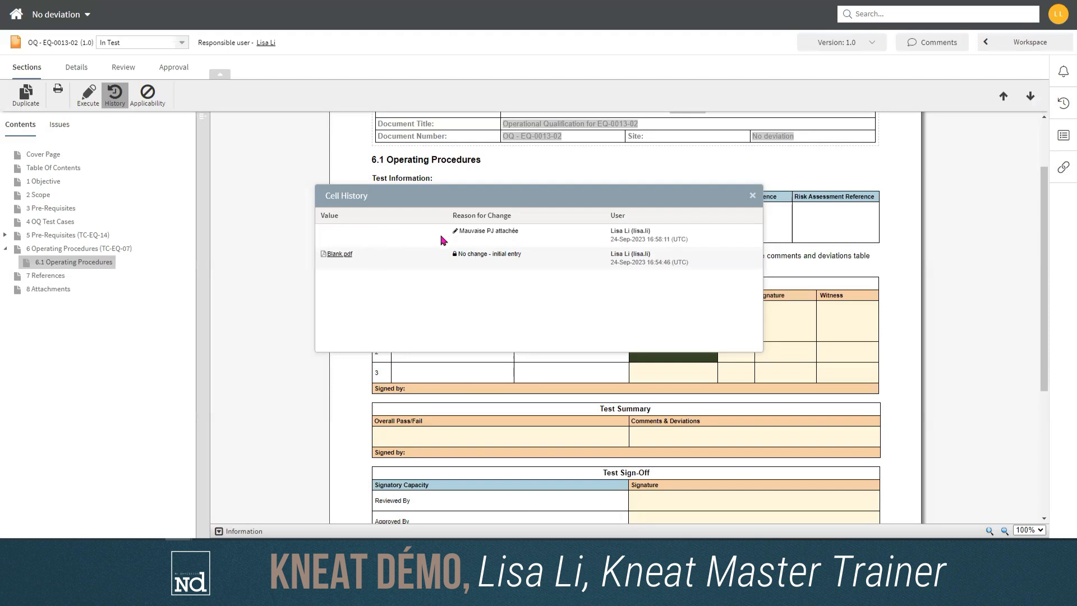
pyautogui.moveTo(514, 231); pyautogui.dragTo(455, 236)
pyautogui.click(610, 229)
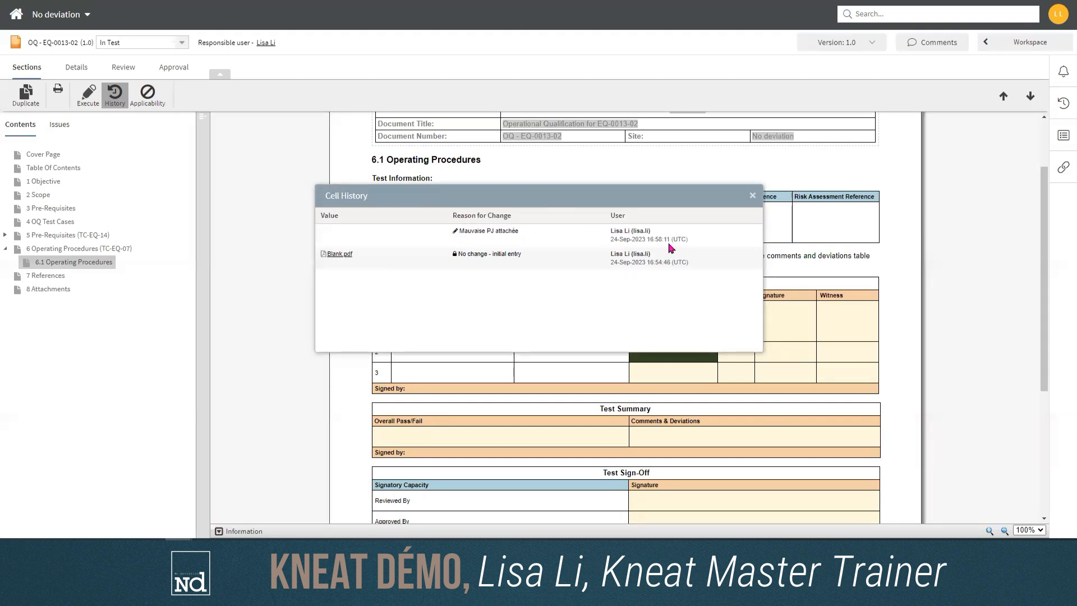
pyautogui.click(752, 196)
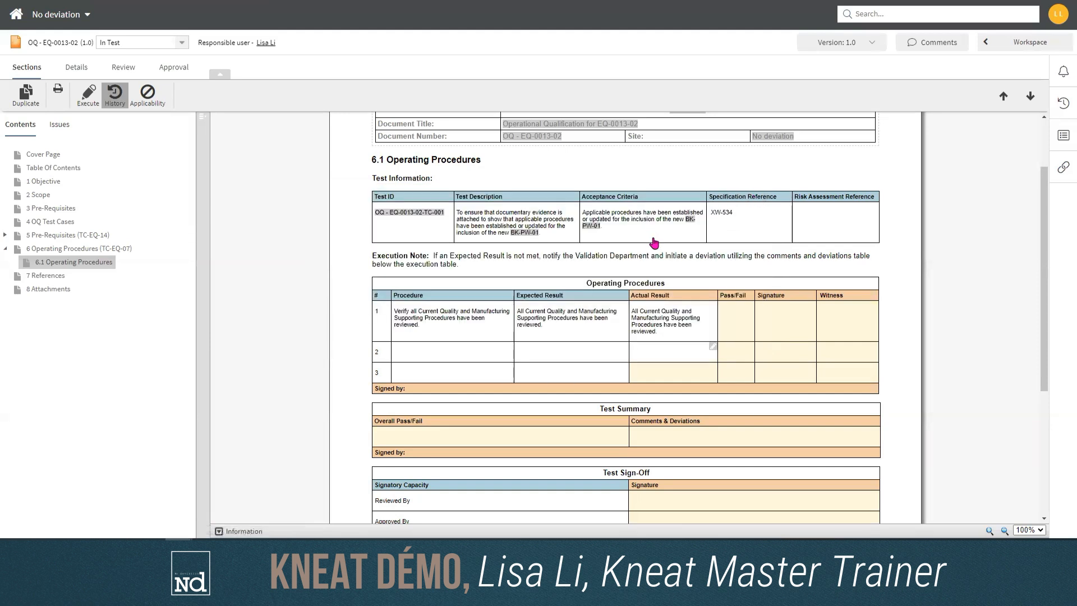
# Add a new issue titled "NC test" to the row 3 Actual Result, using the DF_TMP-01 Deviation Management Form Template
pyautogui.click(88, 106)
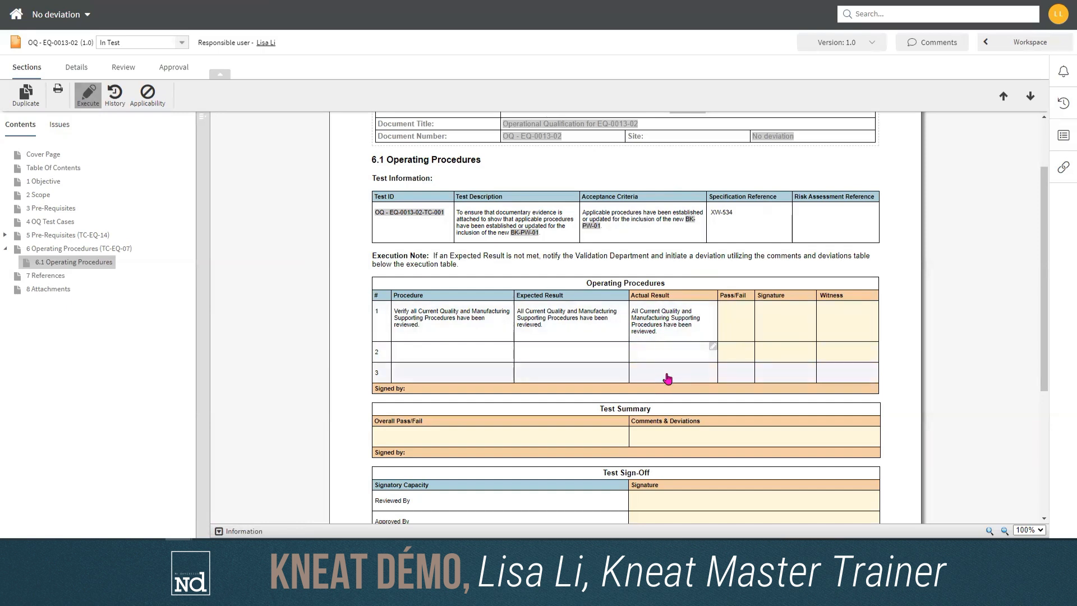
pyautogui.click(661, 371)
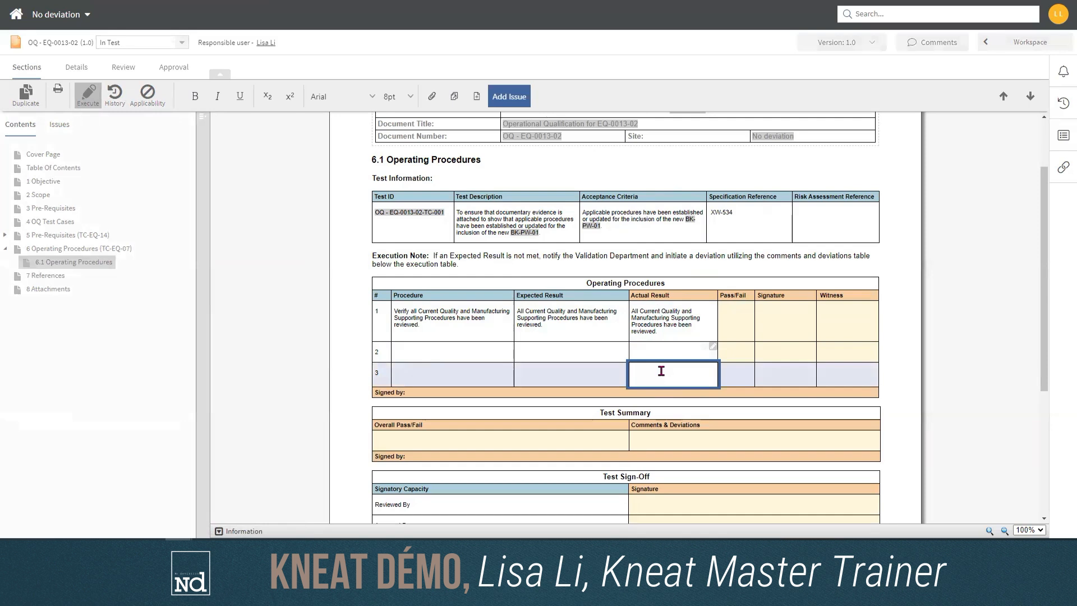
pyautogui.click(506, 96)
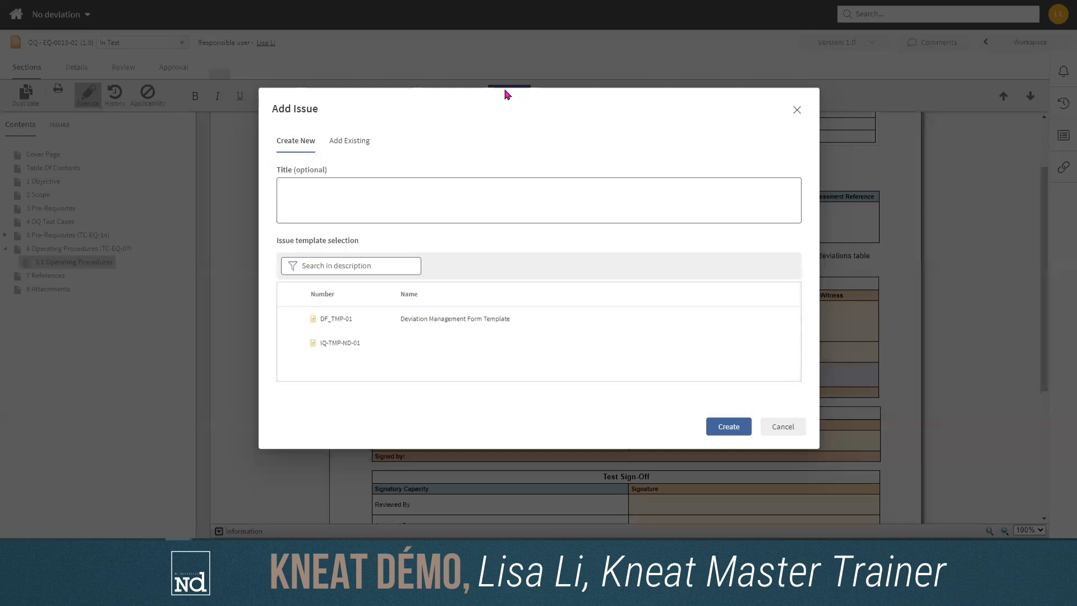
pyautogui.click(339, 181)
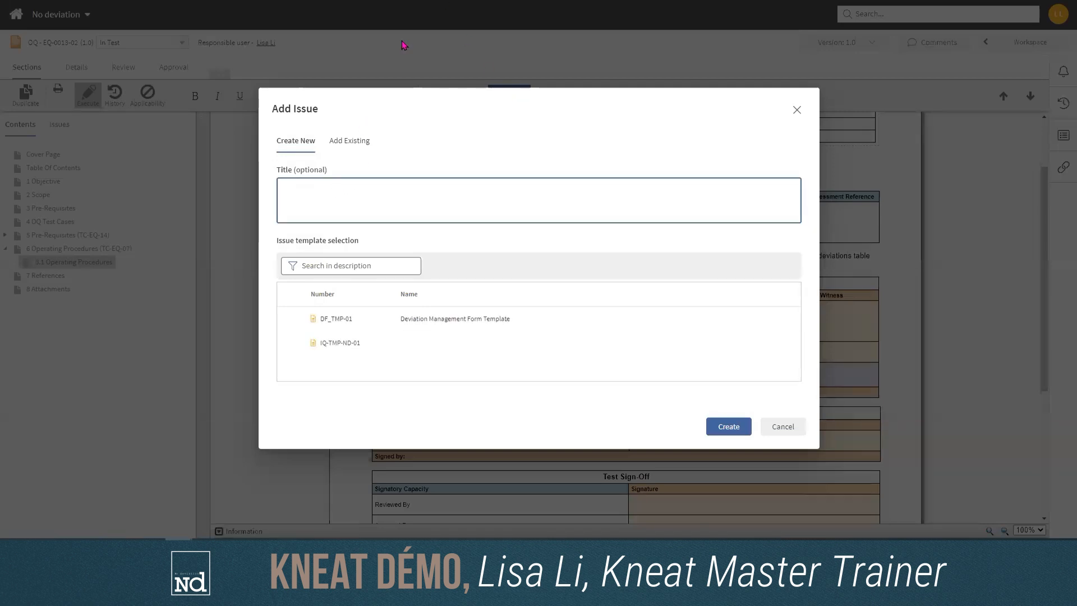
pyautogui.write('NC test')
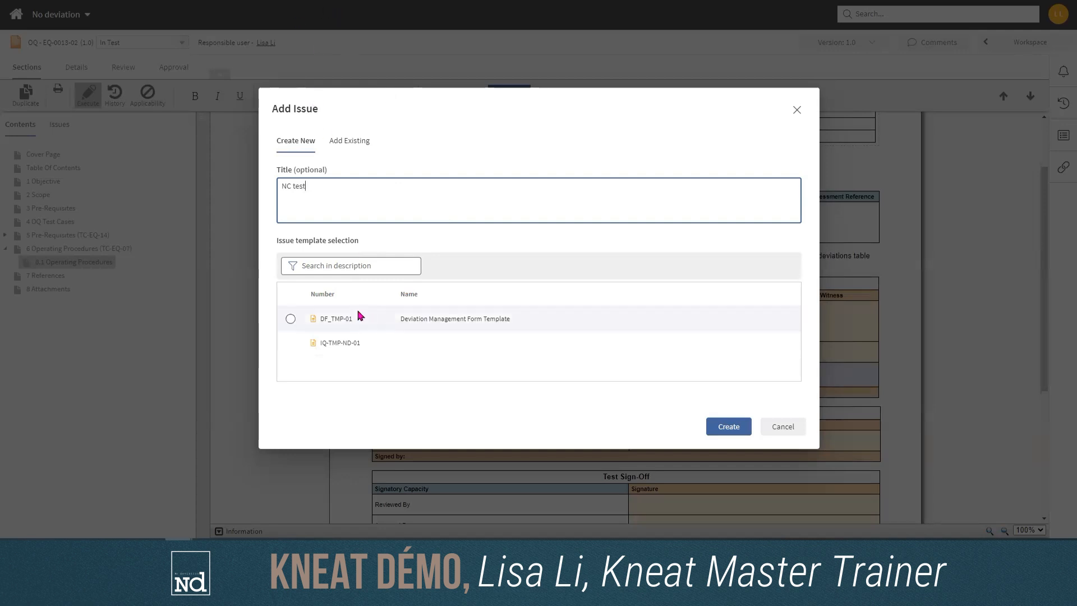
pyautogui.click(290, 319)
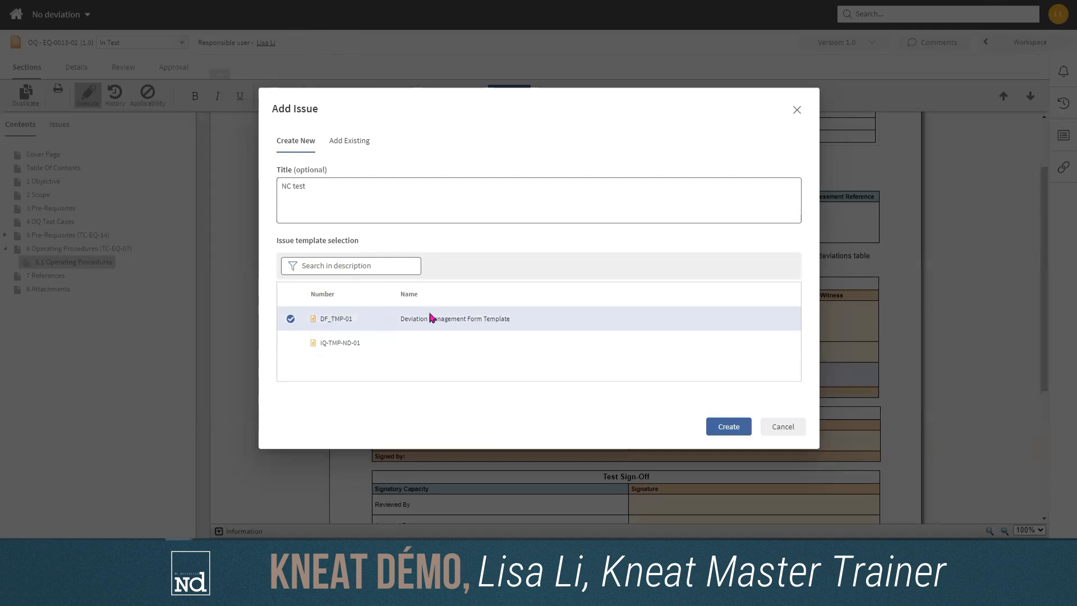
pyautogui.click(733, 433)
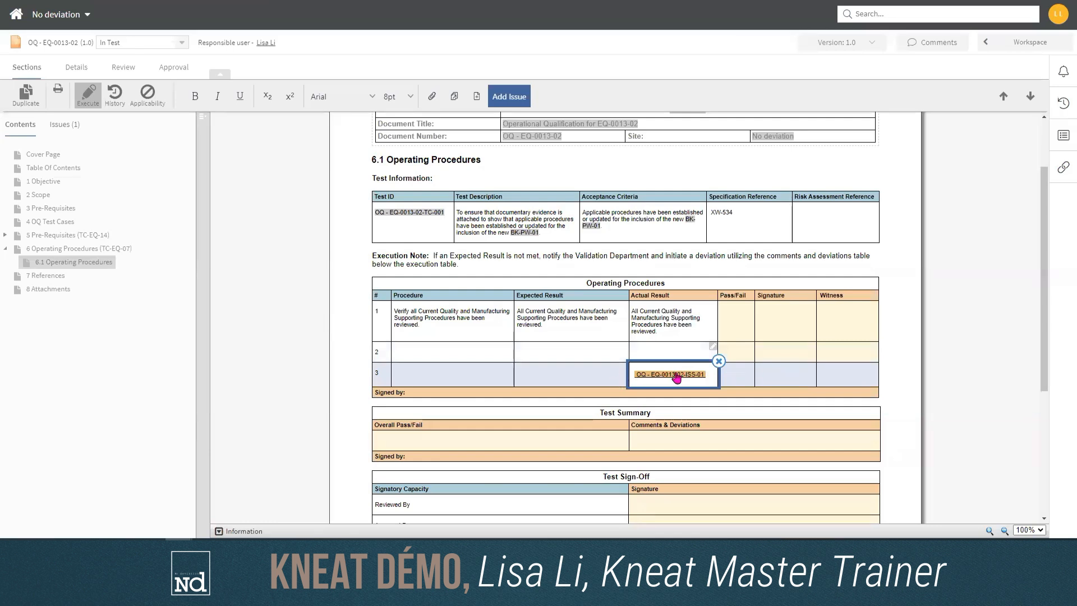
pyautogui.click(522, 100)
pyautogui.click(310, 322)
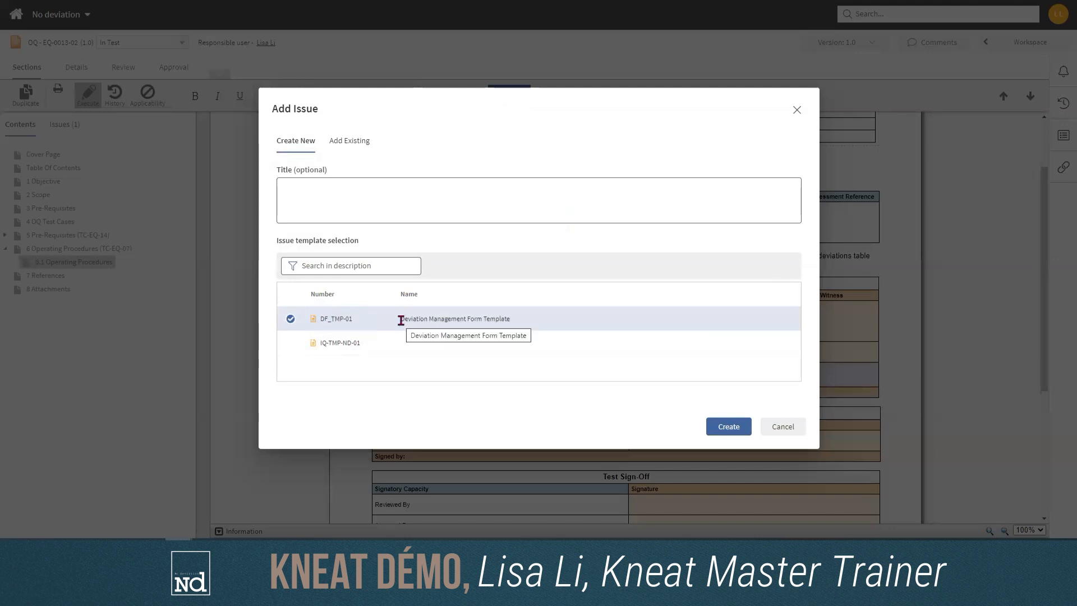
pyautogui.click(784, 428)
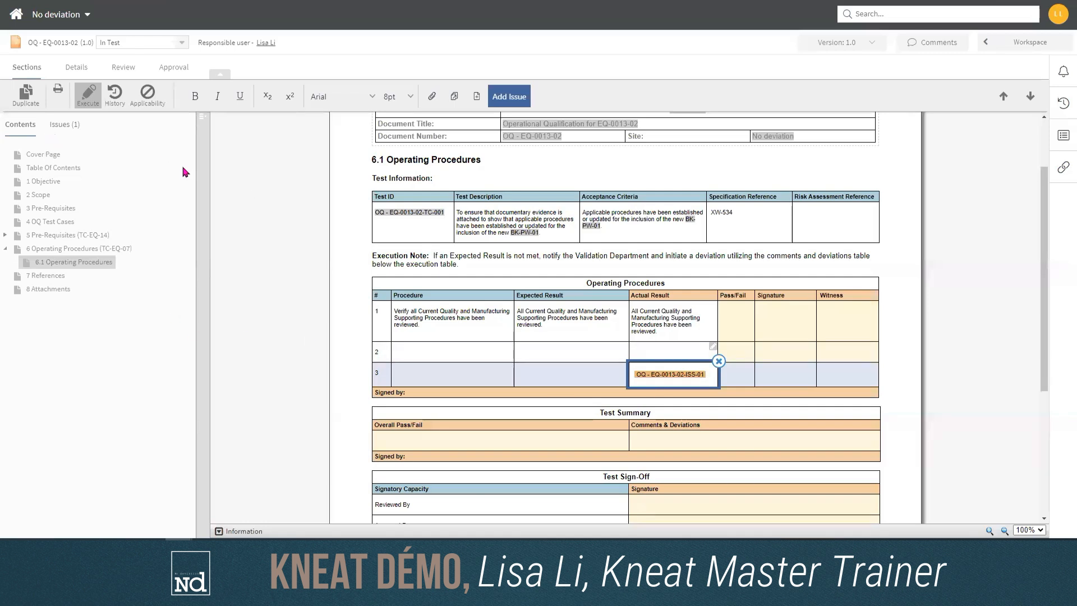
pyautogui.click(243, 177)
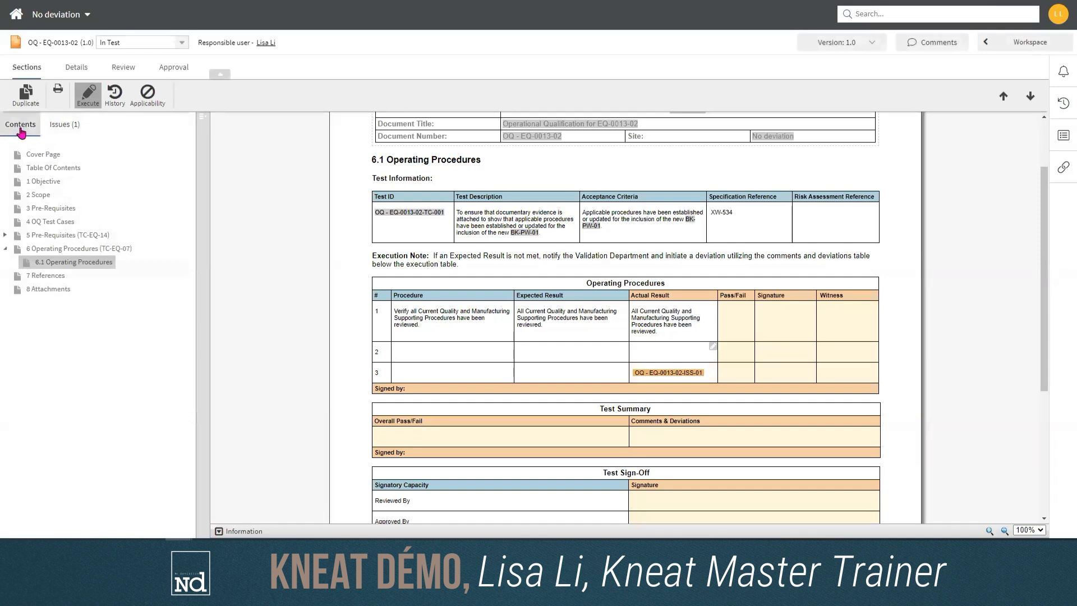
# Locate the NC test issue through the protocol's issue list and open its full deviation document from the row 3 Actual Result
pyautogui.click(62, 132)
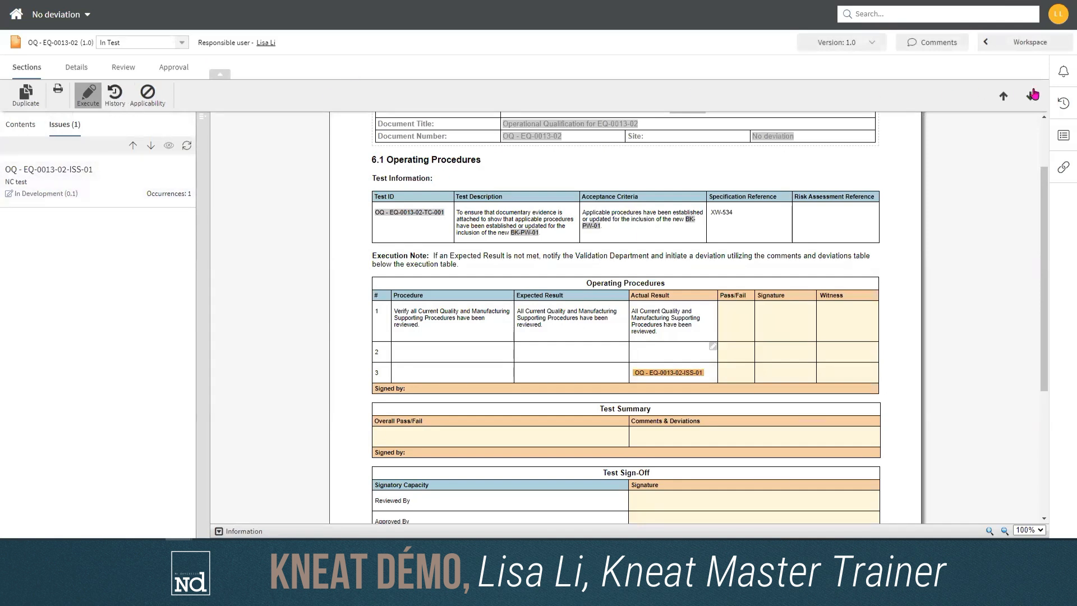
pyautogui.click(1001, 95)
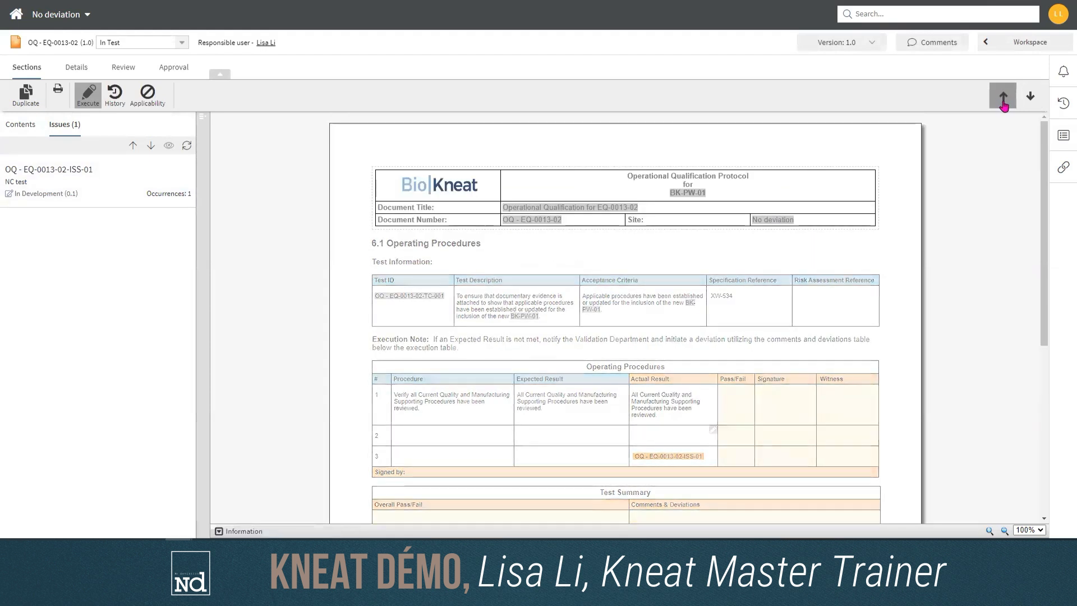
pyautogui.click(1002, 97)
pyautogui.click(61, 183)
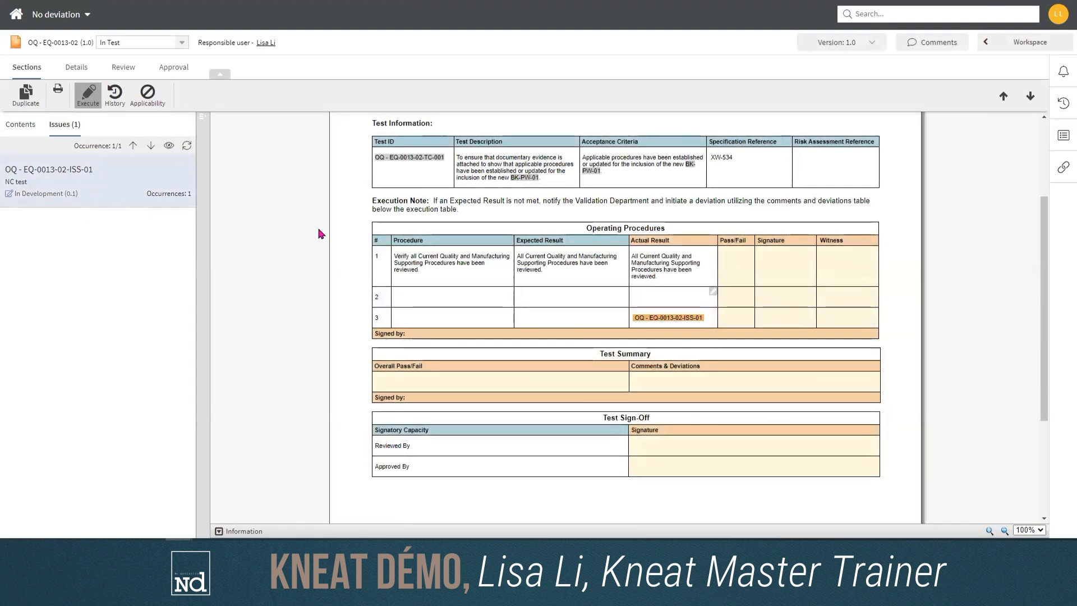
pyautogui.click(664, 318)
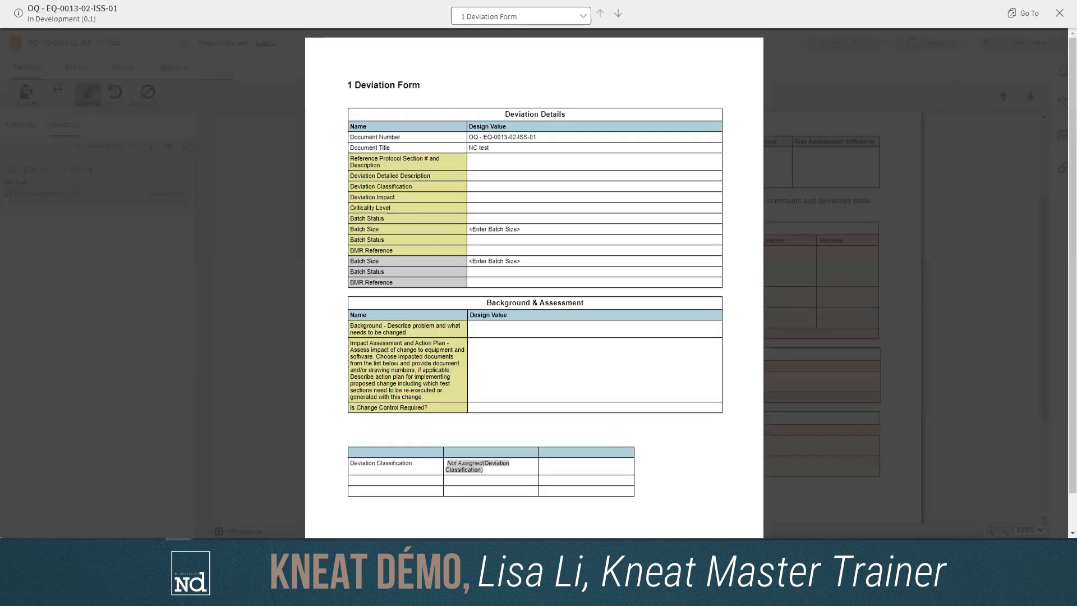
pyautogui.click(1022, 19)
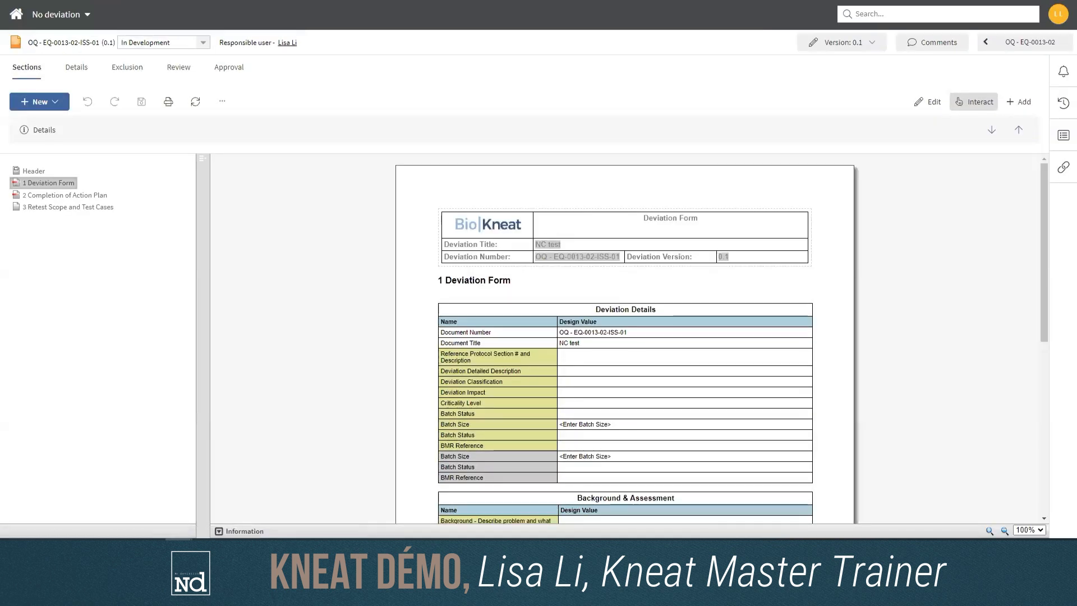
# Set the Deviation Classification in the issue's Deviation Form to Software Error
pyautogui.scroll(-2, 851, 258)
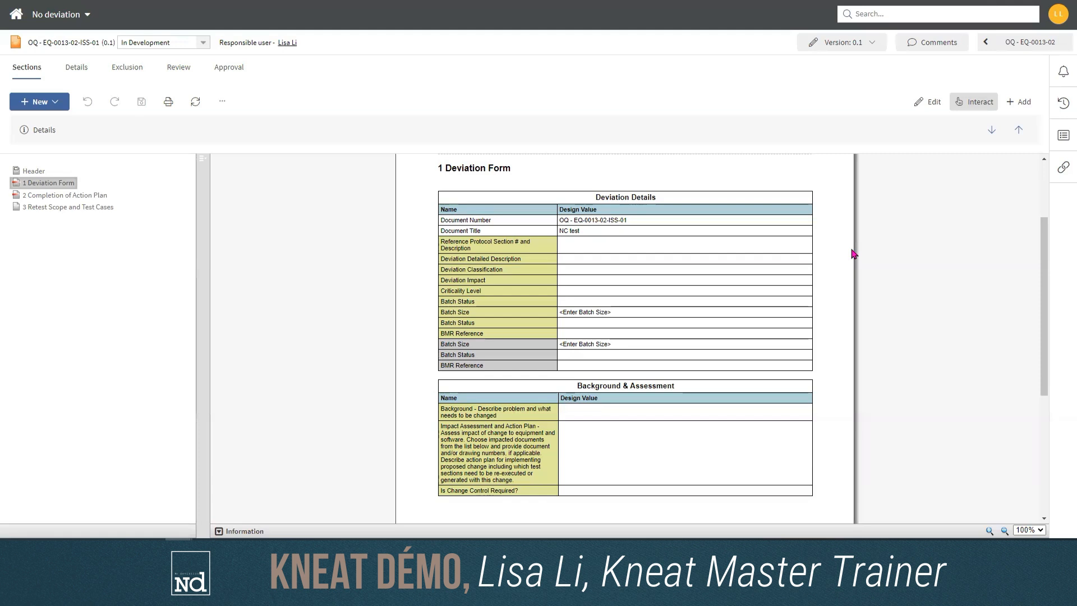
pyautogui.click(90, 197)
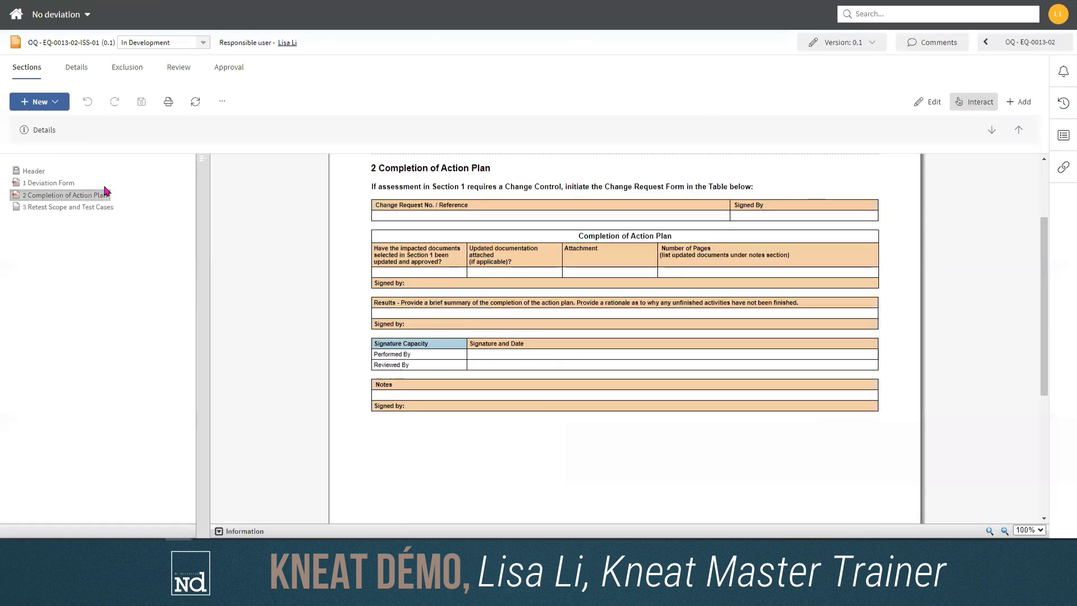
pyautogui.click(44, 183)
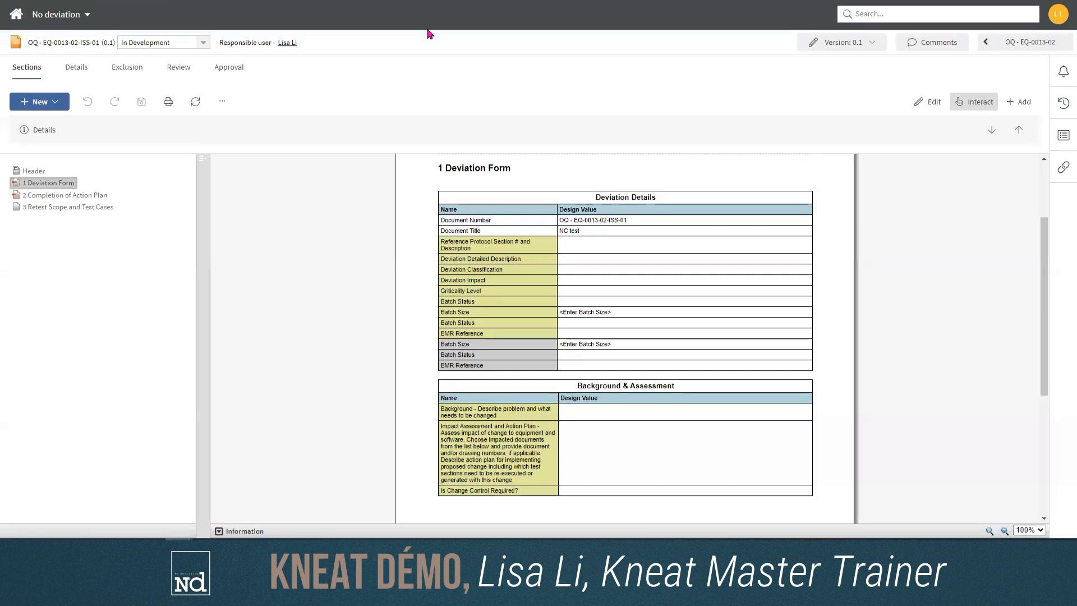
pyautogui.scroll(3, 875, 283)
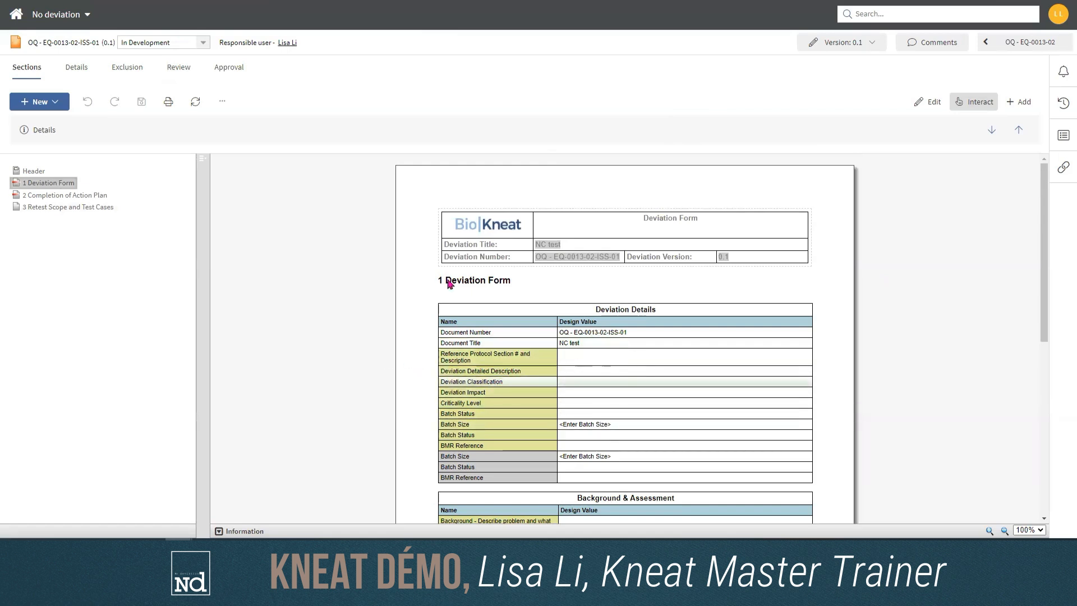
pyautogui.click(594, 382)
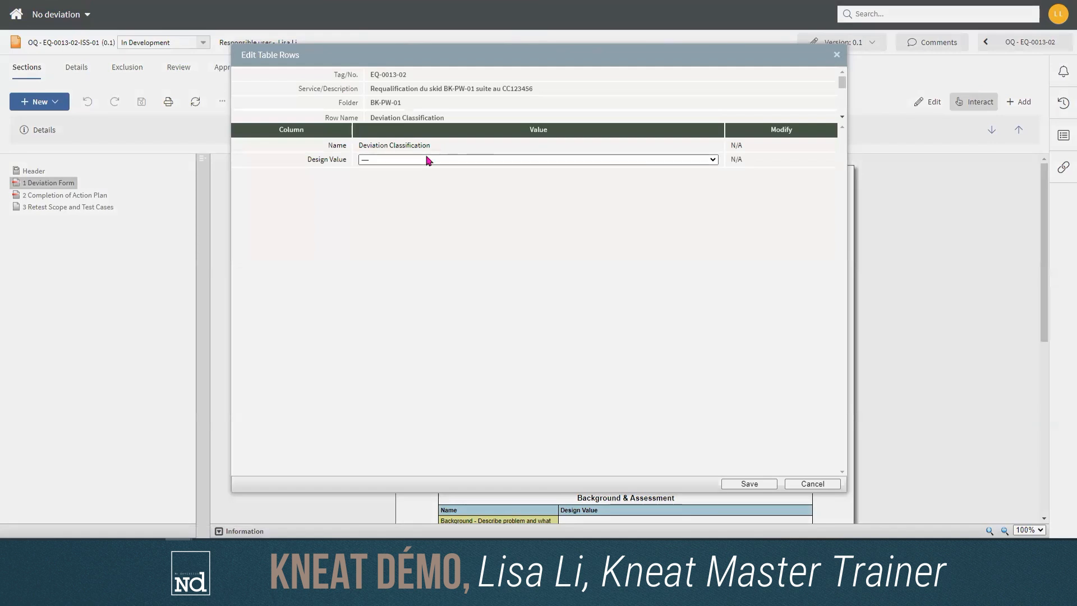
pyautogui.click(433, 161)
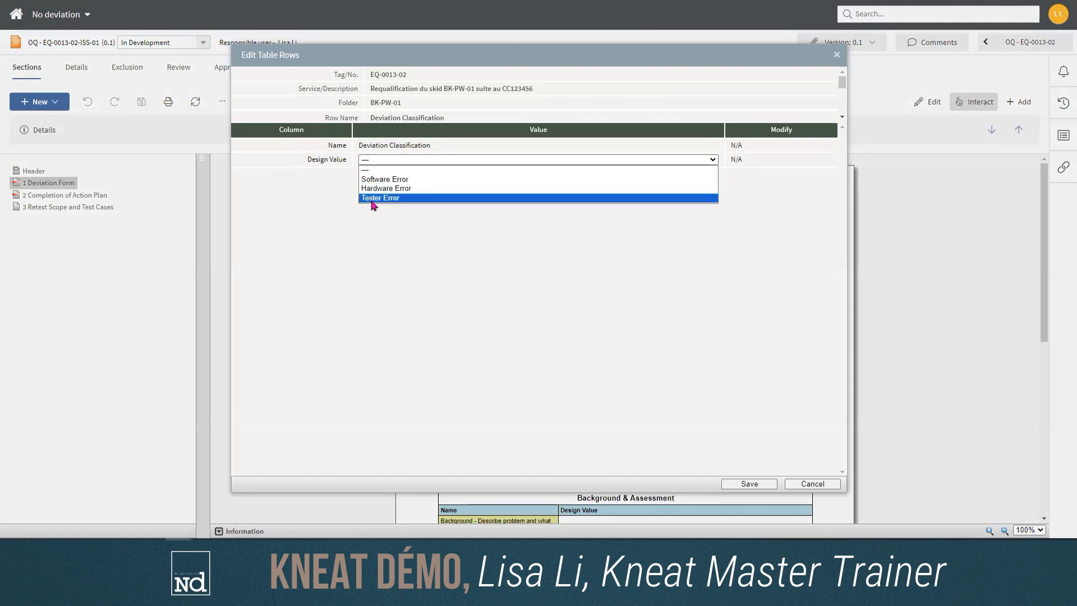
pyautogui.click(407, 179)
pyautogui.click(748, 483)
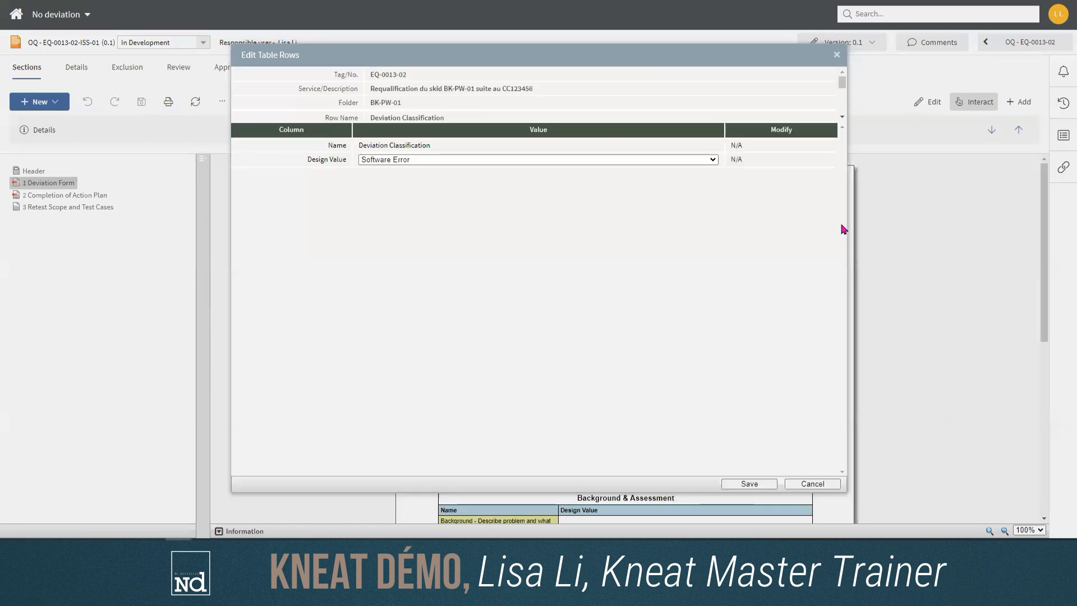
# Examine the Deviation Form, Completion of Action Plan, and Retest Scope and Test Cases sections of the issue document
pyautogui.scroll(-2, 776, 305)
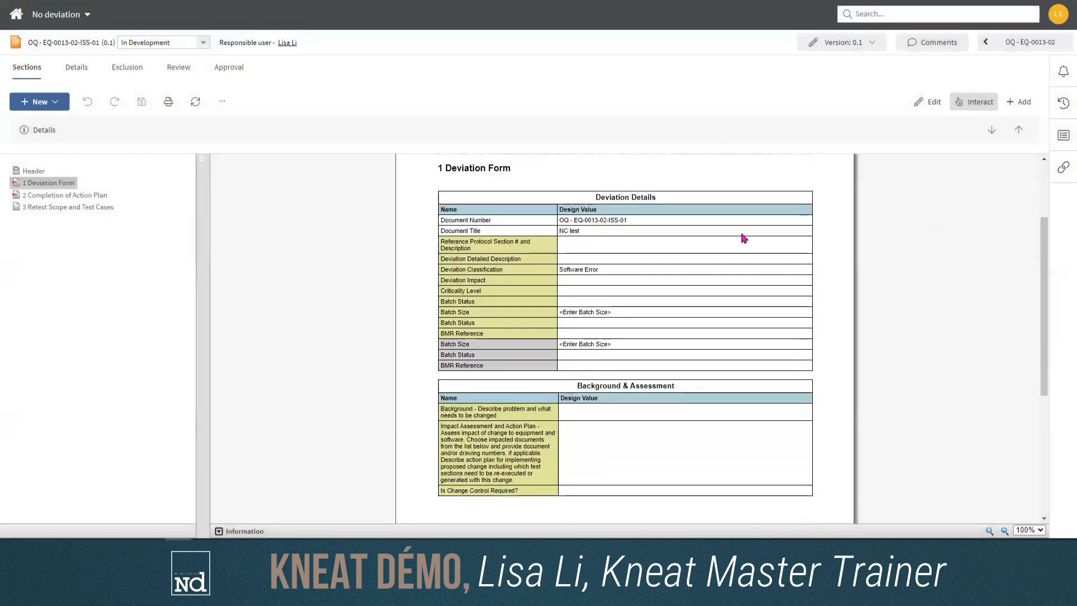
pyautogui.scroll(-1, 718, 248)
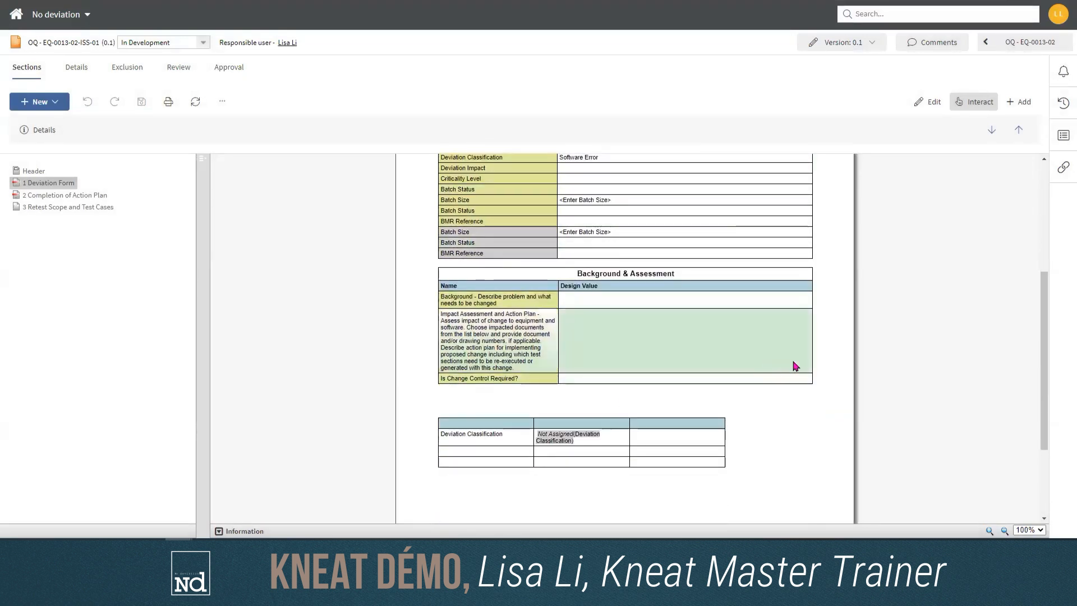
pyautogui.scroll(2, 785, 342)
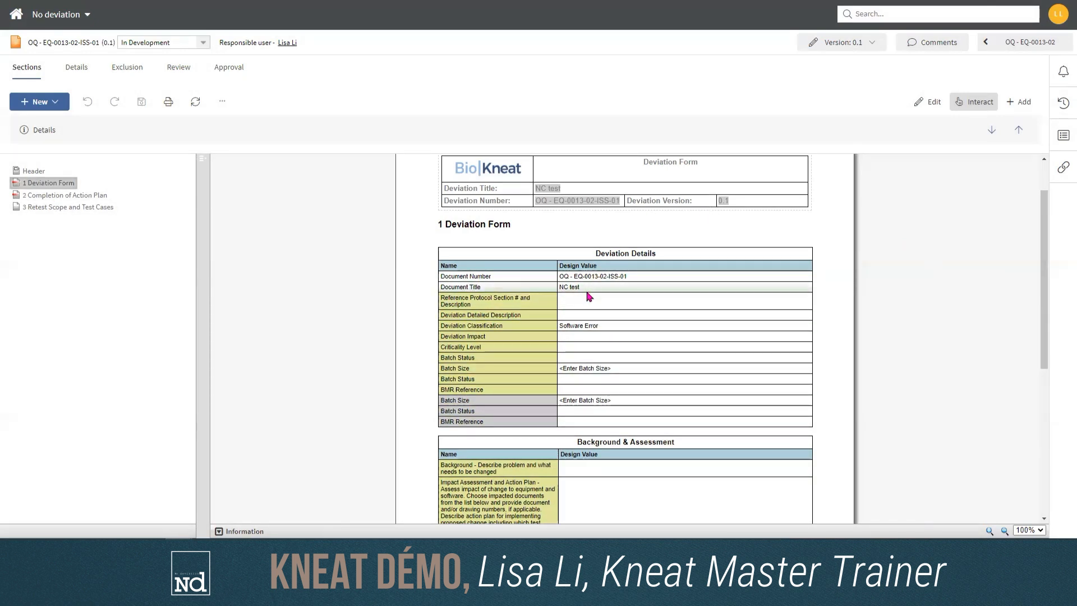
pyautogui.scroll(-1, 623, 352)
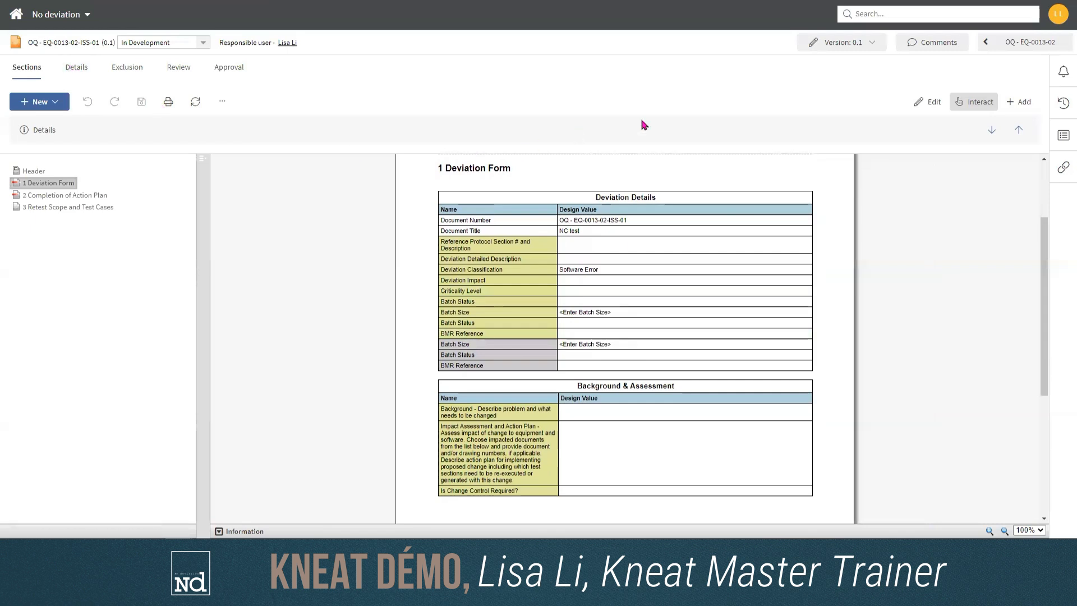
pyautogui.click(78, 196)
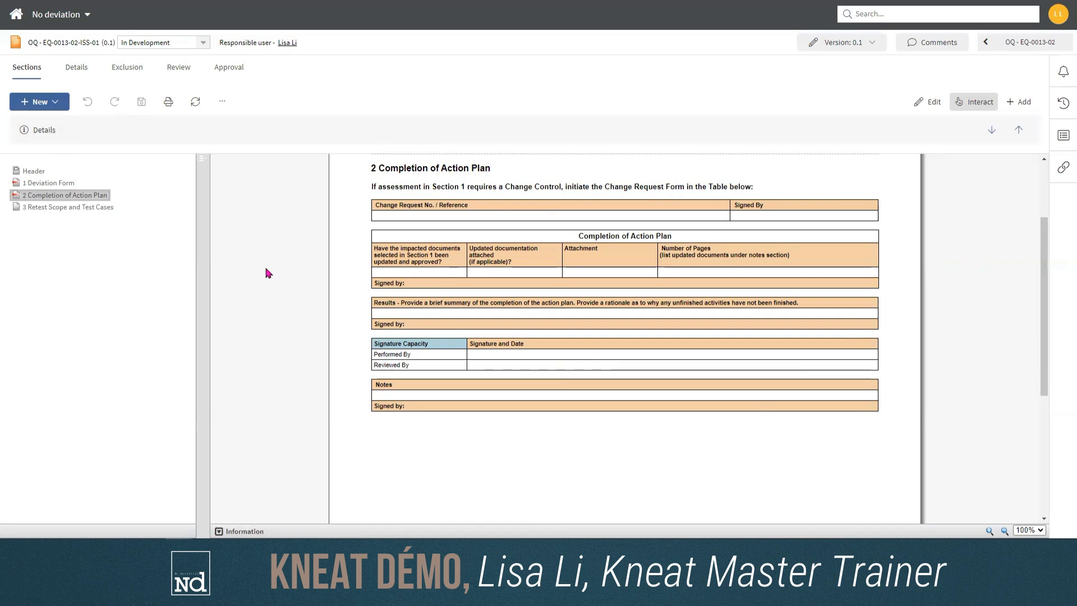
pyautogui.click(69, 207)
pyautogui.click(60, 184)
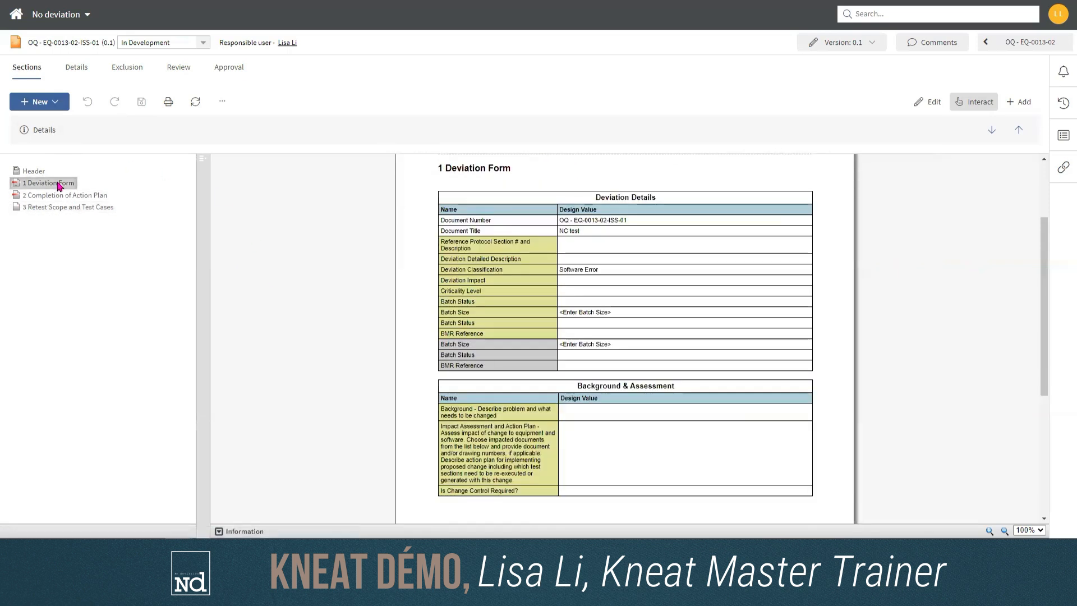
pyautogui.click(62, 196)
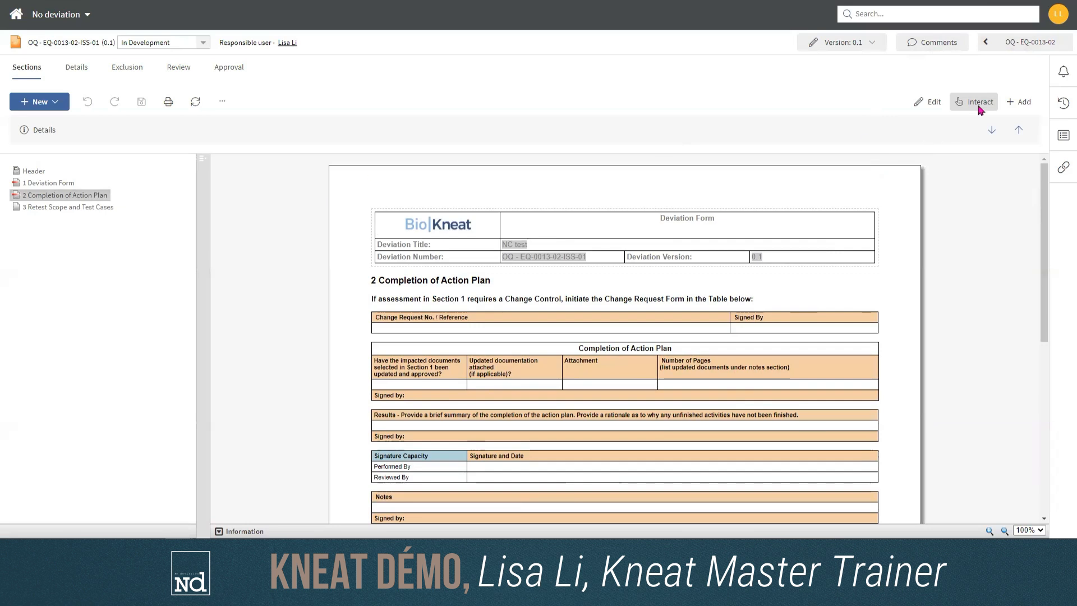
# Return to the OQ protocol and view the Pass/Fail column's information in the Operating Procedures table
pyautogui.click(1004, 45)
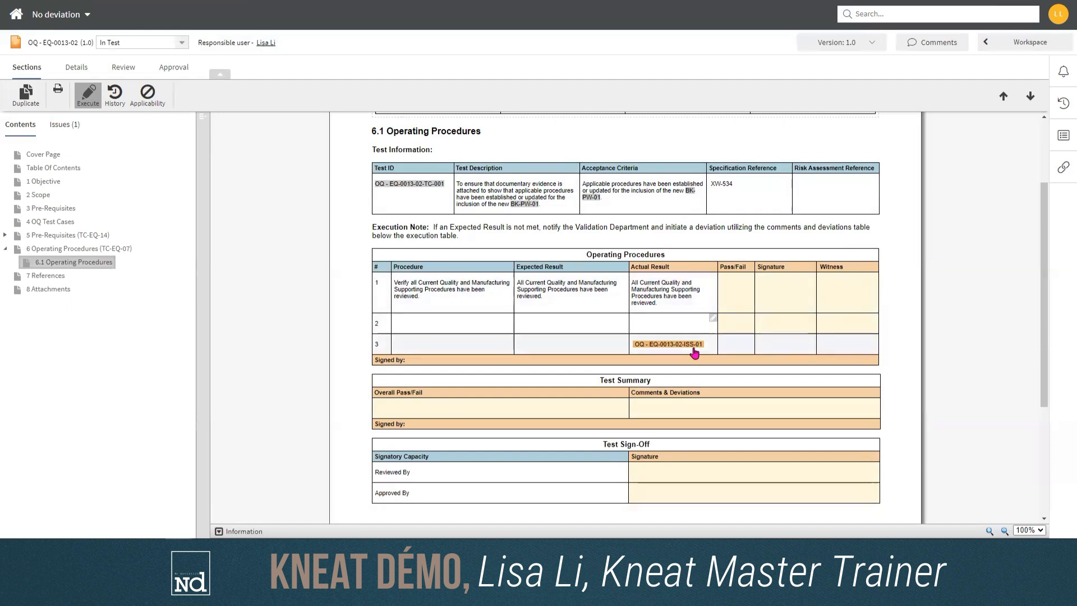
pyautogui.click(749, 274)
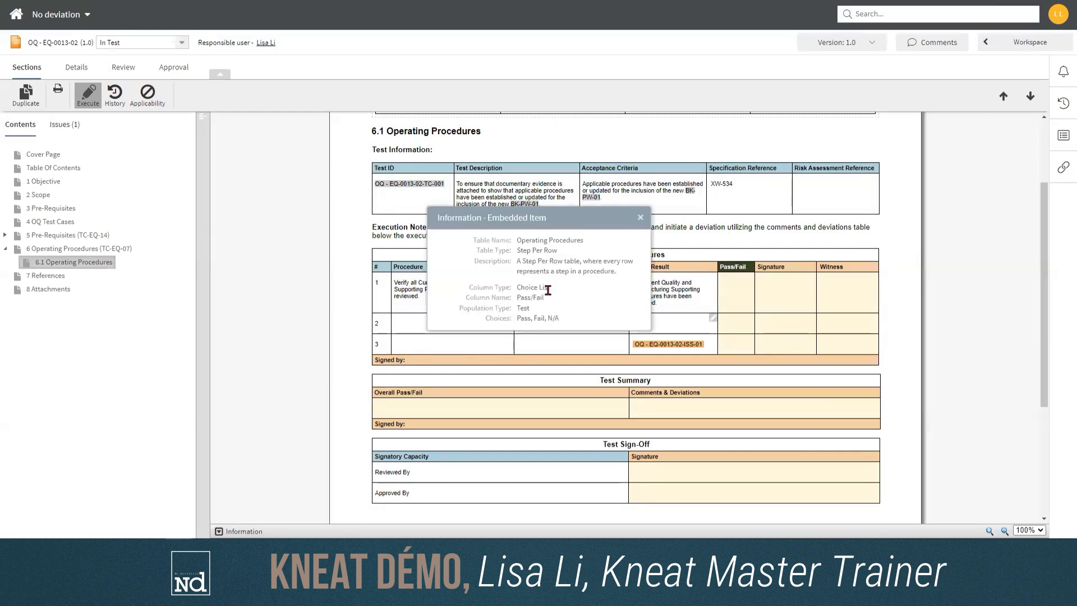
pyautogui.click(738, 300)
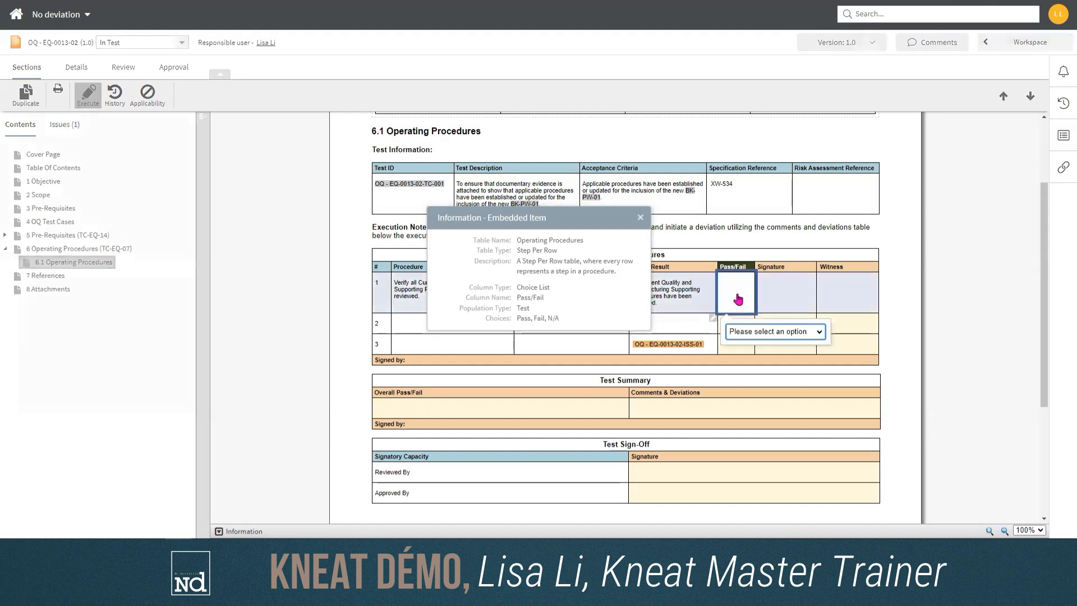
pyautogui.click(640, 217)
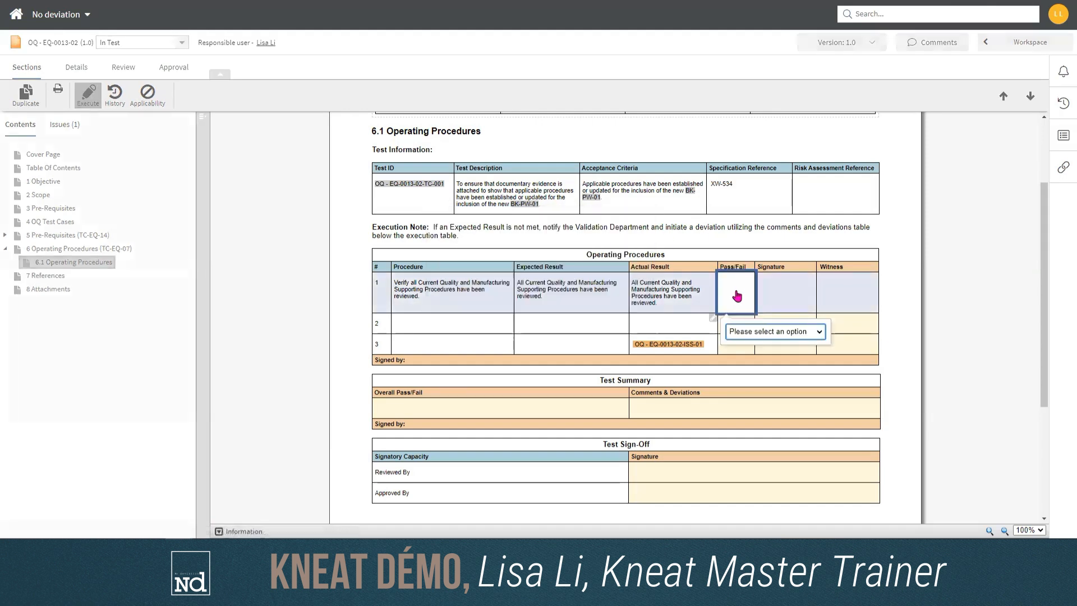
# Try the Pass and Fail choices for procedure row 1, and record its Pass/Fail result as N/A
pyautogui.click(819, 332)
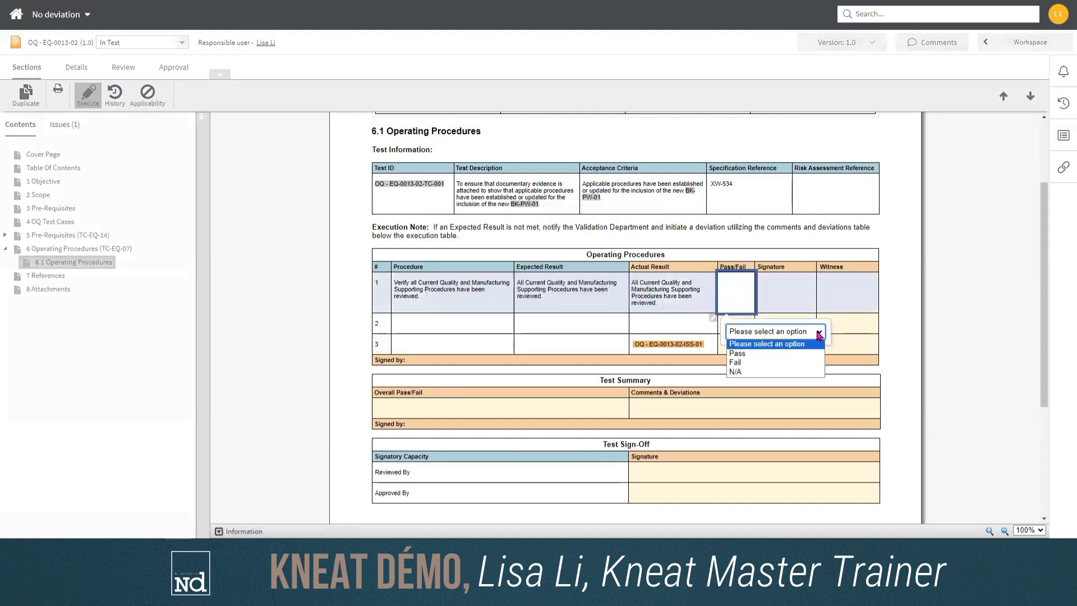
pyautogui.click(752, 354)
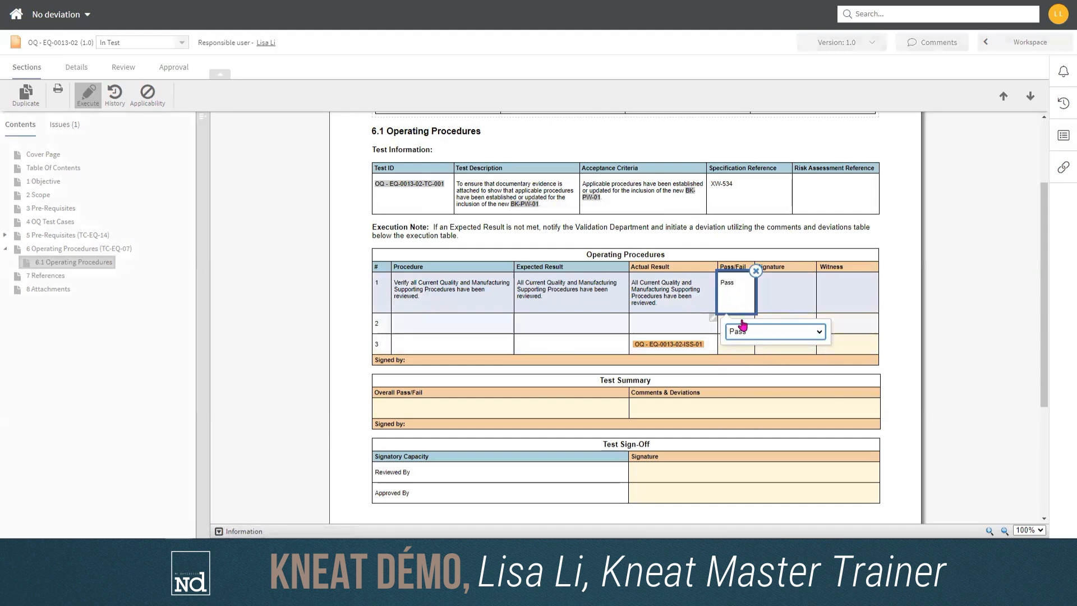
pyautogui.click(780, 332)
pyautogui.click(740, 362)
pyautogui.click(747, 334)
pyautogui.click(752, 371)
pyautogui.click(929, 260)
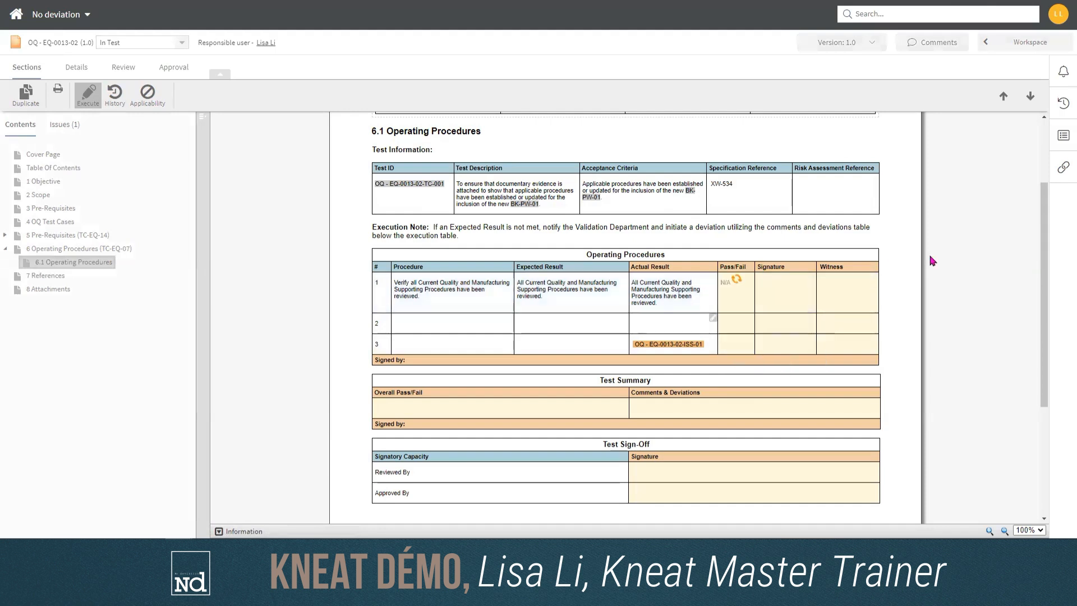
# Change the row 1 Pass/Fail result to Pass, giving "Test" as the reason for change
pyautogui.click(732, 300)
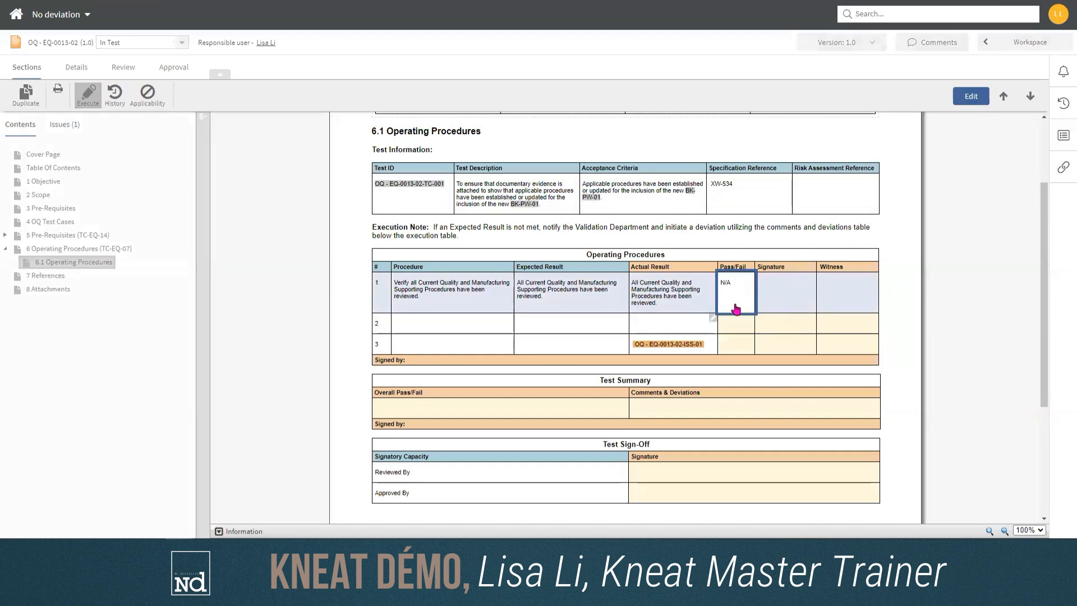
pyautogui.click(939, 284)
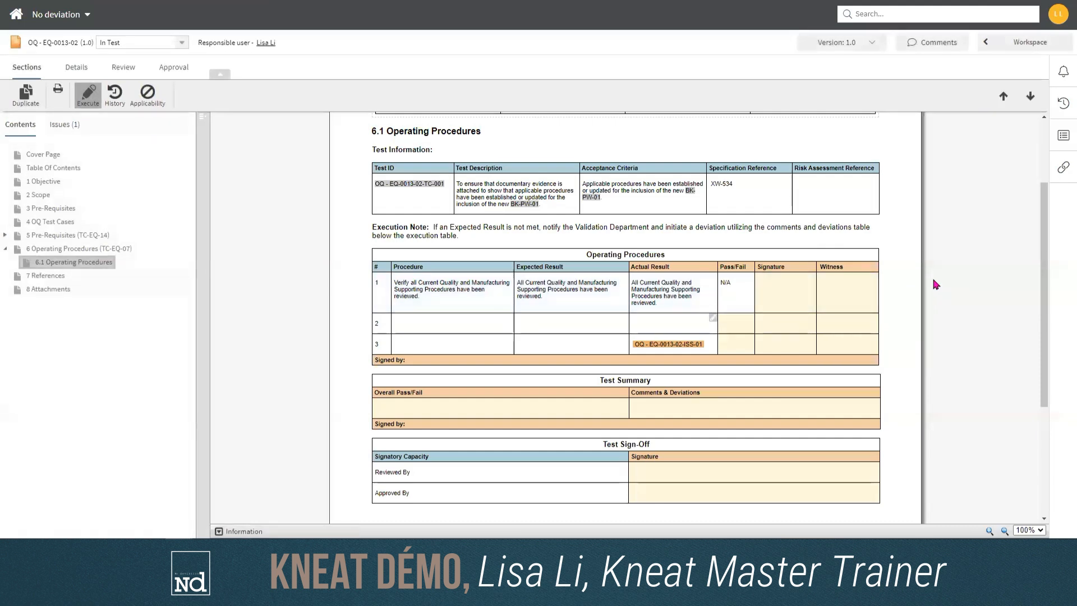
pyautogui.click(742, 294)
pyautogui.click(969, 94)
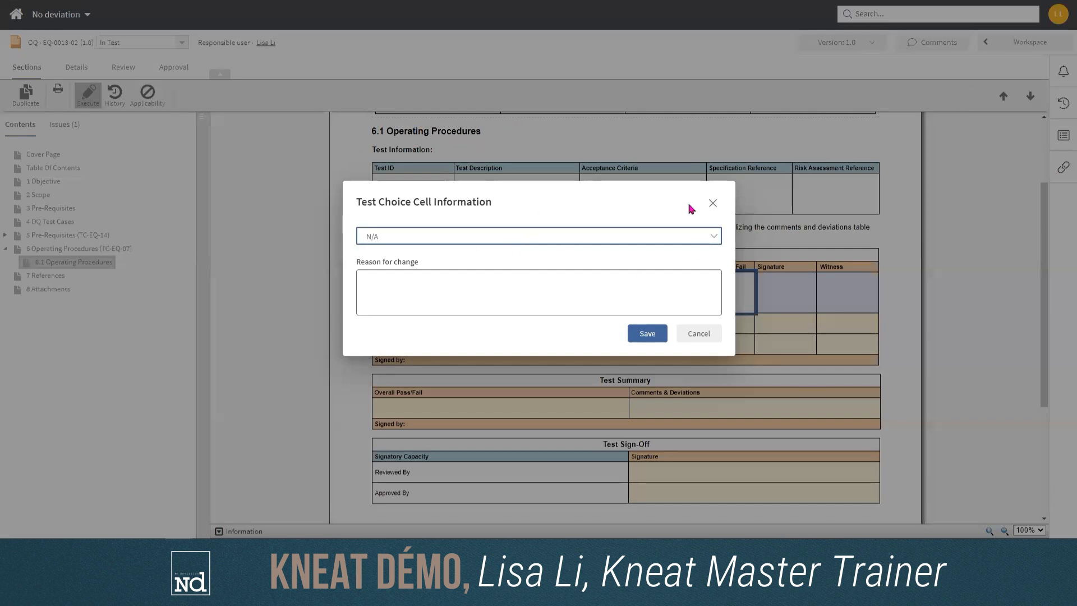
pyautogui.click(629, 237)
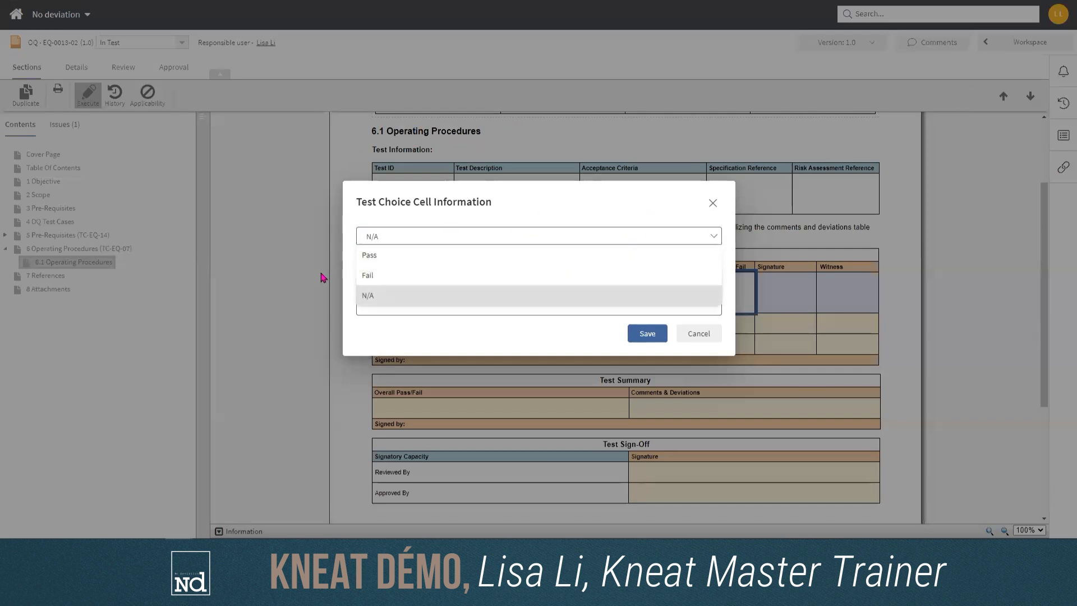
pyautogui.click(412, 257)
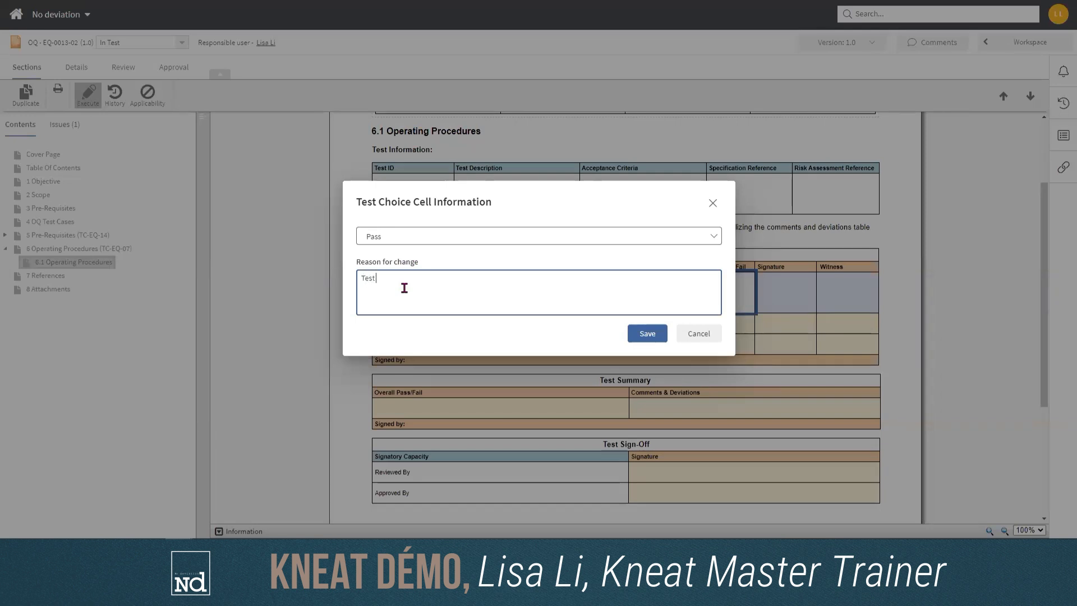
pyautogui.click(645, 333)
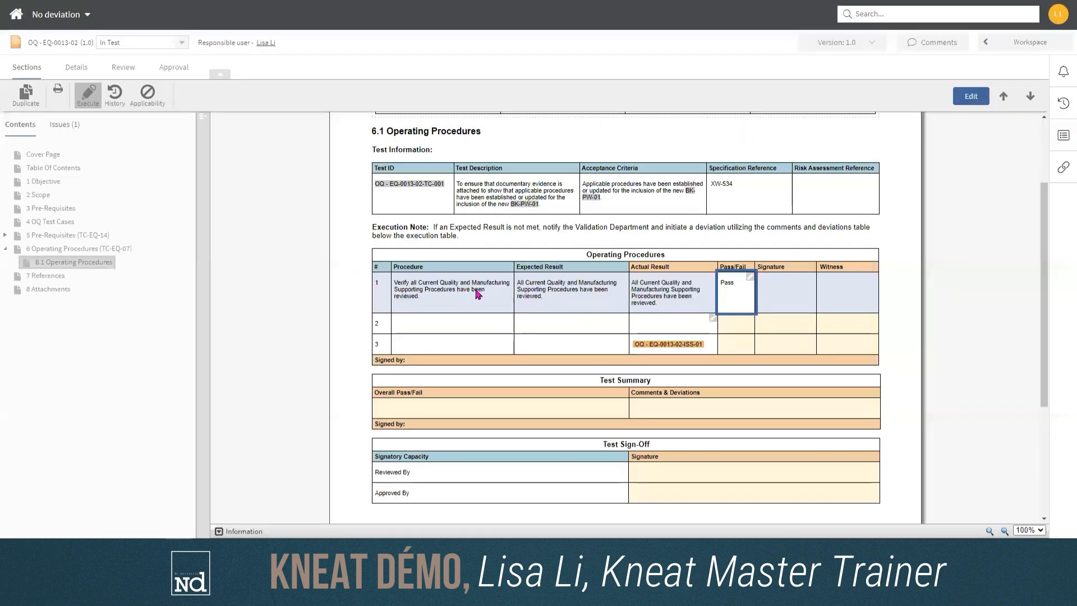
# Sign procedure row 1 in the Operating Procedures table's Signature column, entering the account password
pyautogui.click(792, 298)
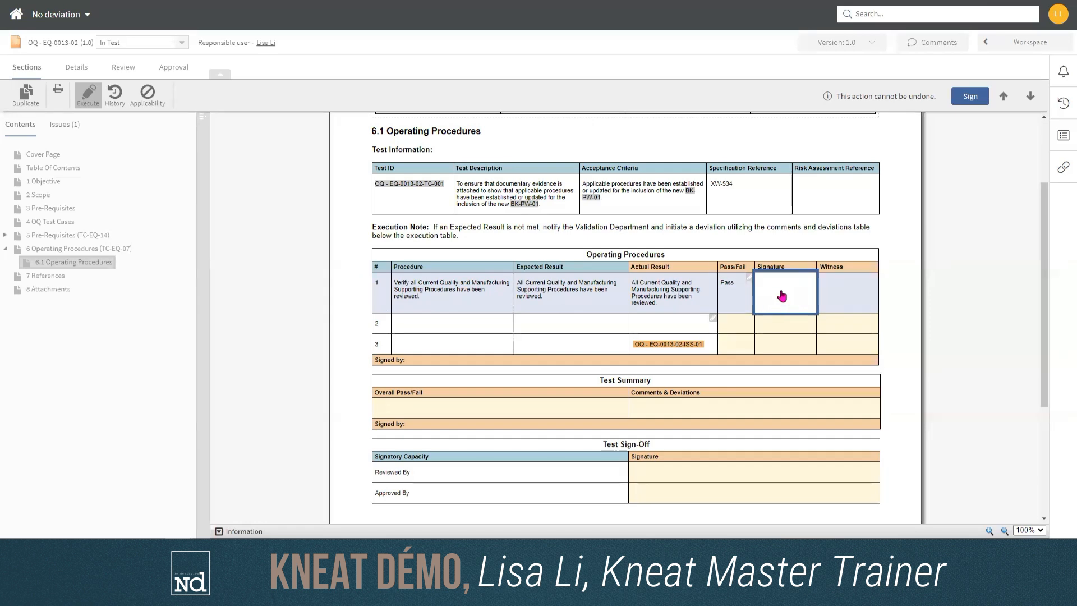
pyautogui.click(969, 97)
pyautogui.write('•')
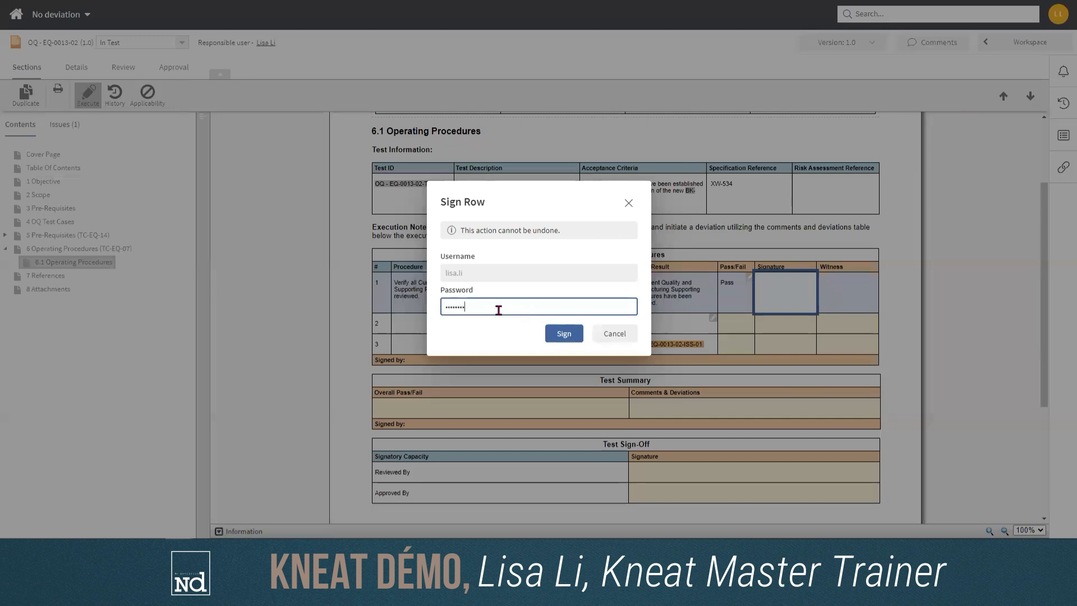
pyautogui.press('Return')
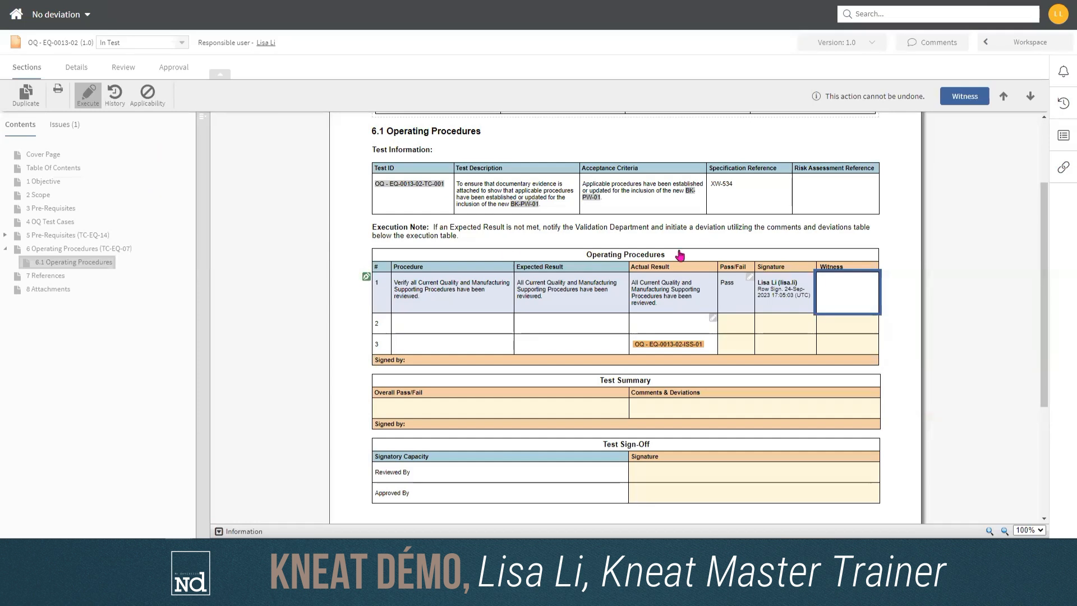
# Re-save and sign the row 1 Actual Result with its text as is, giving "Demo" as the reason for change and entering the account password
pyautogui.click(702, 297)
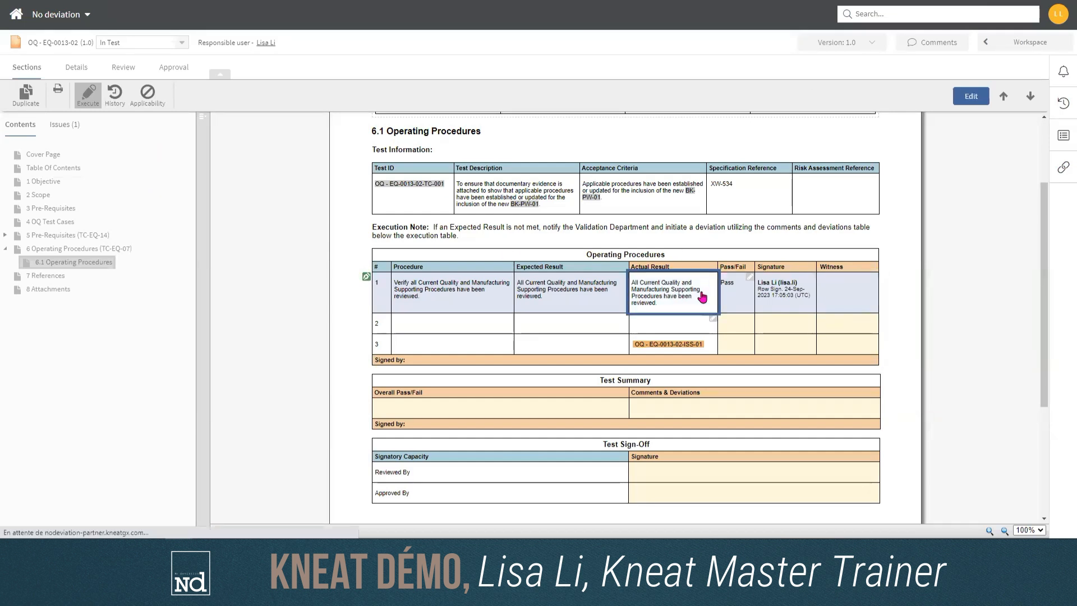
pyautogui.click(967, 98)
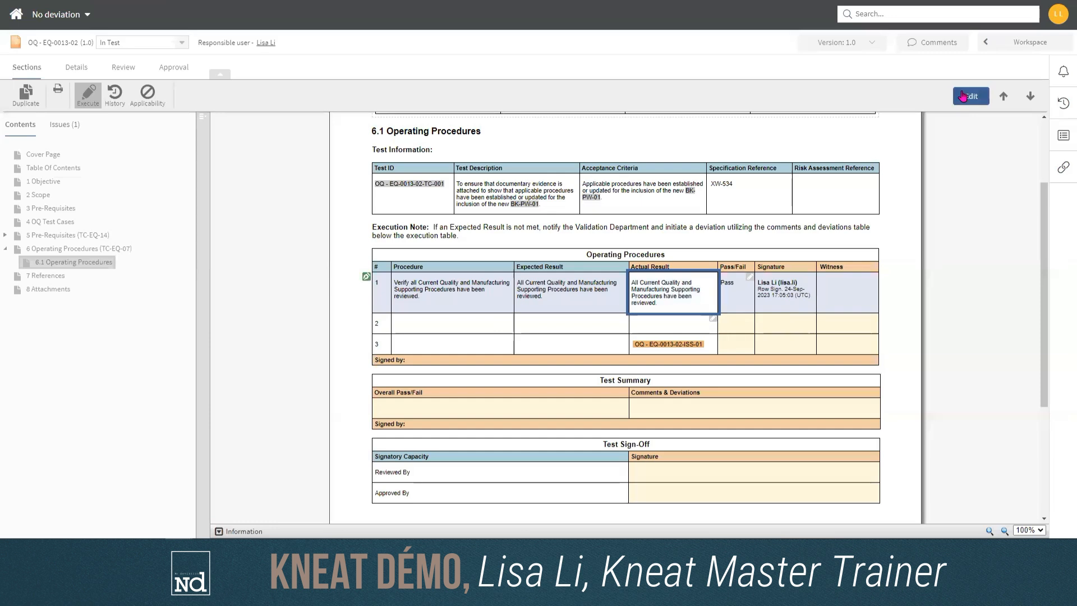
pyautogui.click(419, 305)
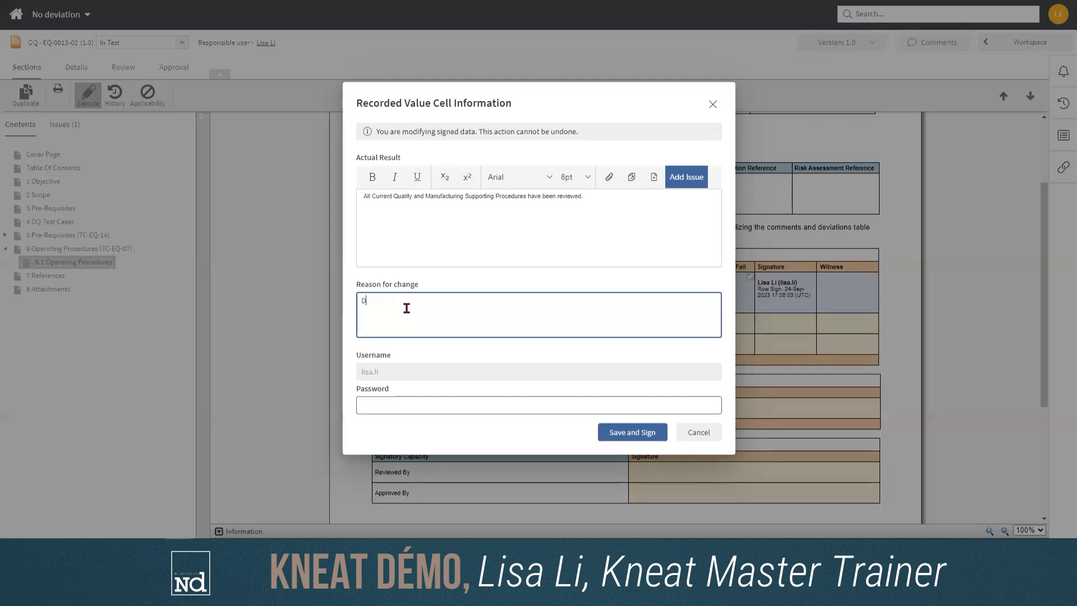
pyautogui.press('Tab')
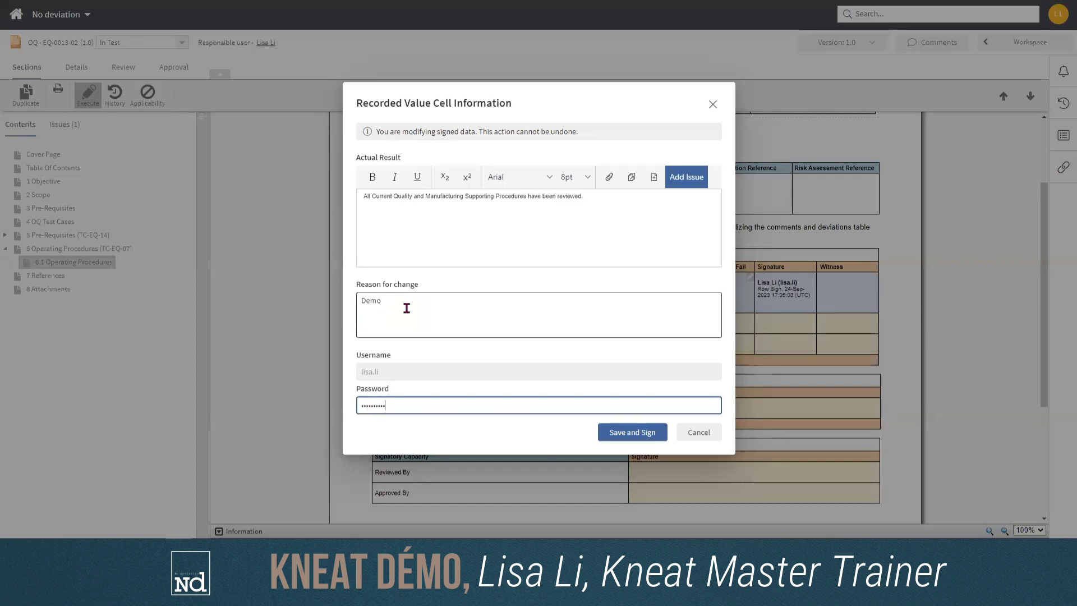
pyautogui.press('Return')
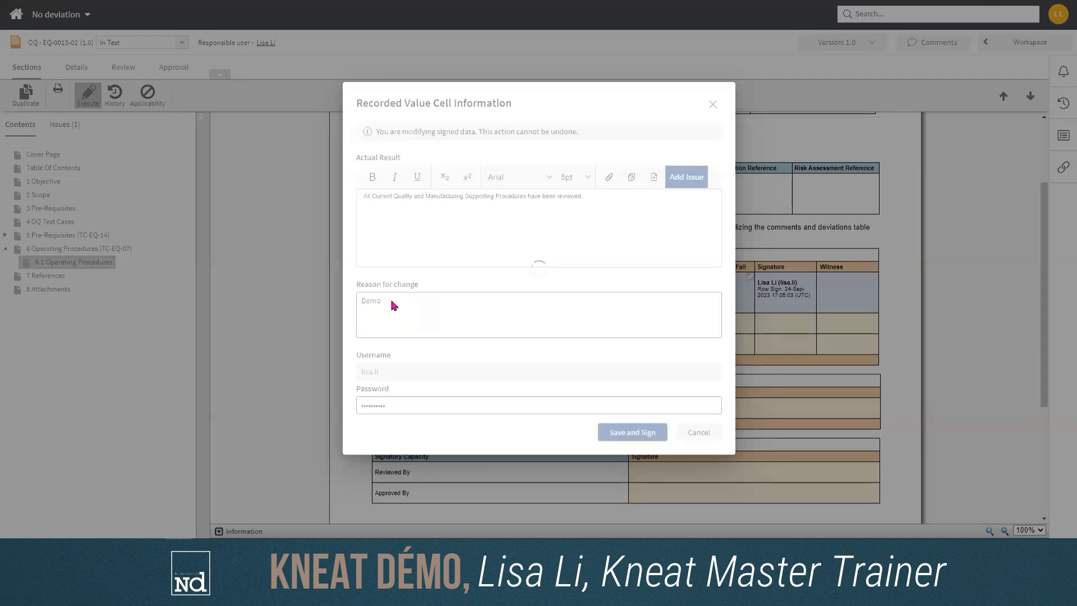